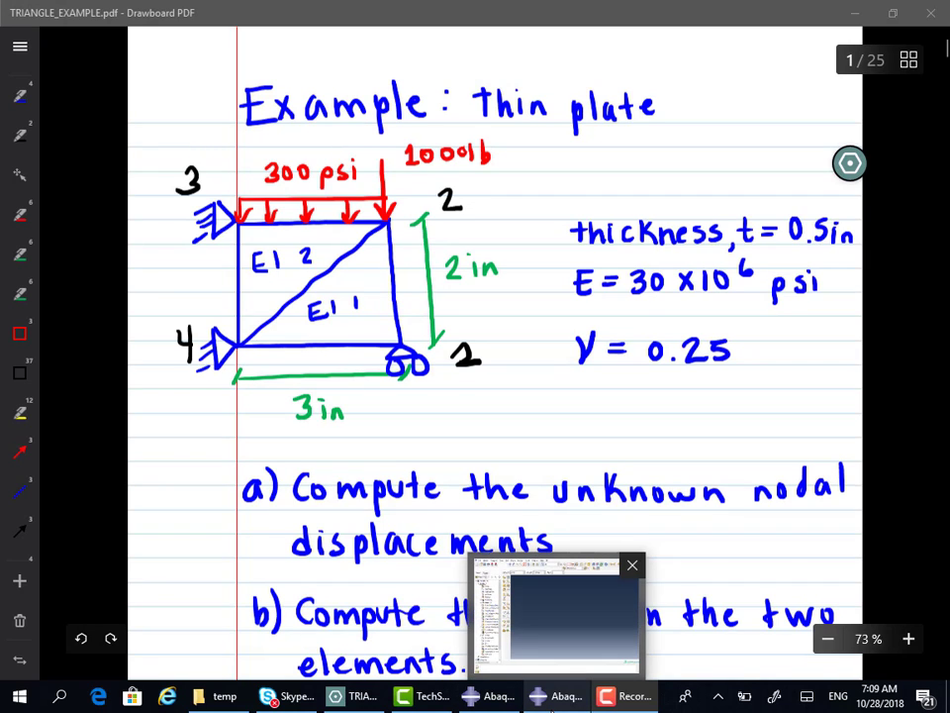
- Switch to Abaqus/CAE, start a Standard/Explicit model database and create a 2D planar deformable shell part with approximate size 10
click(554, 700)
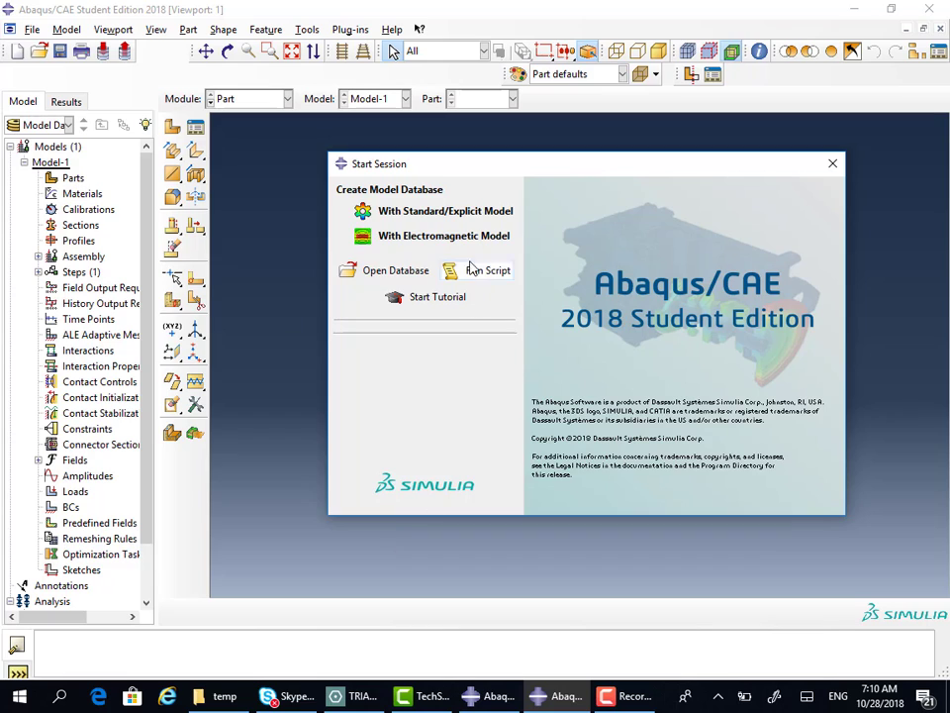
click(450, 213)
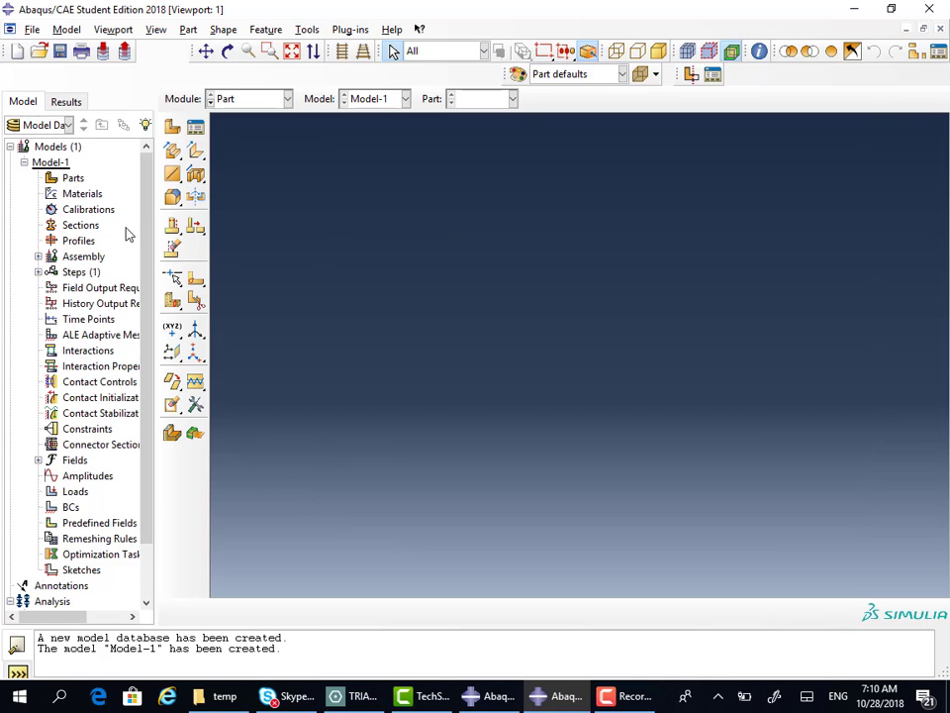
double_click(70, 181)
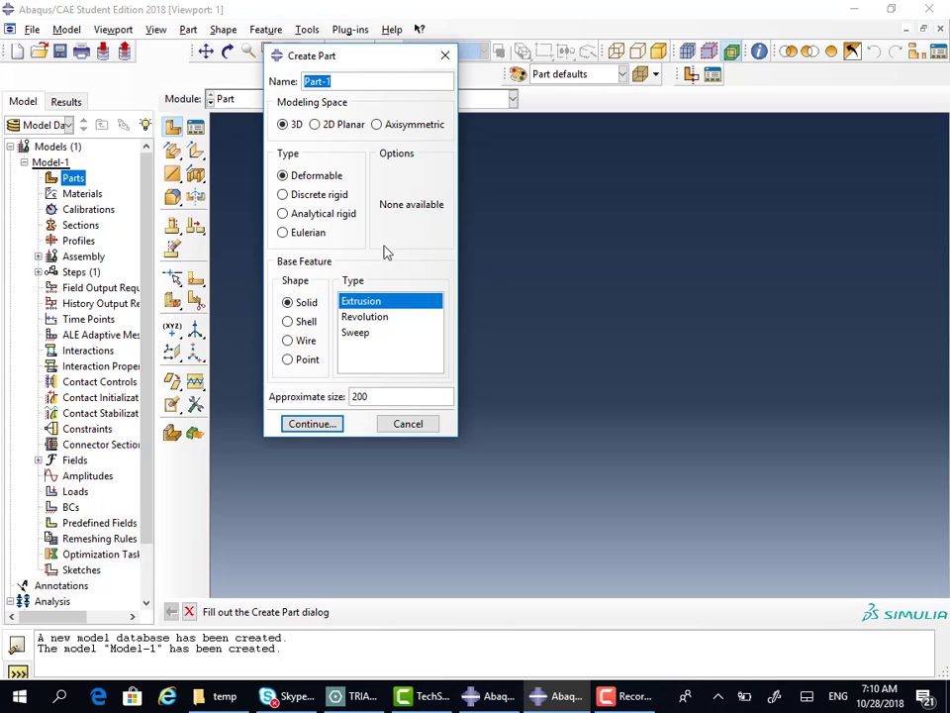
click(333, 126)
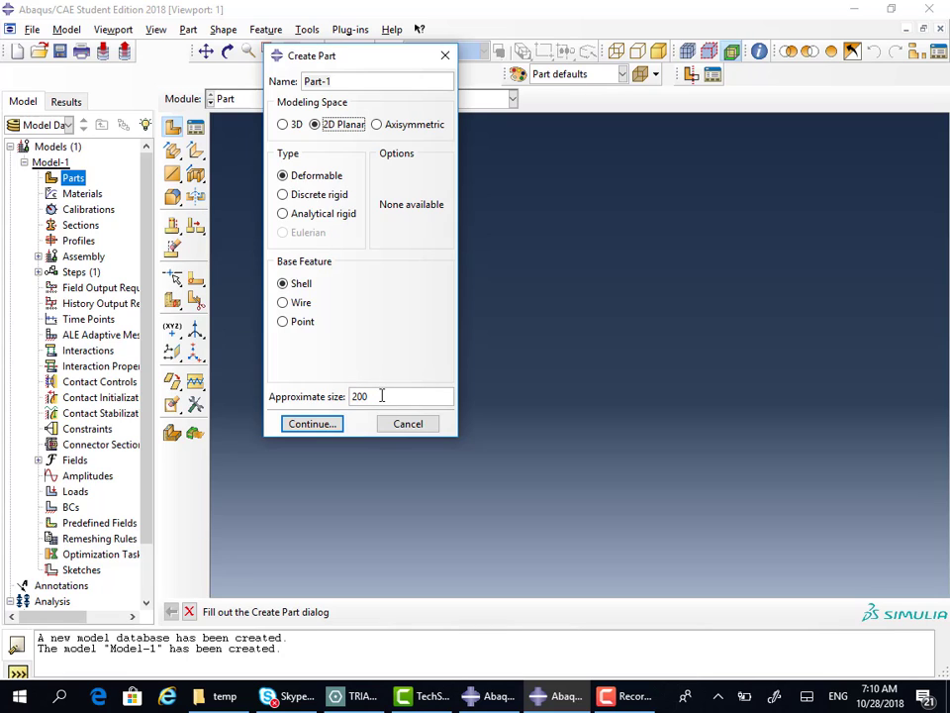
drag(384, 397, 330, 394)
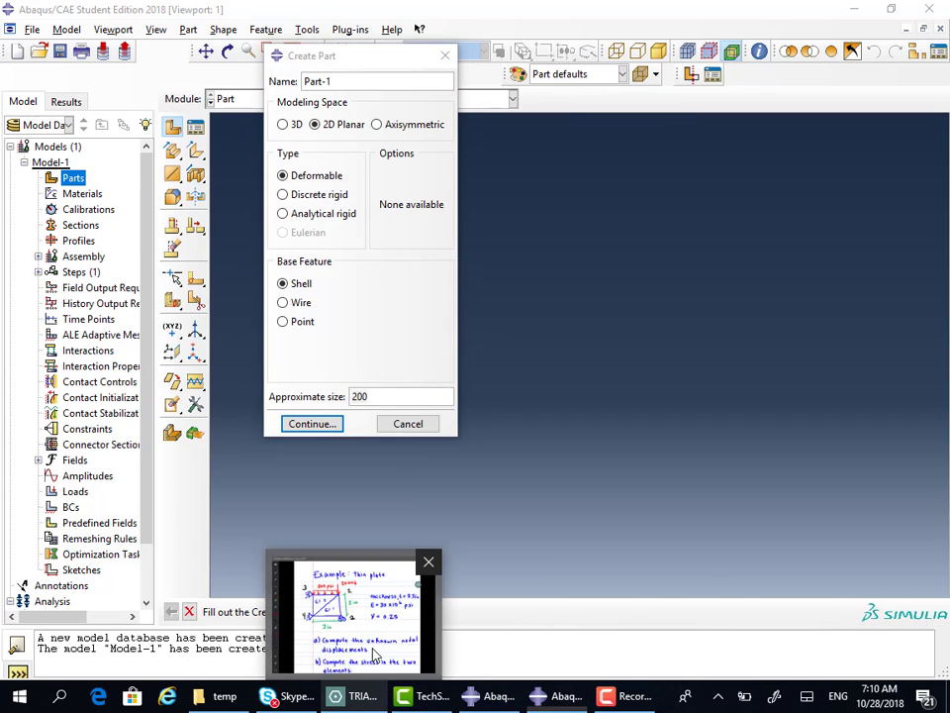
click(368, 698)
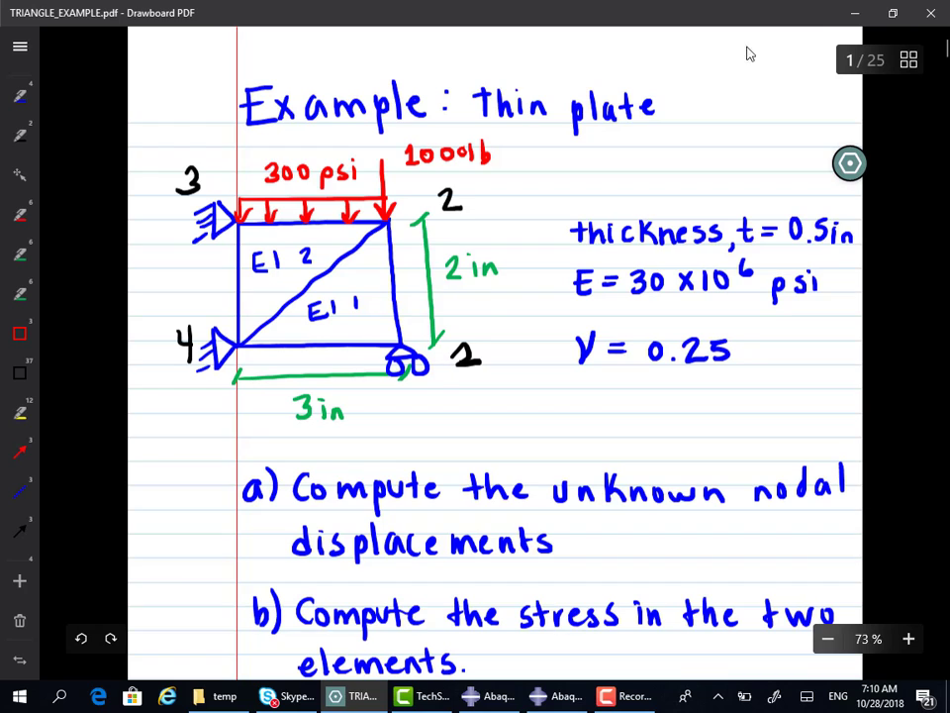
click(856, 12)
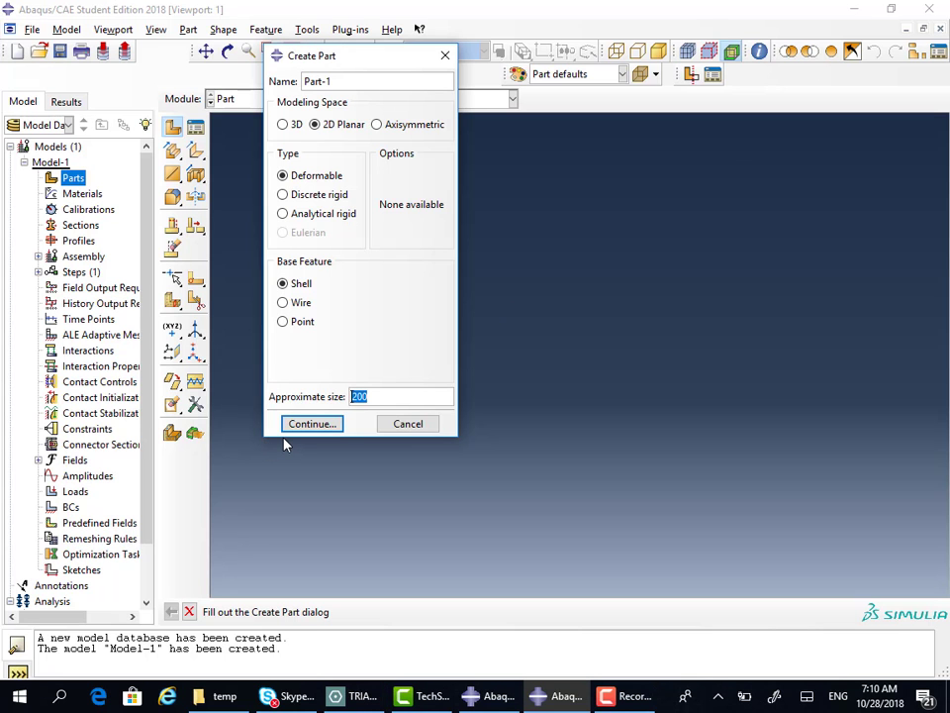
text(10)
click(302, 424)
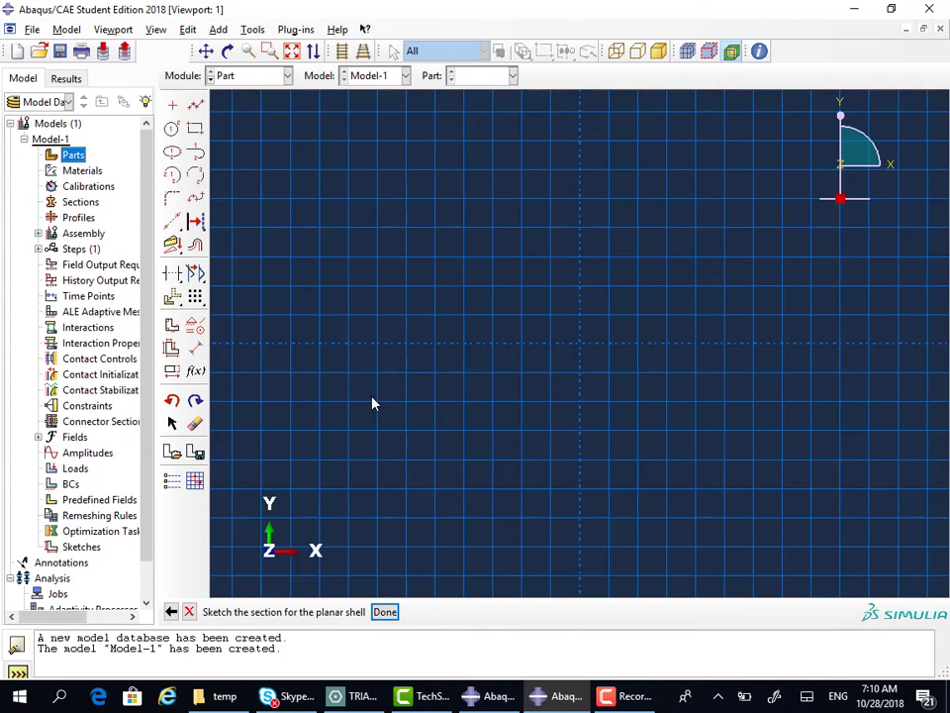
- Sketch a rectangle from the origin to the opposite corner 3,2 and finish the planar shell section
click(195, 130)
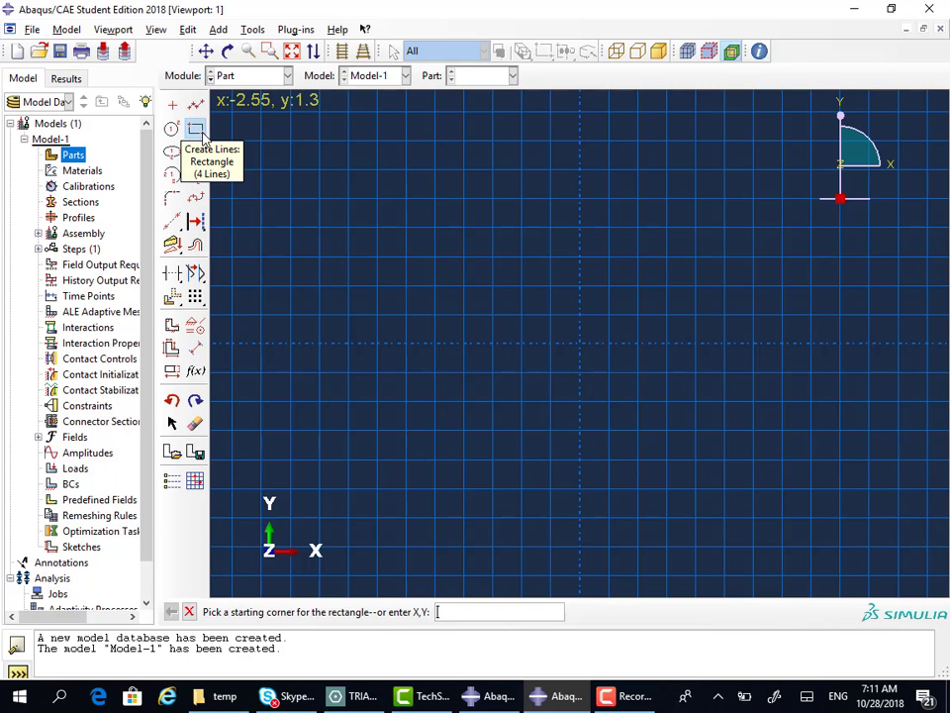
click(580, 347)
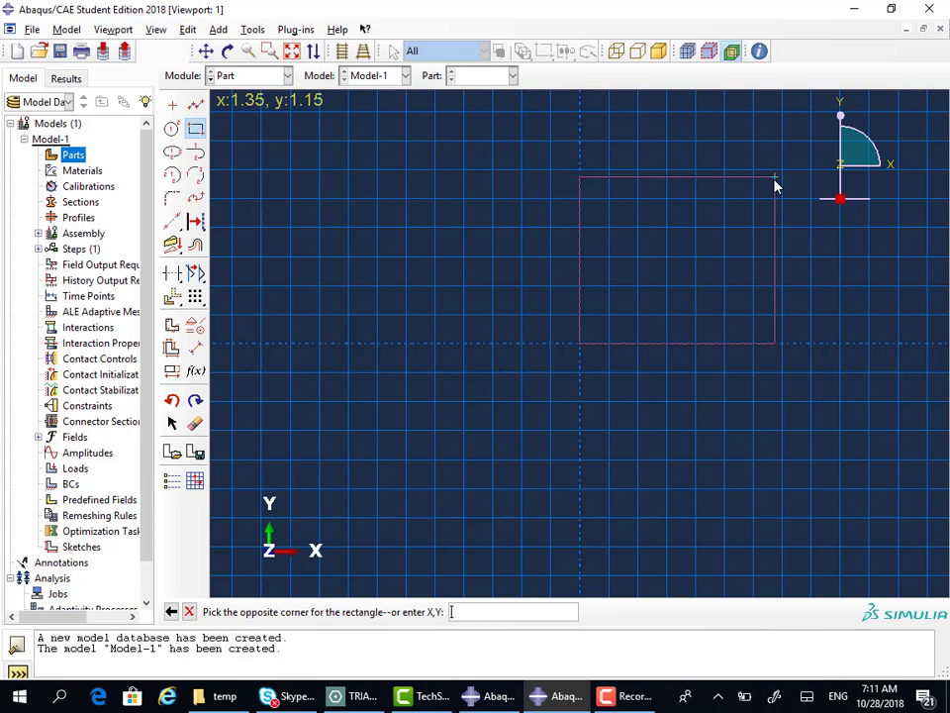
scroll(722, 193, down, 3)
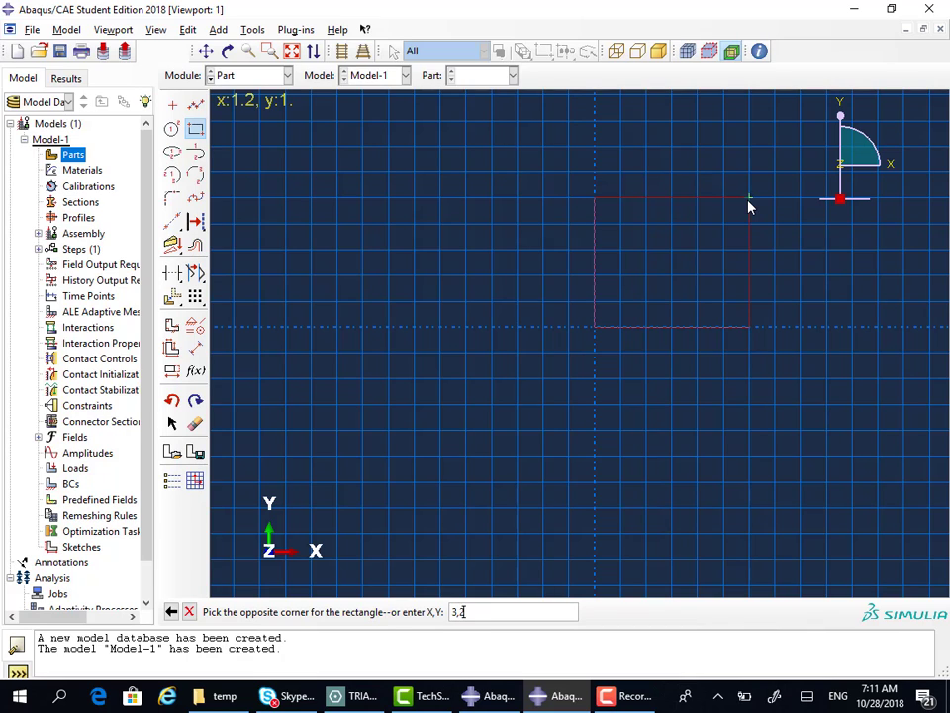
key(Return)
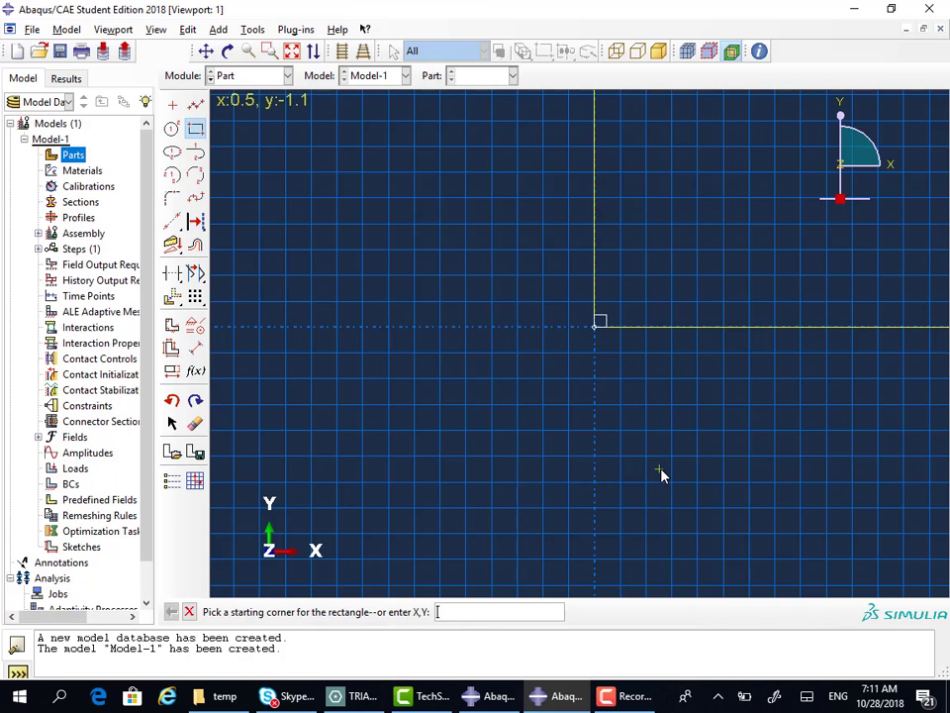
scroll(420, 492, up, 4)
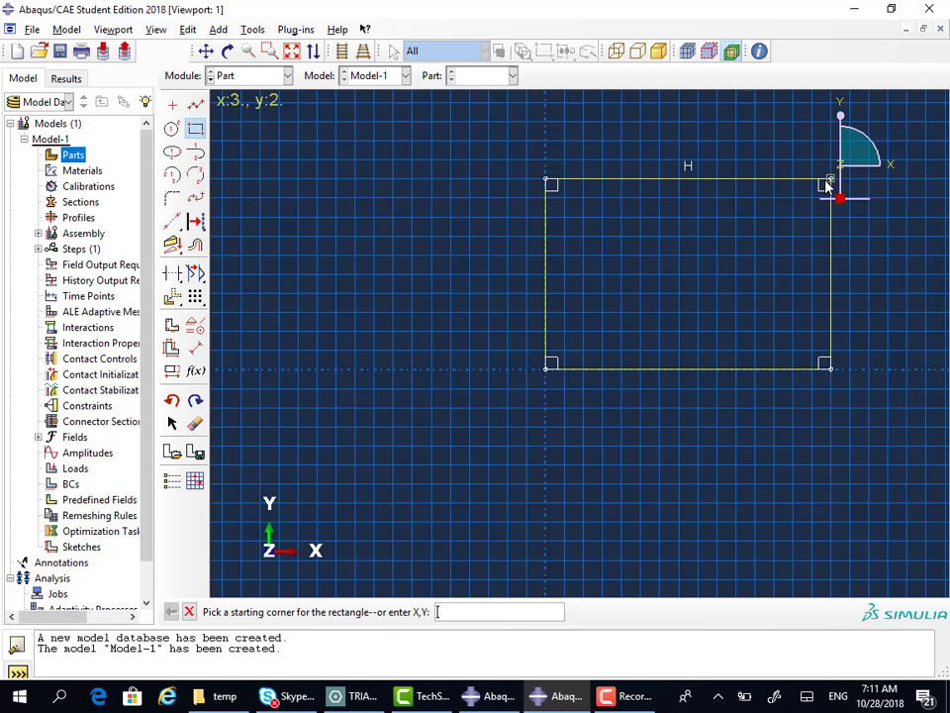
click(362, 696)
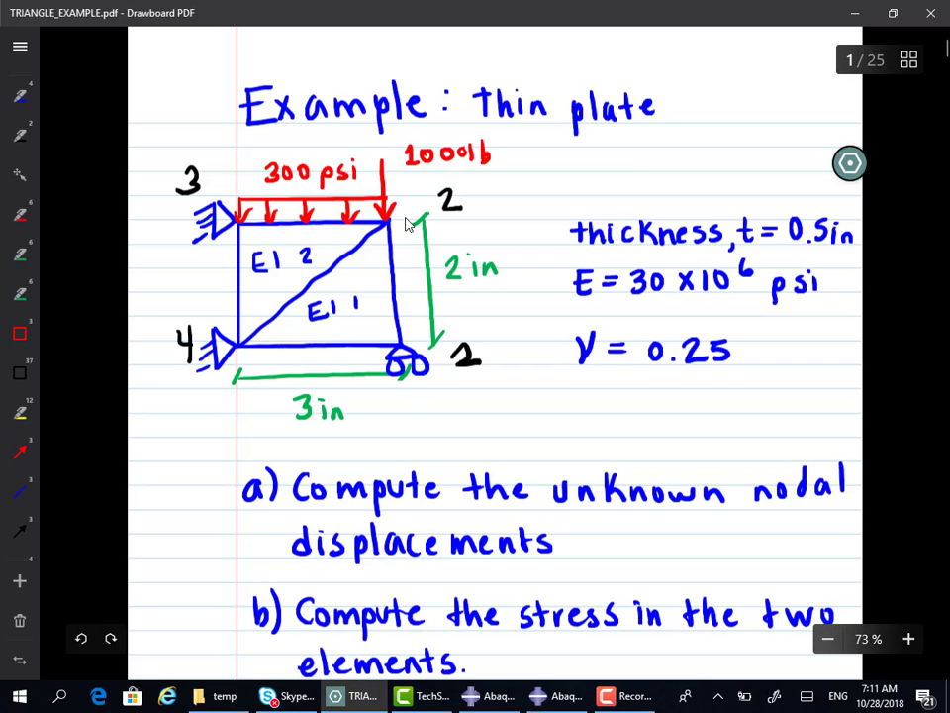
click(849, 12)
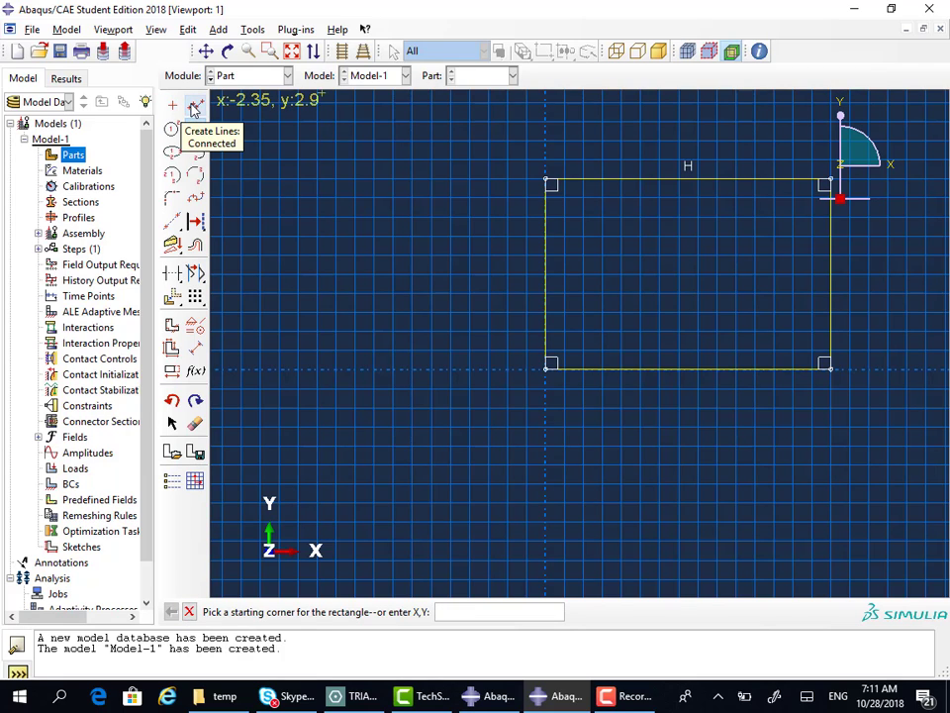
click(189, 611)
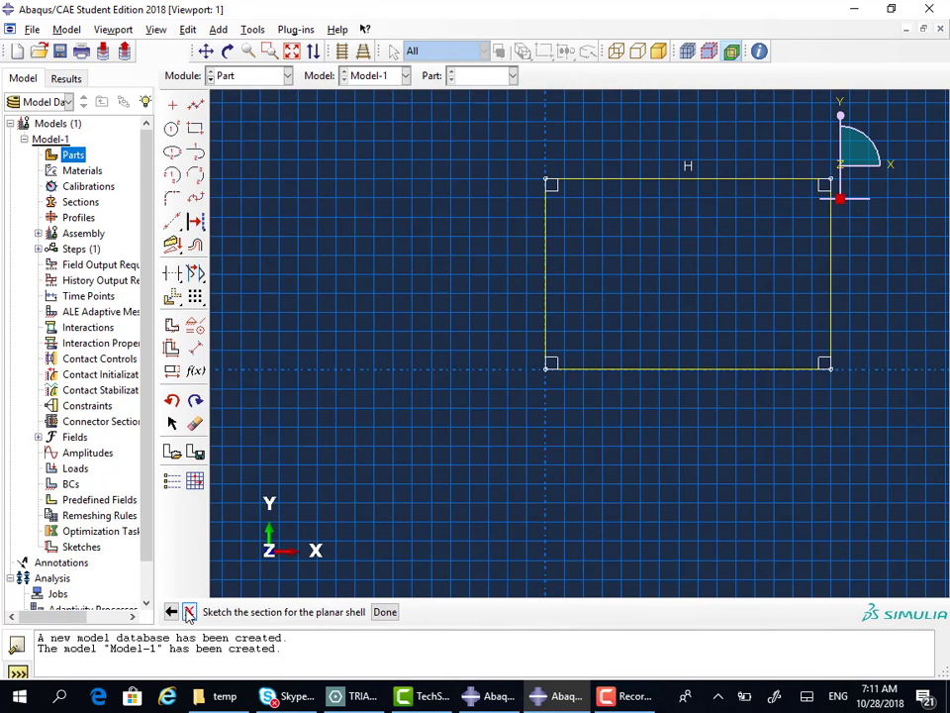
click(385, 612)
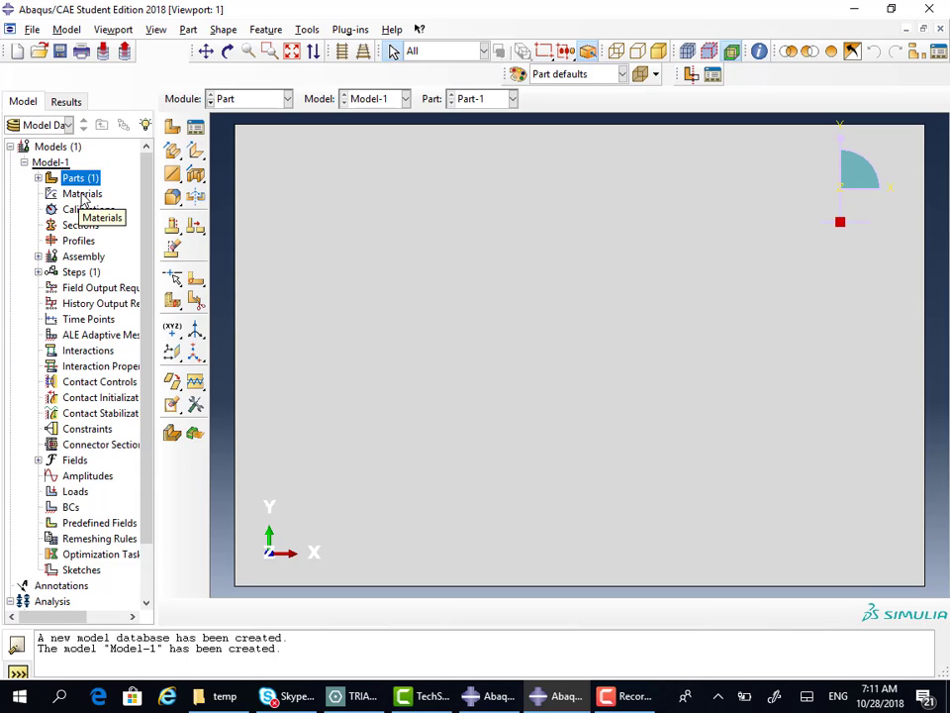
- Create a material named Steel with isotropic elastic behavior, Young's modulus 30E6 and Poisson's ratio 0.25
double_click(82, 194)
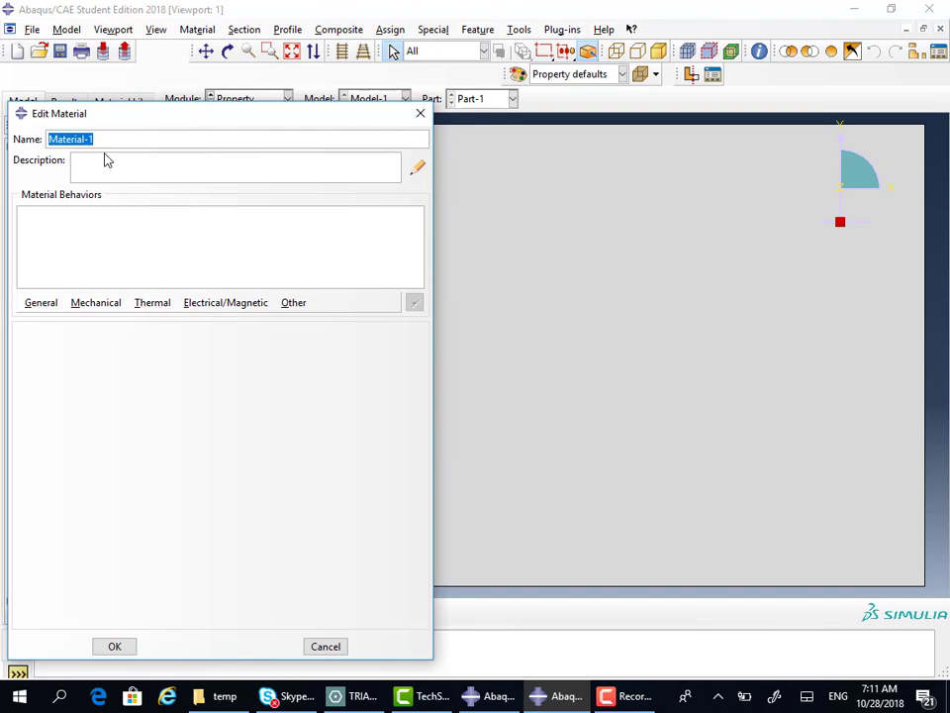
text(Steel)
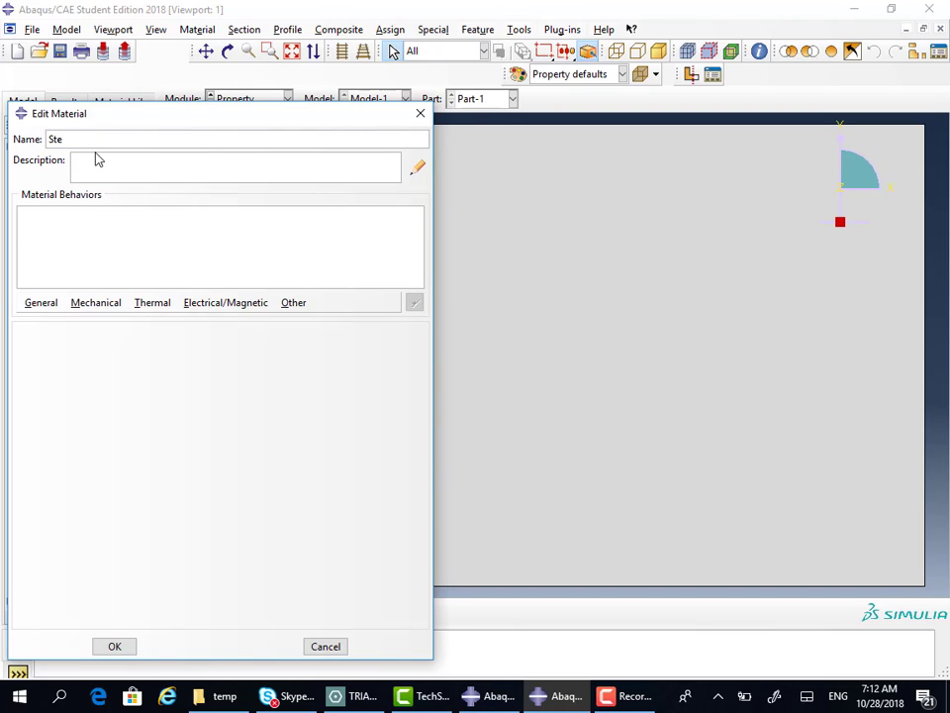
click(115, 309)
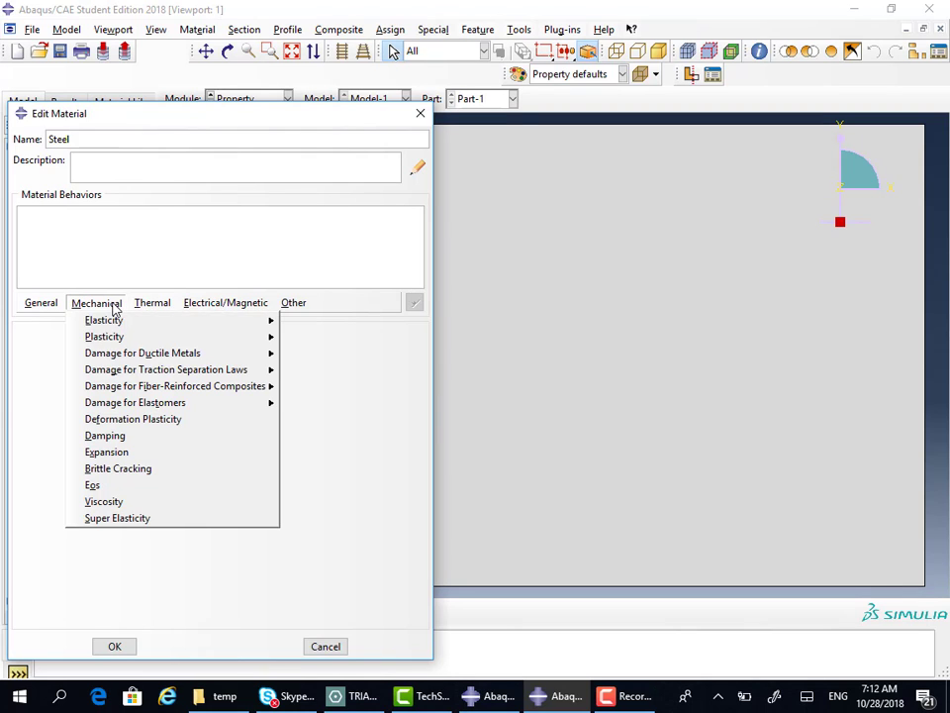
mouse_move(159, 323)
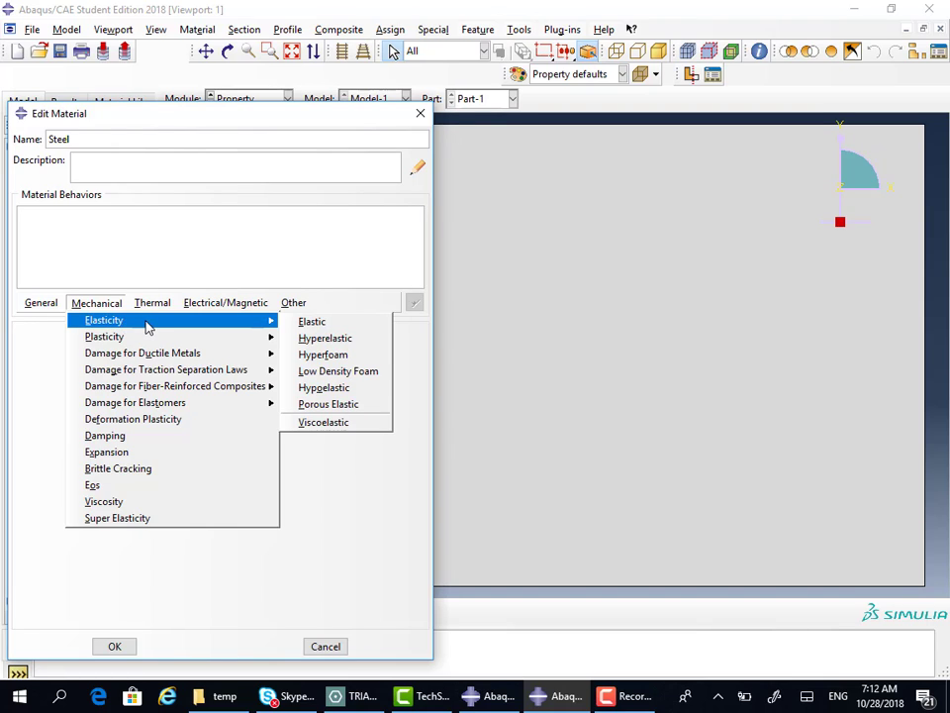
click(313, 322)
click(94, 525)
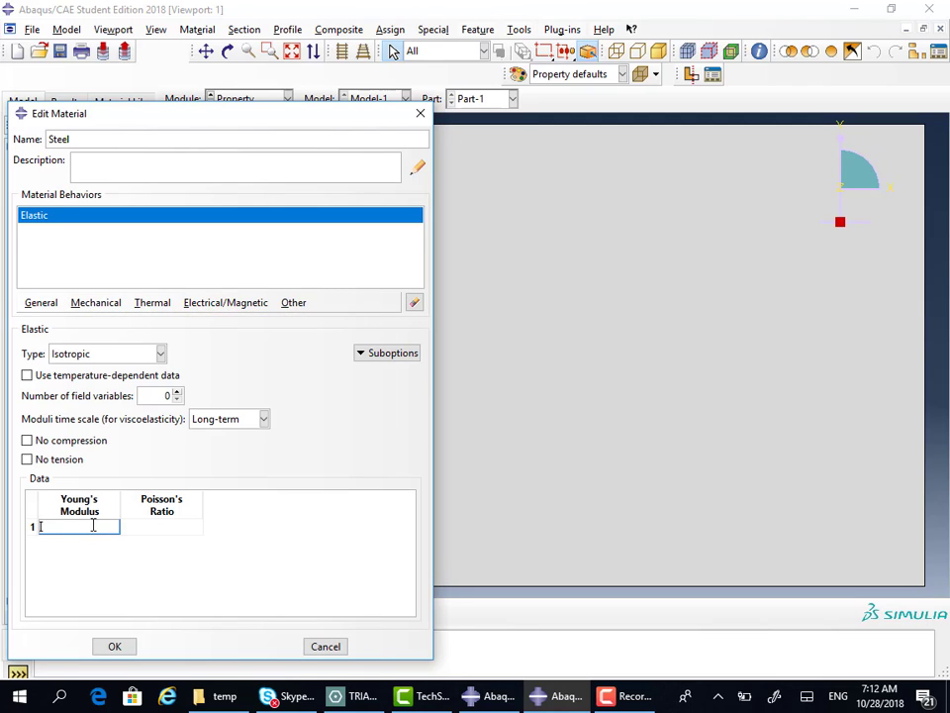
text(2)
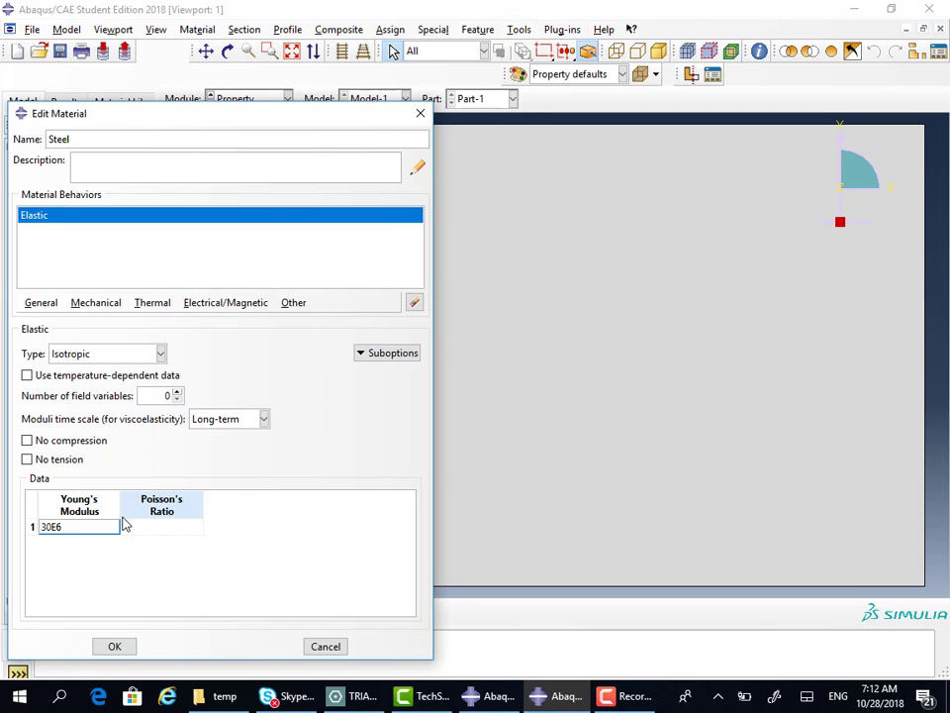
click(135, 526)
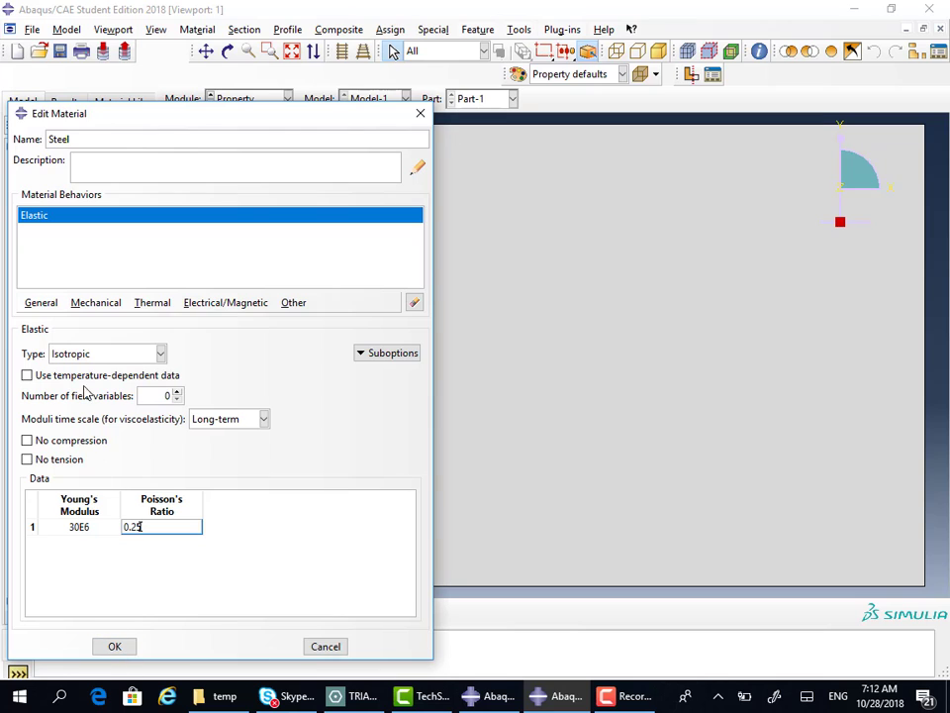
click(116, 647)
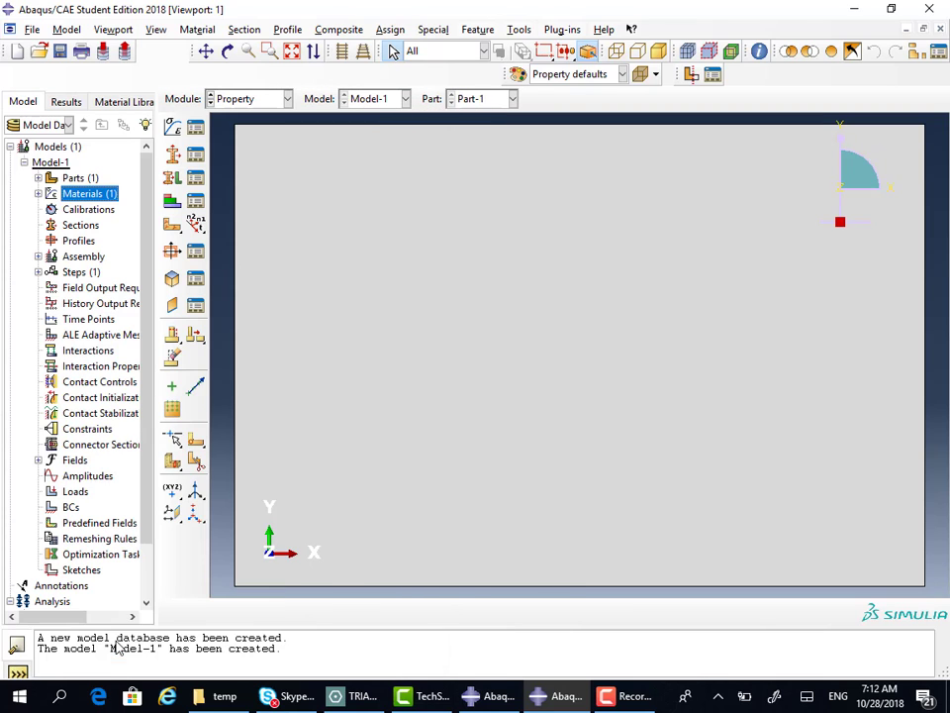
- Create a solid homogeneous section using Steel, with the plane stress/strain thickness option enabled
double_click(83, 226)
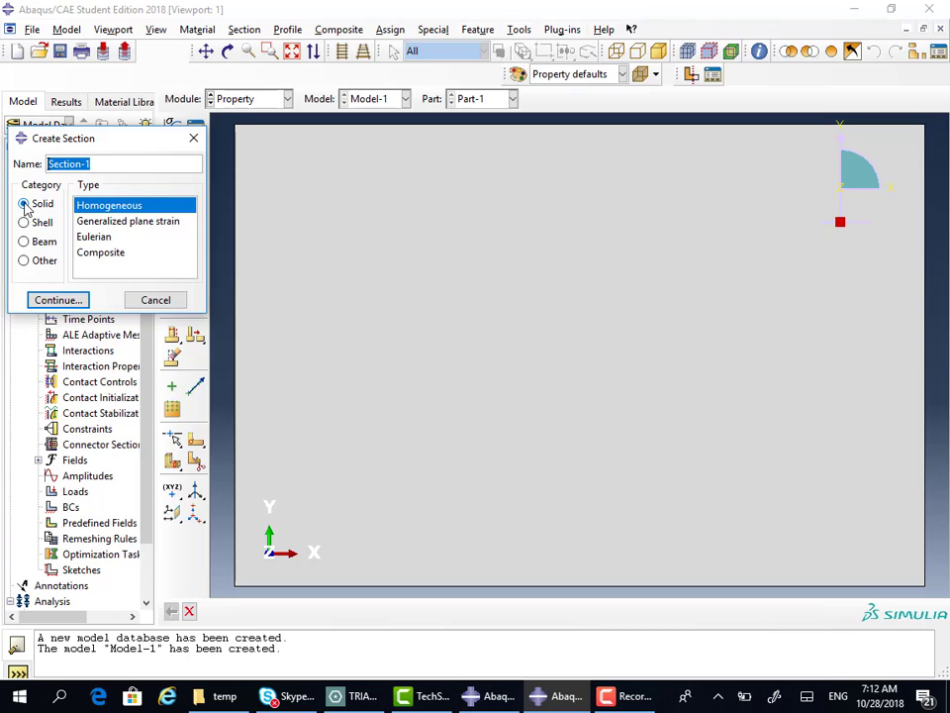
click(56, 299)
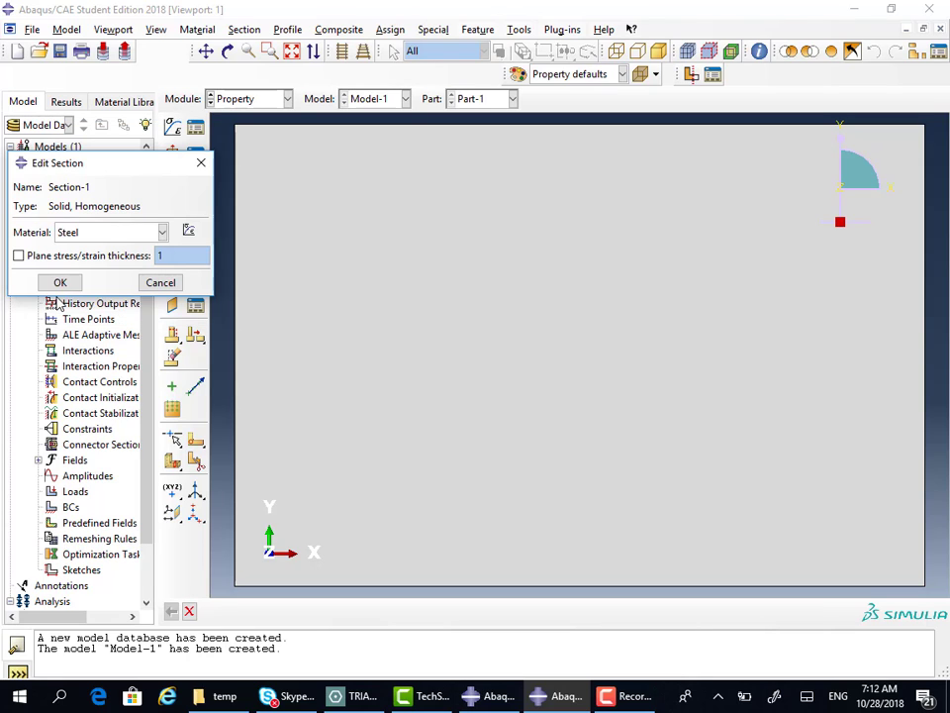
click(92, 238)
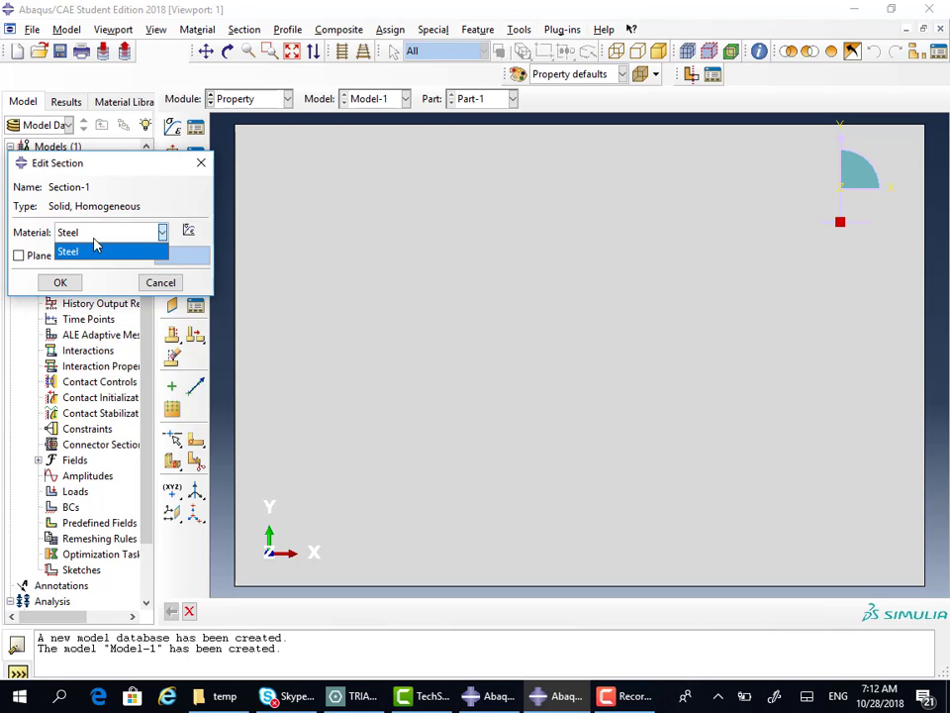
click(95, 250)
click(19, 256)
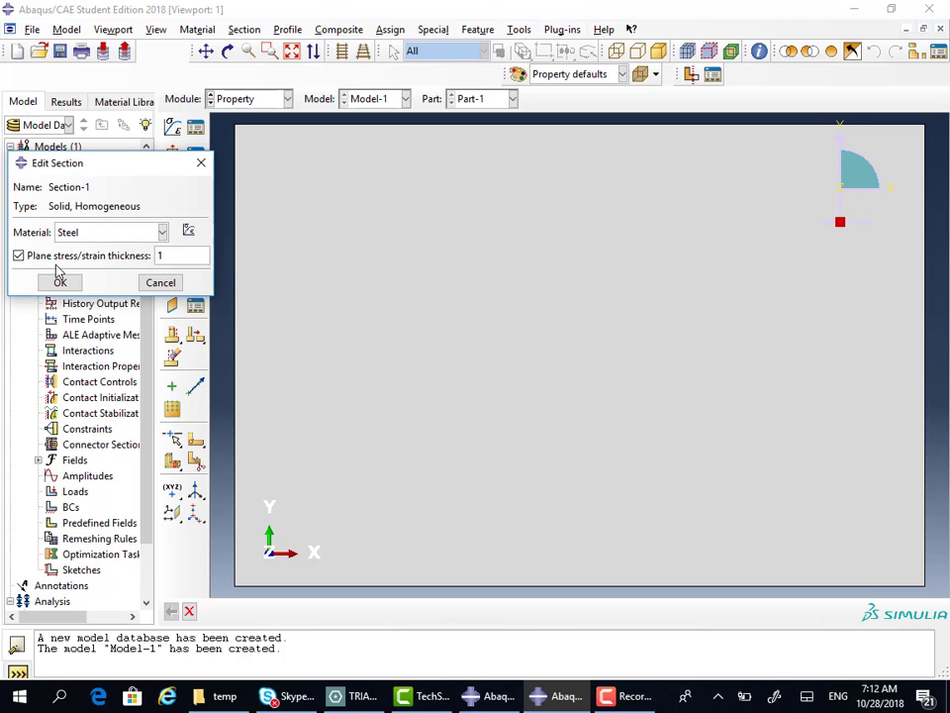
click(175, 255)
click(61, 282)
- Assign Section-1 to the whole plate of Part-1 as region Set-1, taking the thickness from the section
click(44, 177)
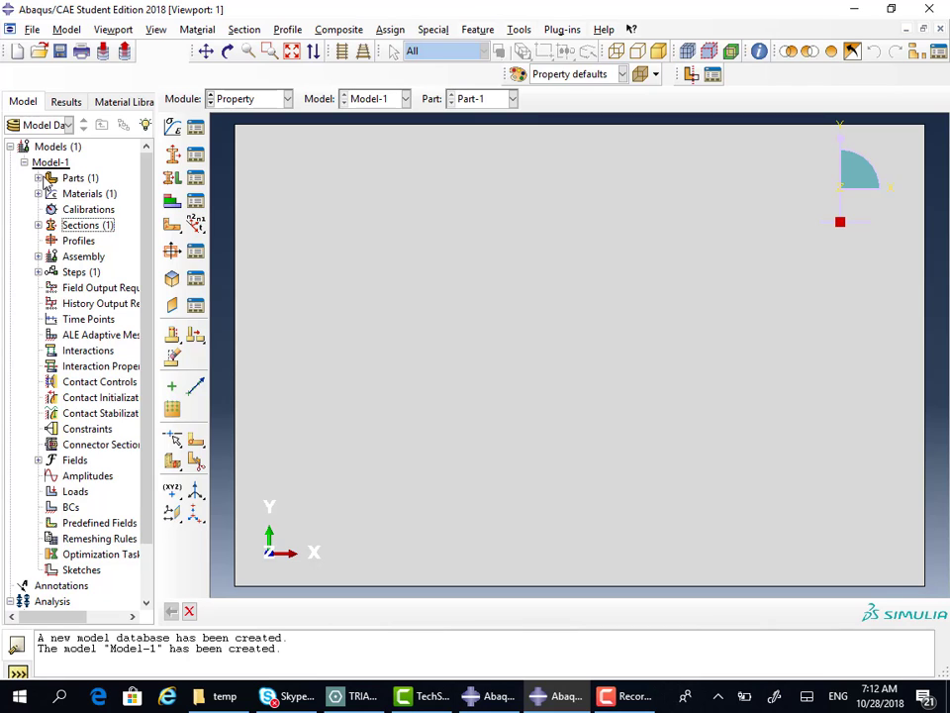
click(38, 178)
click(52, 193)
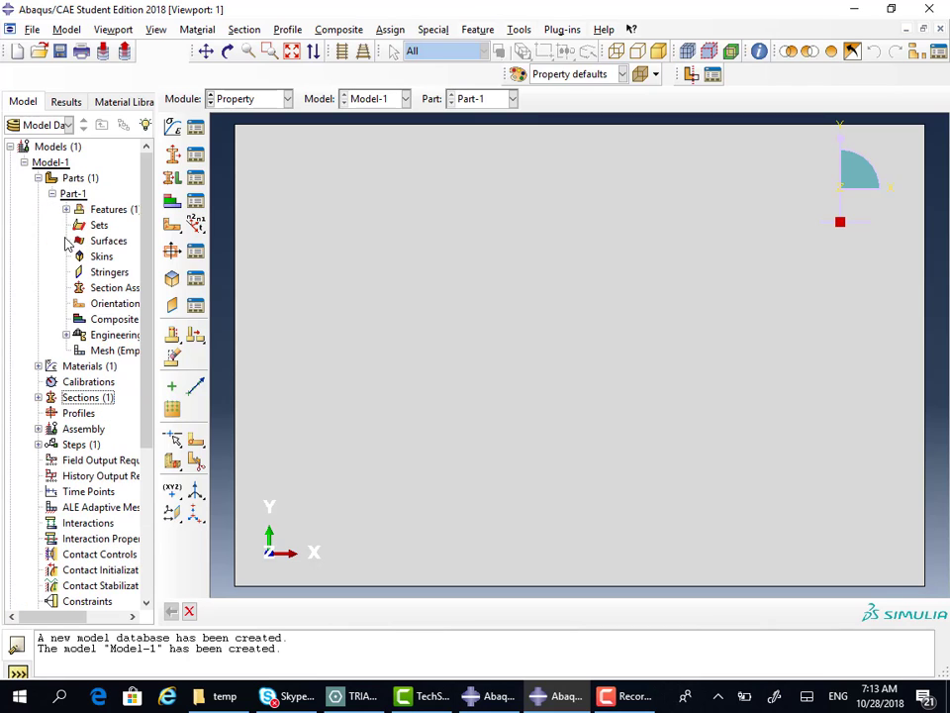
double_click(114, 288)
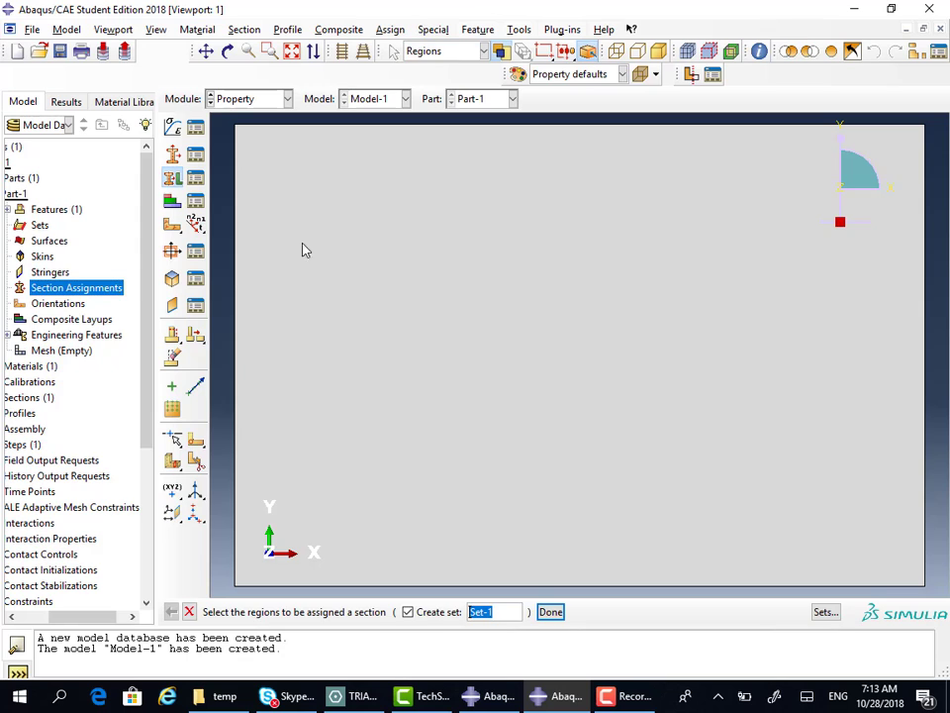
drag(235, 127, 936, 594)
click(550, 612)
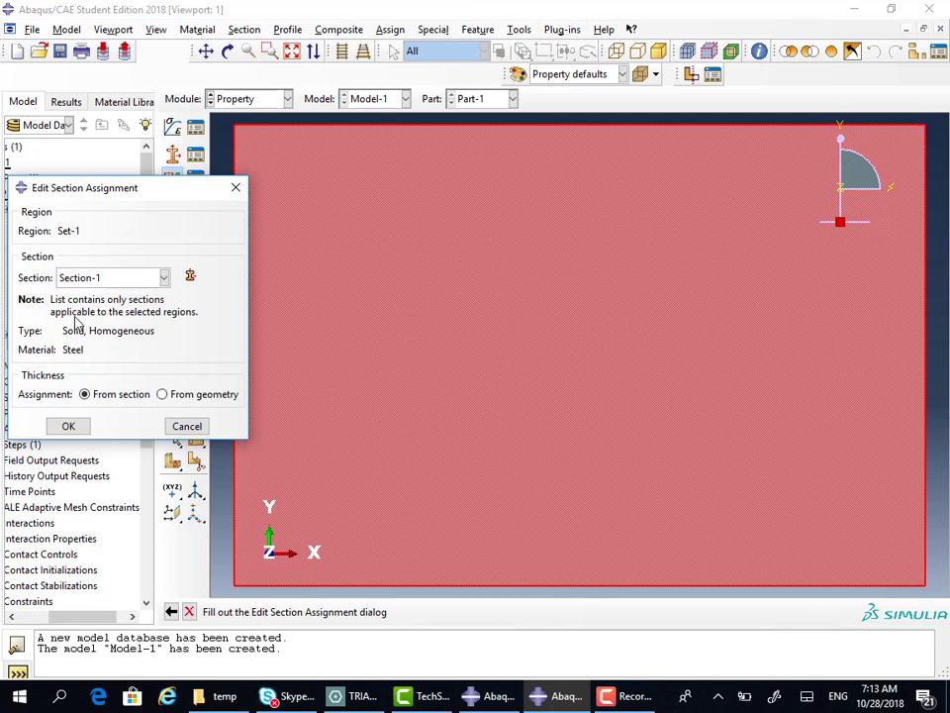
click(68, 429)
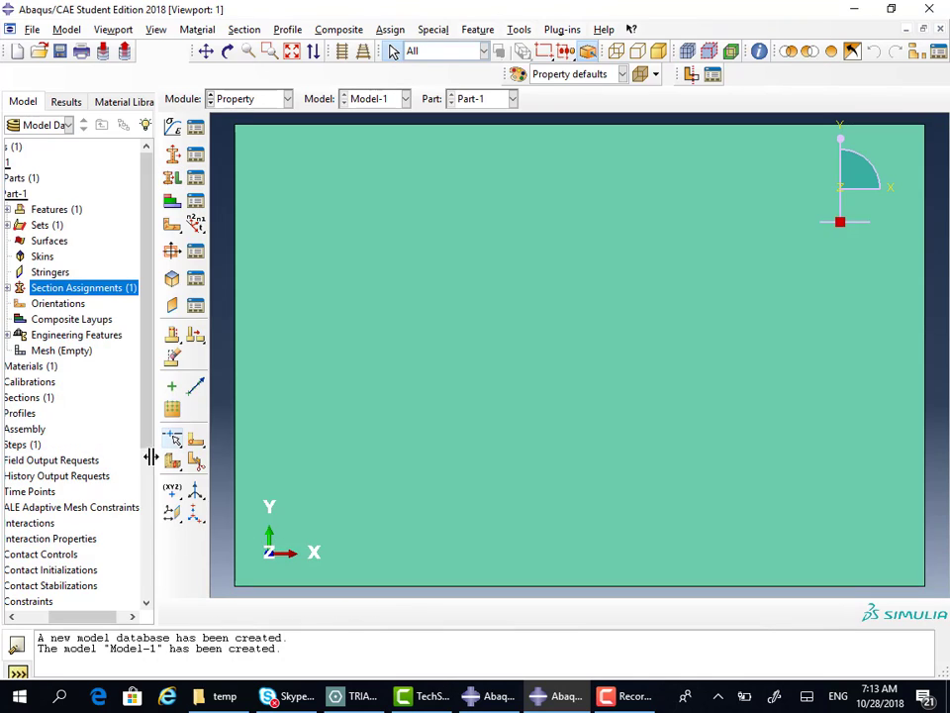
click(14, 615)
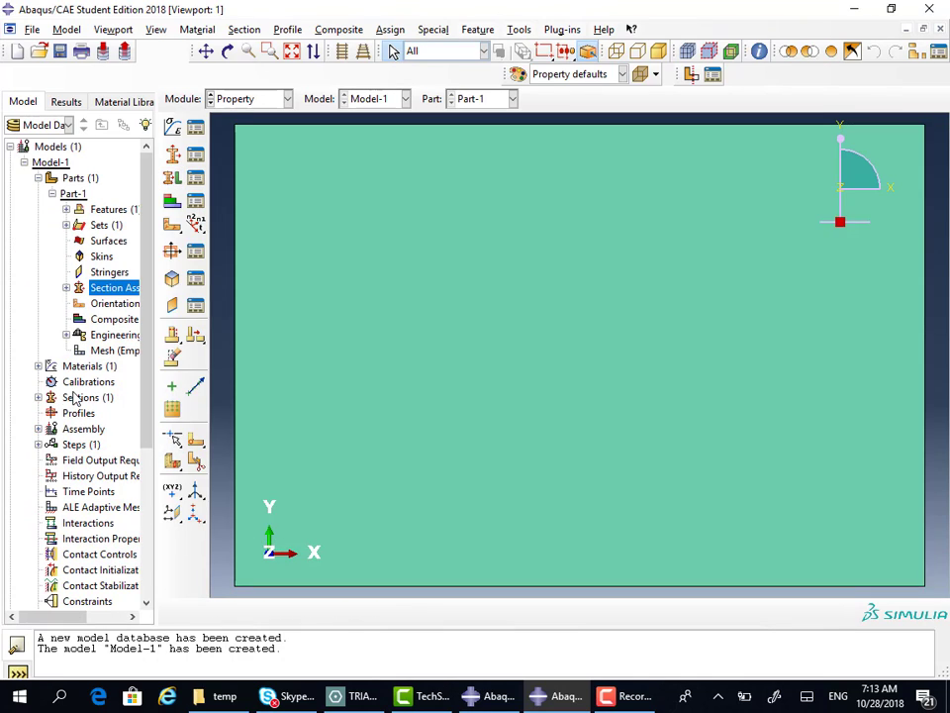
- Create an independent instance of Part-1 in the assembly, so that the mesh is on the instance
scroll(79, 376, down, 1)
scroll(83, 368, down, 3)
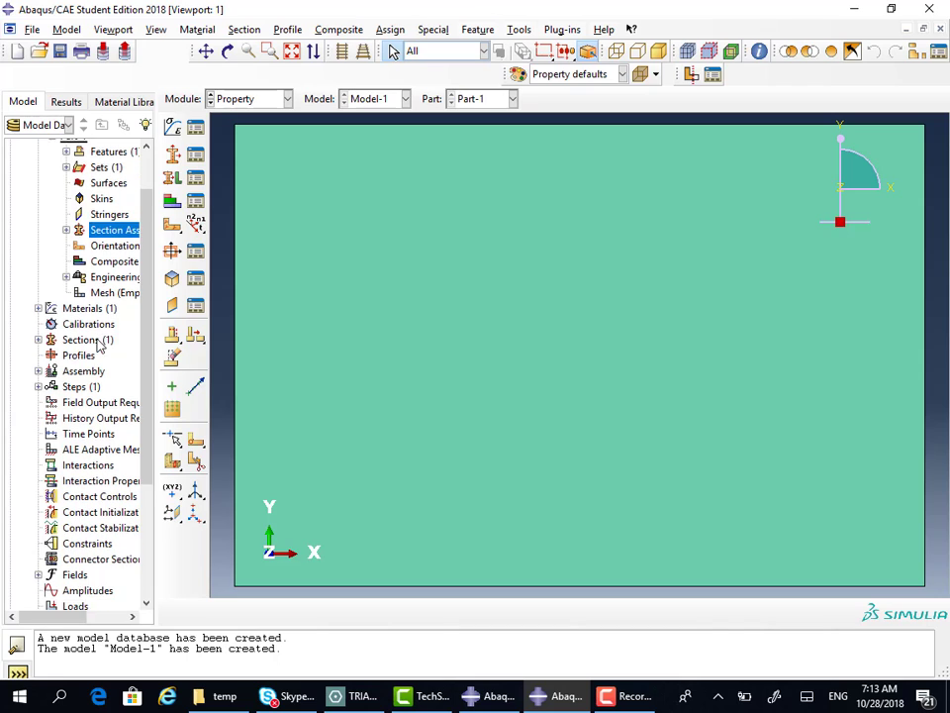
click(38, 348)
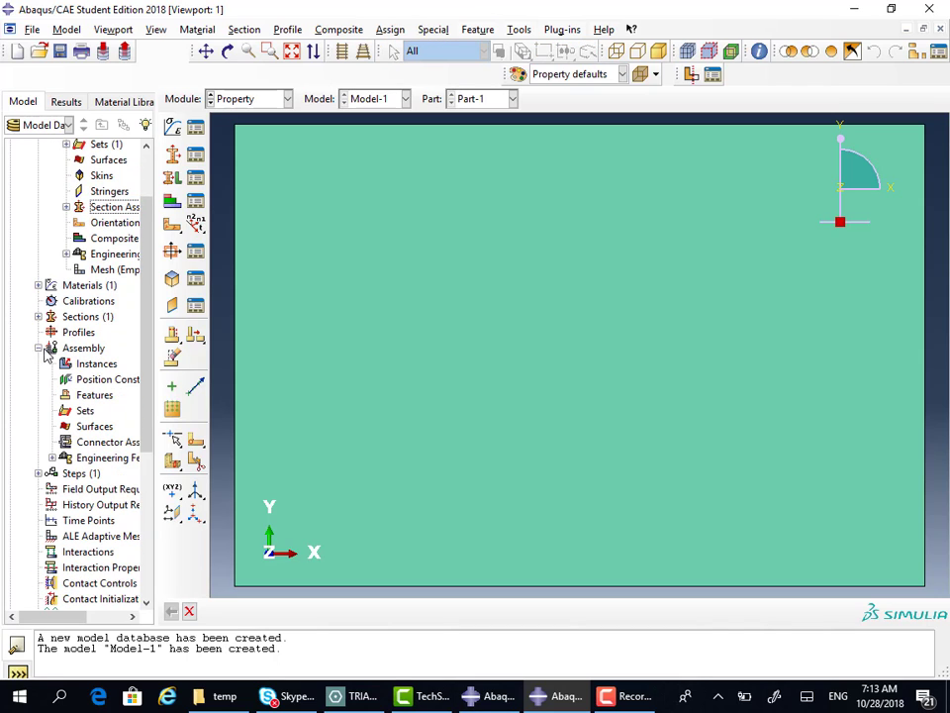
double_click(103, 364)
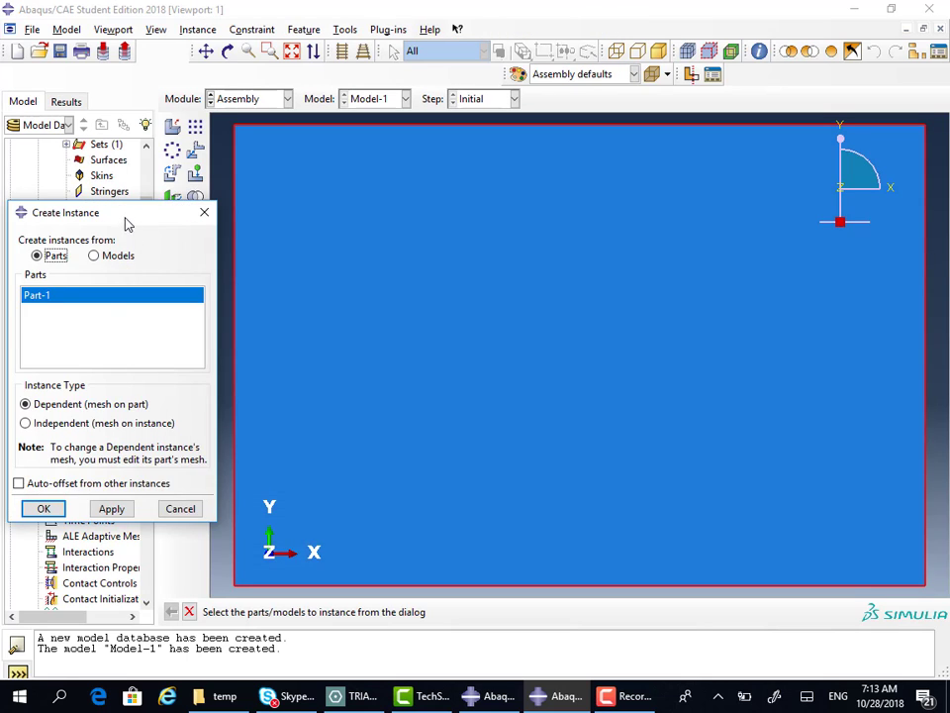
drag(126, 224, 408, 192)
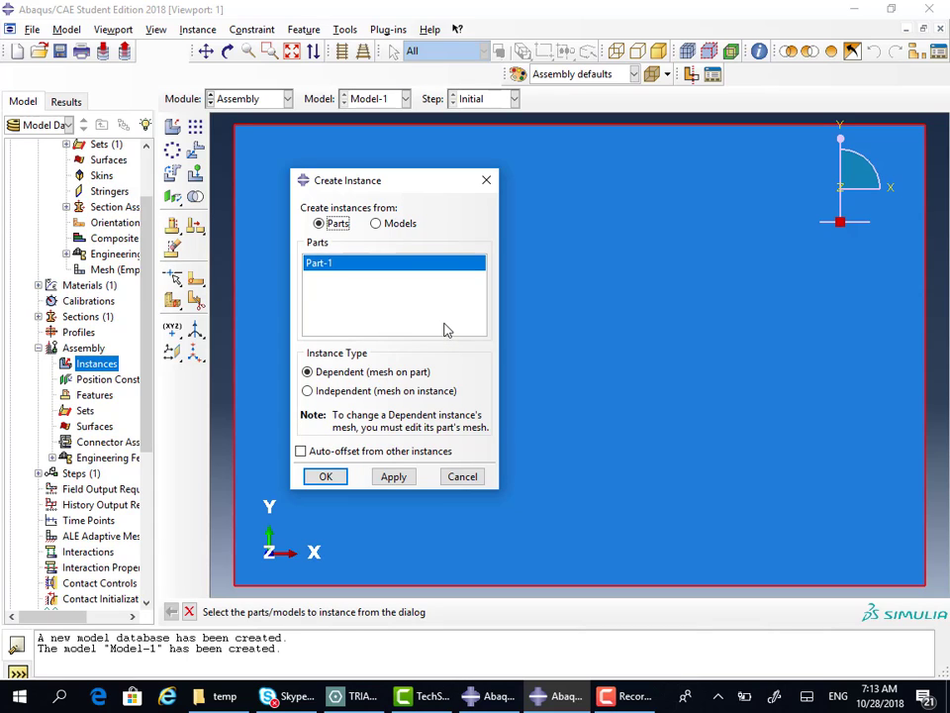
click(308, 392)
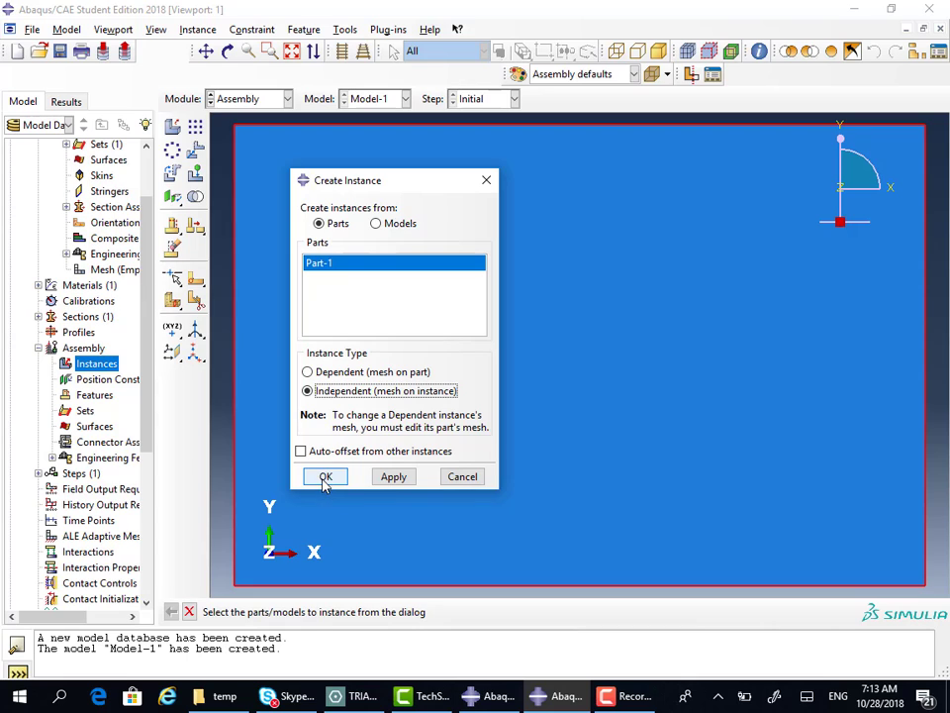
click(326, 478)
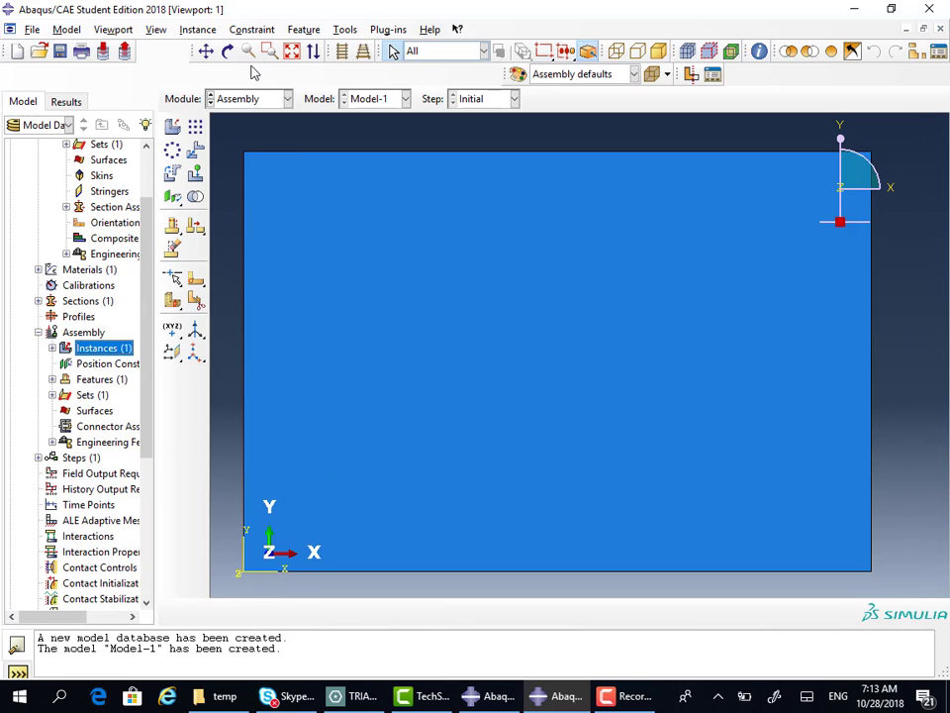
- Switch to the Mesh module and seed the plate instance with an approximate global size of 3
click(249, 99)
click(230, 207)
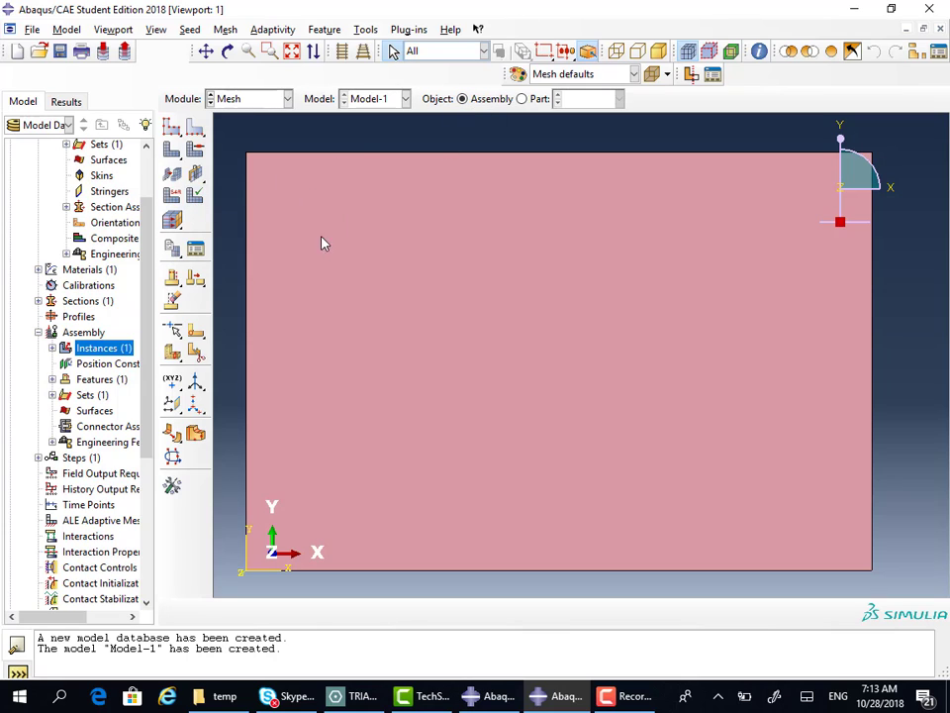
click(173, 129)
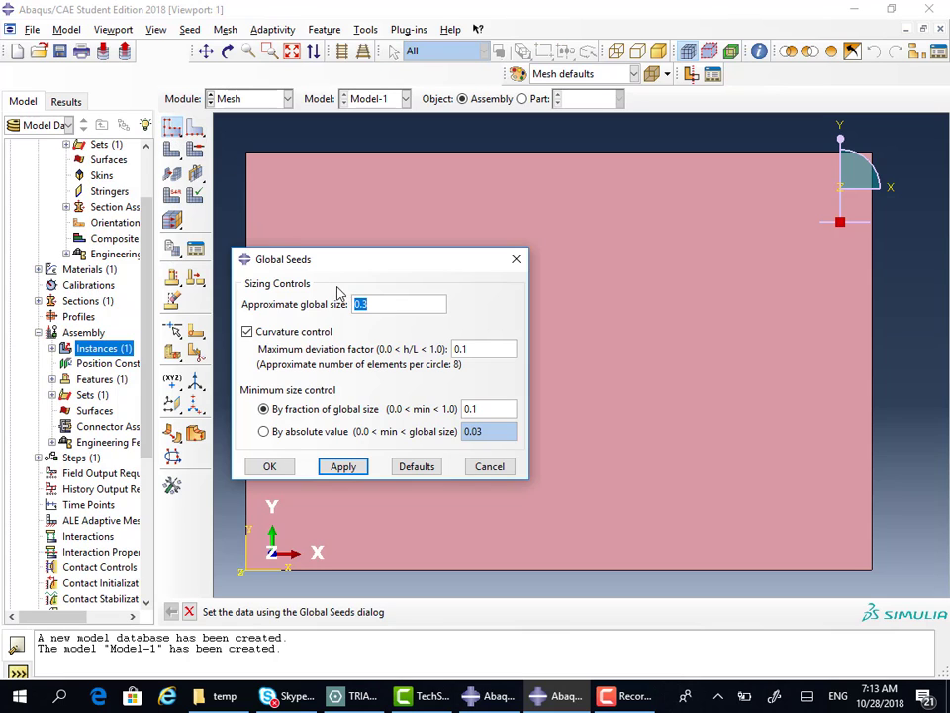
click(379, 305)
drag(382, 304, 354, 303)
drag(382, 261, 503, 236)
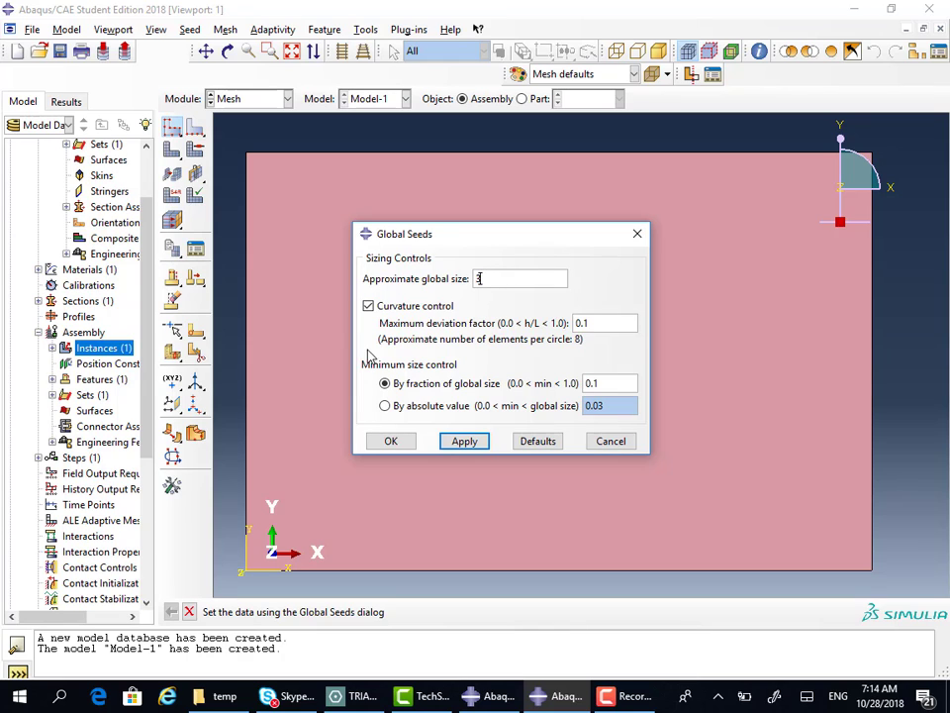
click(392, 441)
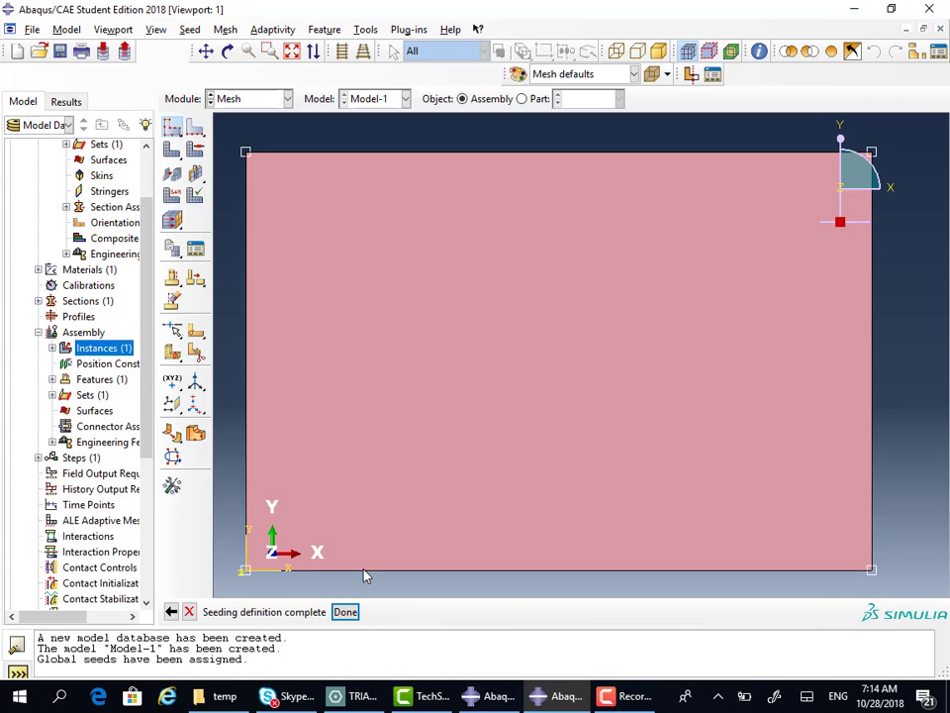
- Try an approximate global seed size of 1 on the plate, and set it back to 3
click(175, 126)
click(174, 131)
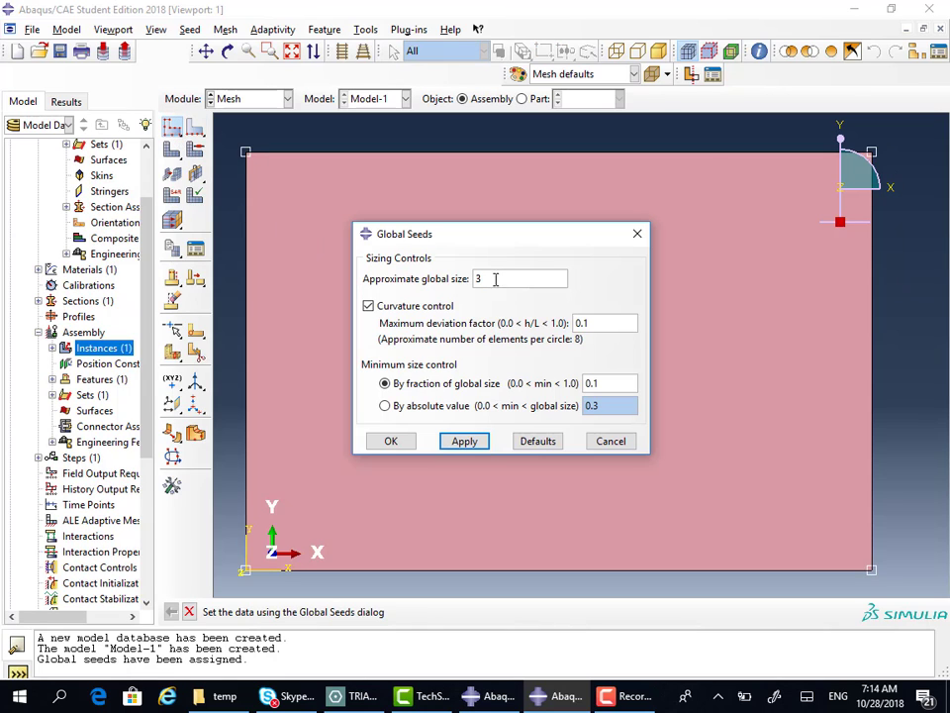
click(461, 441)
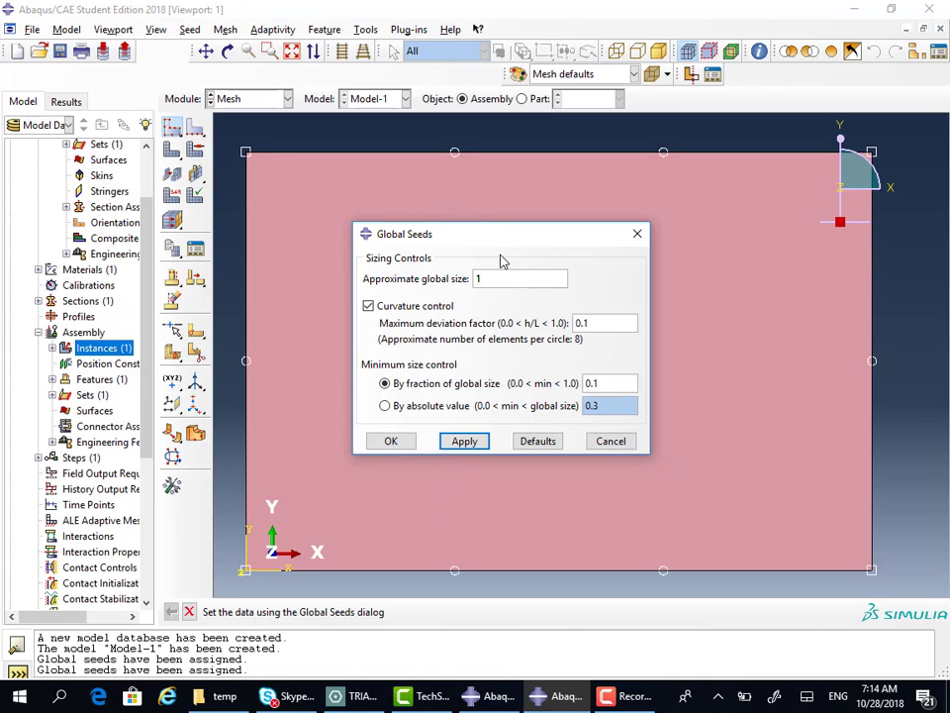
drag(481, 280, 419, 279)
click(384, 442)
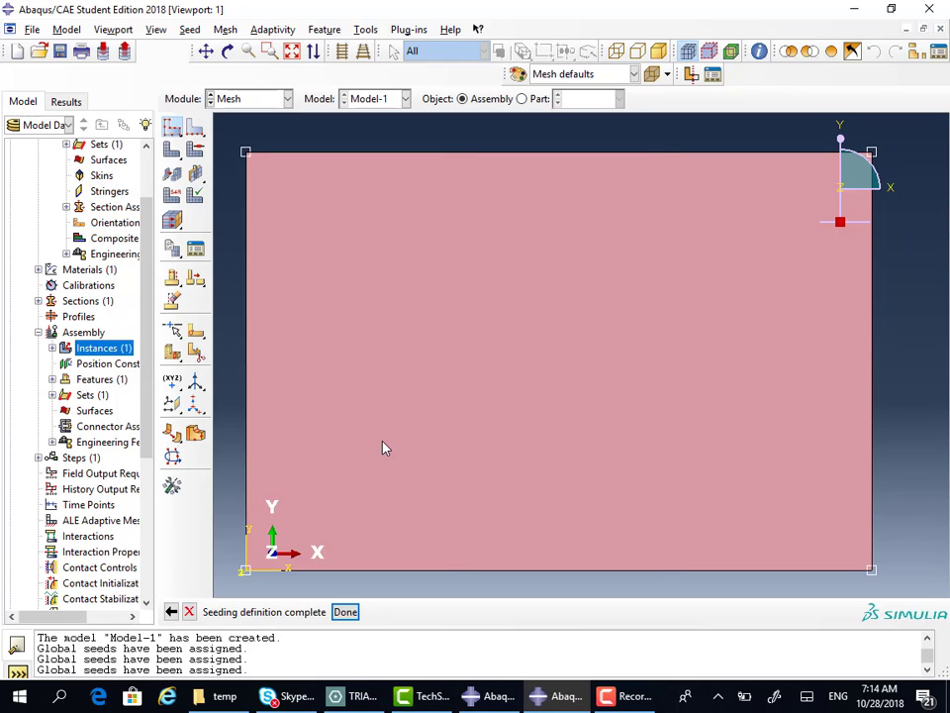
- Seed the plate's left vertical edge locally by number with 10 elements and no bias
click(197, 130)
click(247, 230)
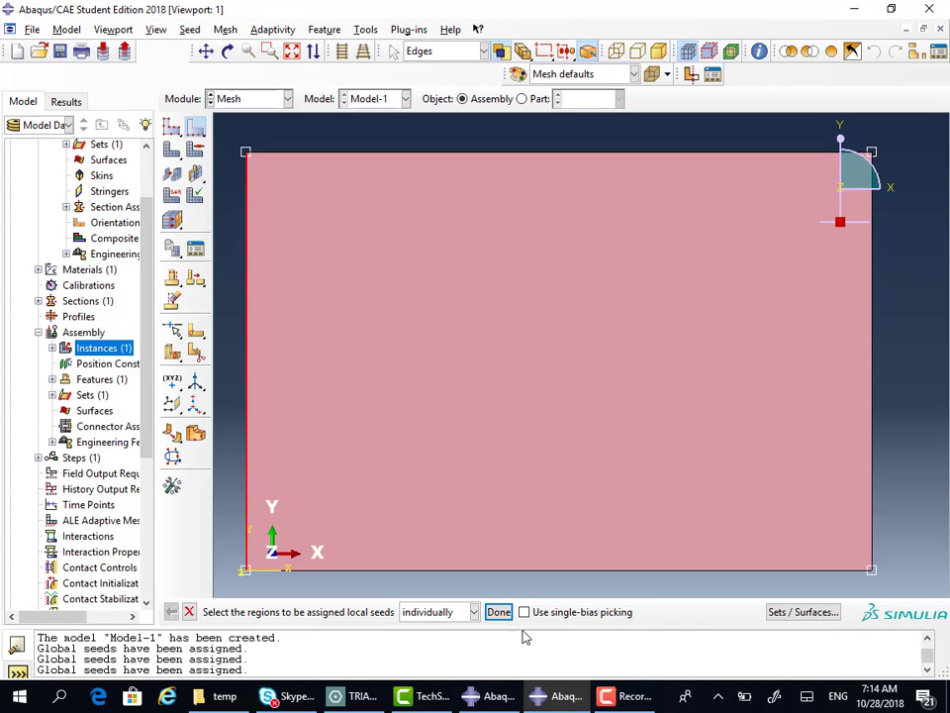
click(499, 611)
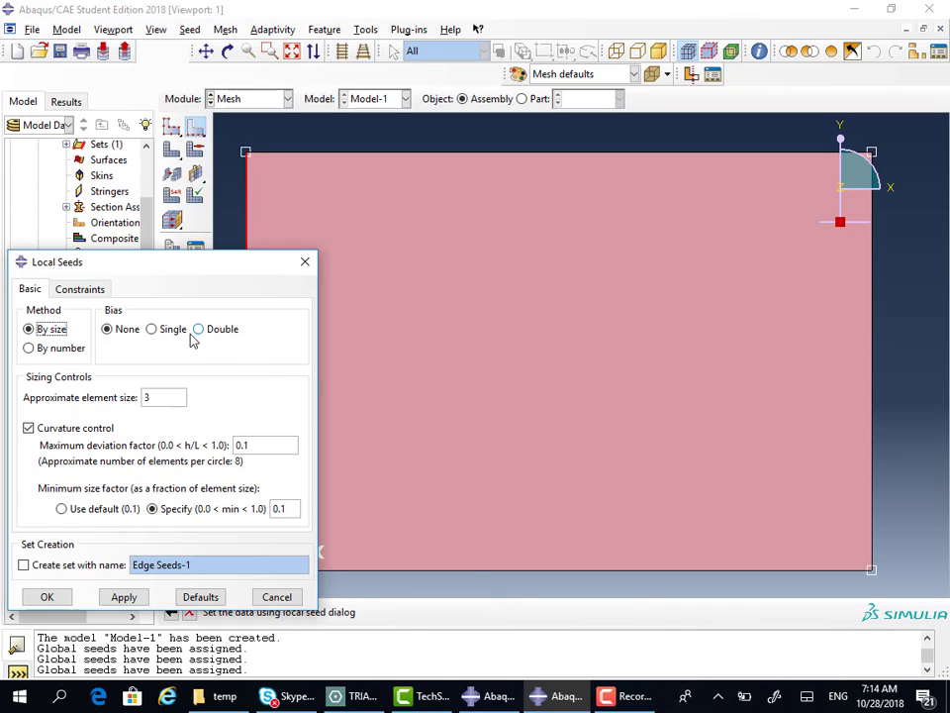
drag(170, 277, 431, 184)
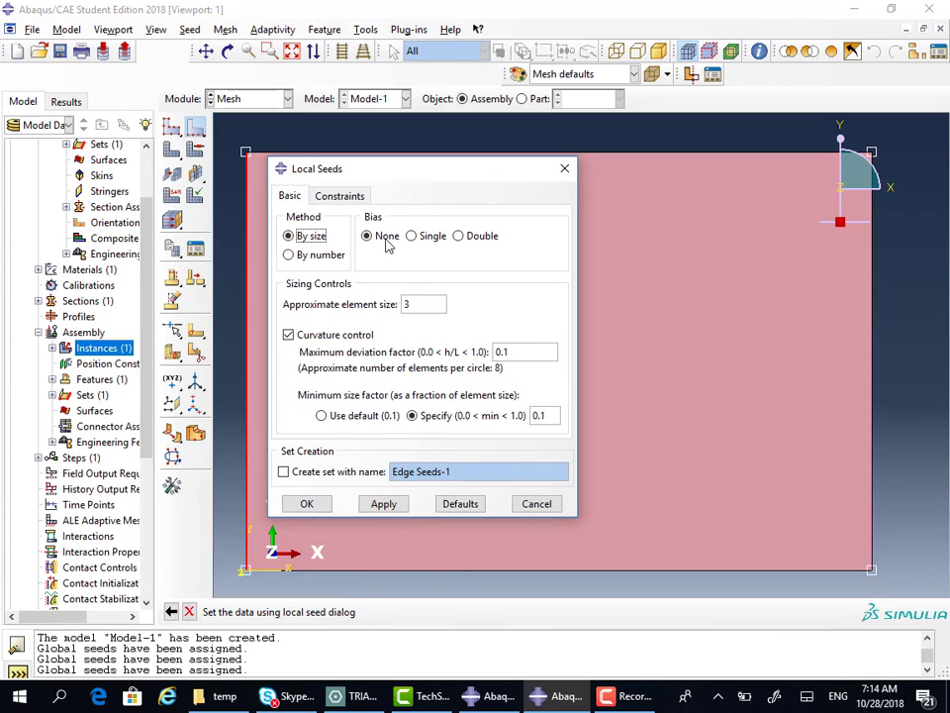
click(288, 255)
click(418, 301)
click(418, 301)
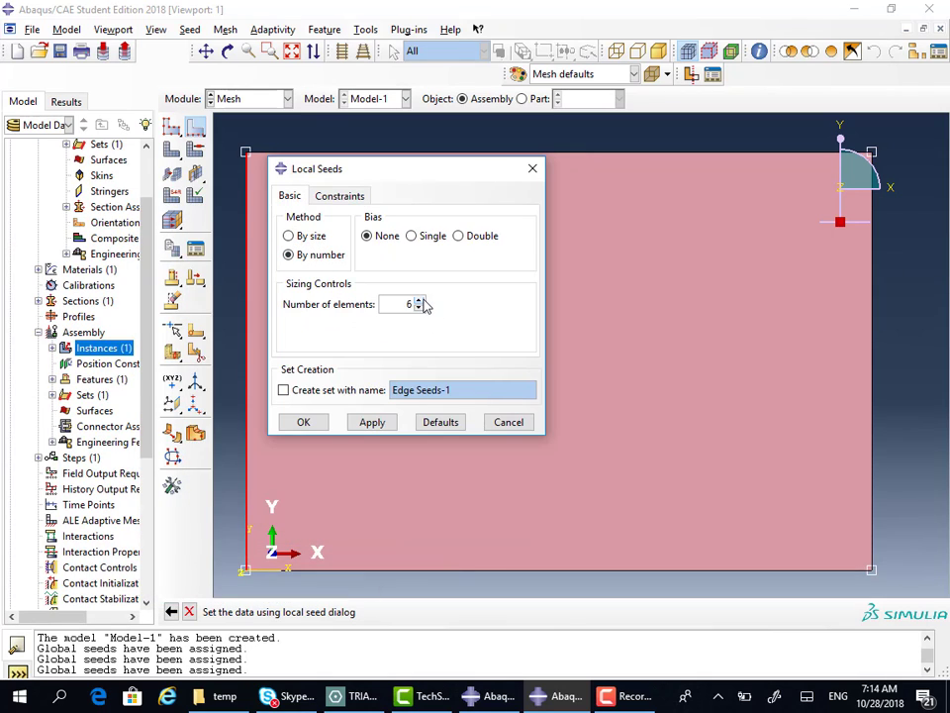
click(419, 301)
click(418, 301)
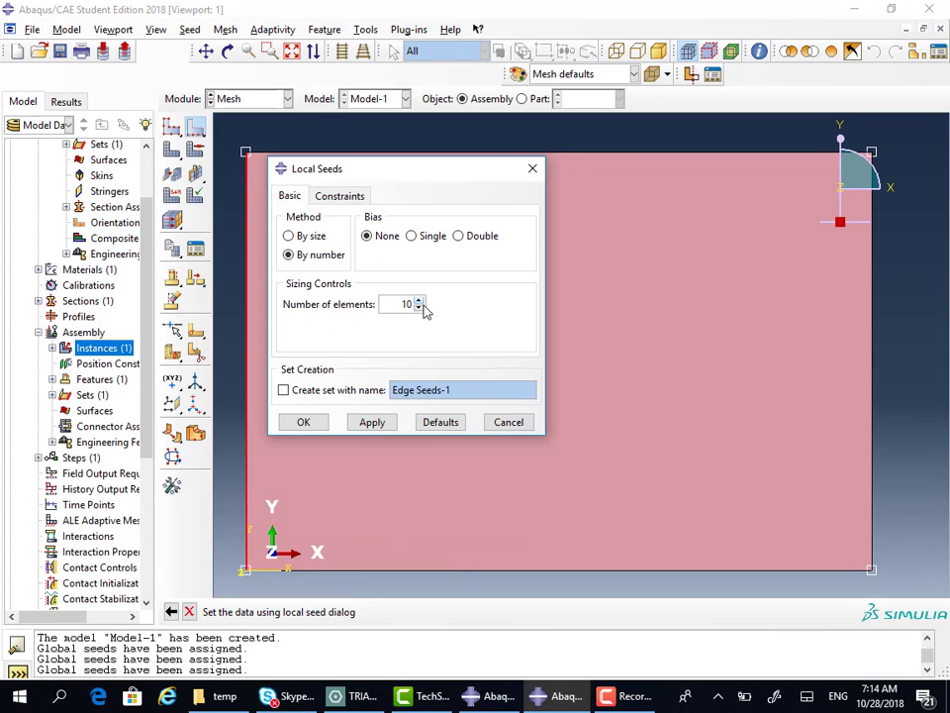
click(303, 423)
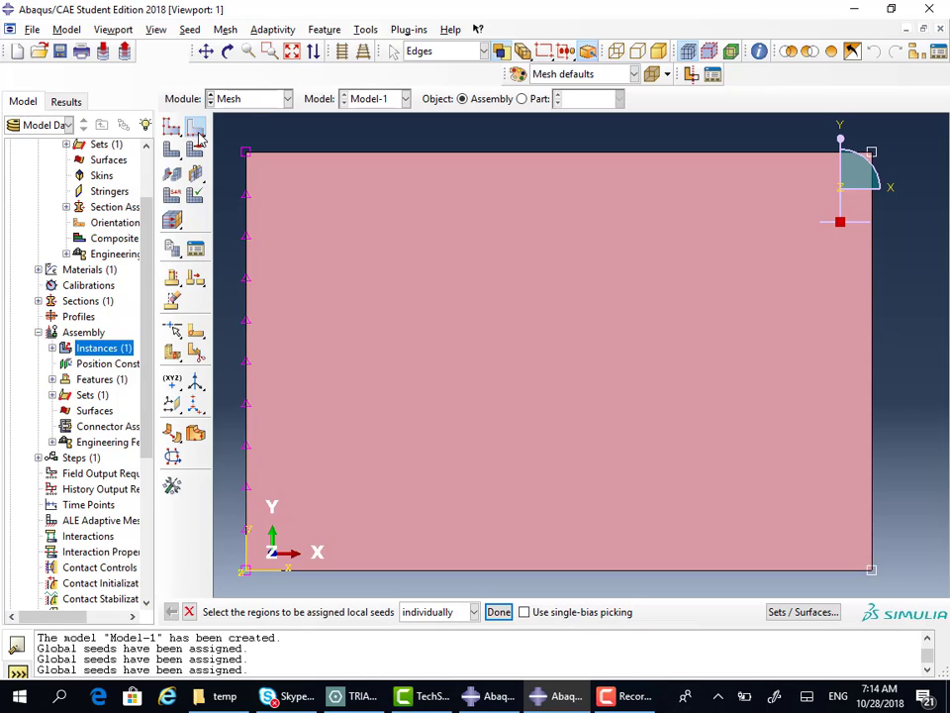
- Delete the local seeds from the plate's left vertical edge and check the global seed size
drag(197, 137, 184, 100)
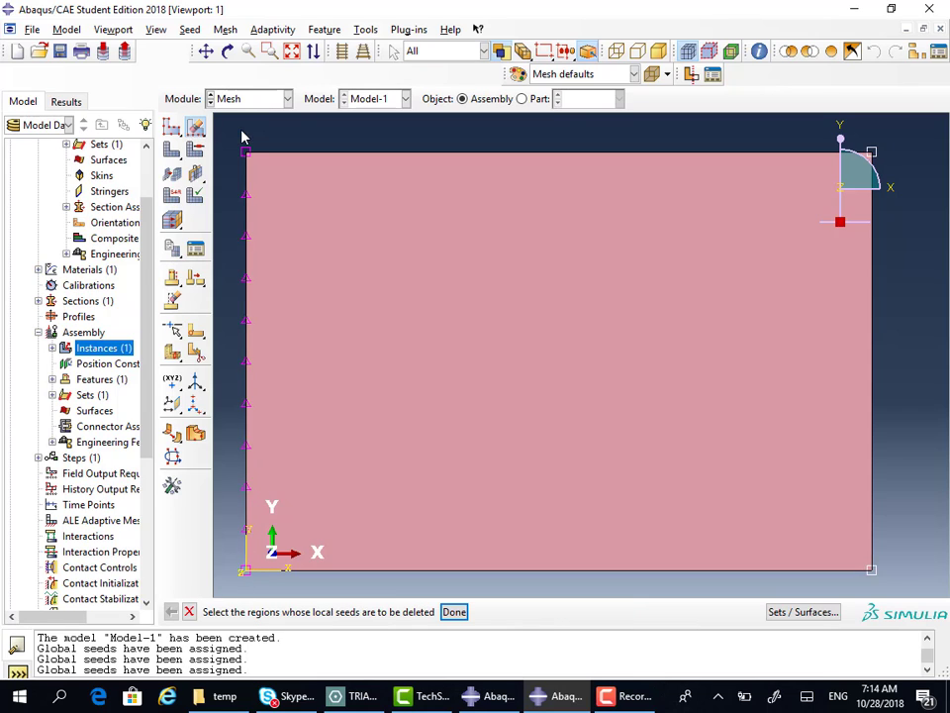
click(246, 234)
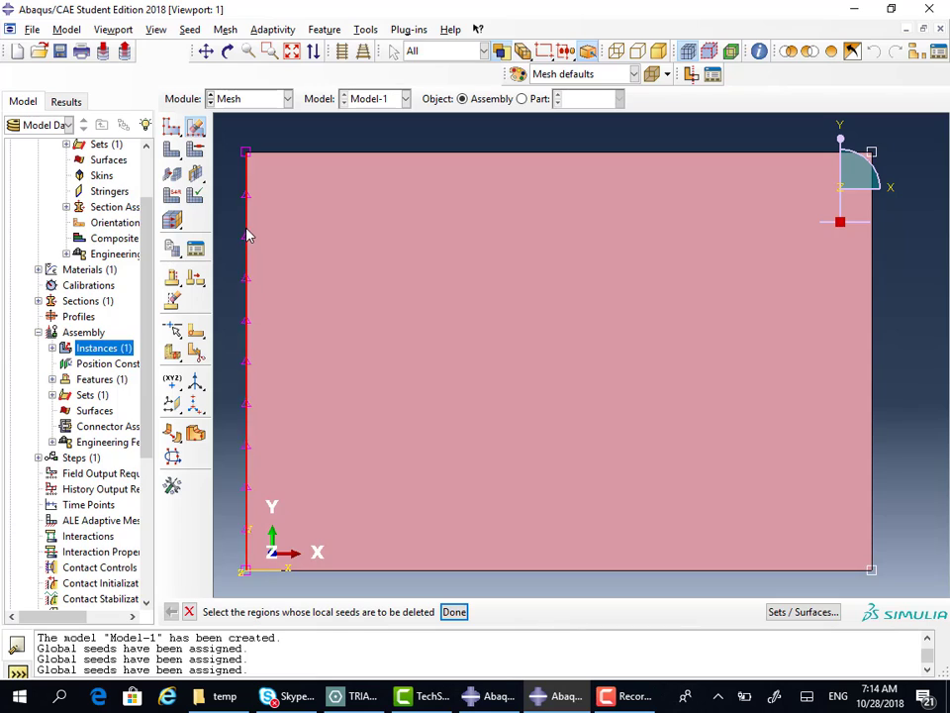
click(452, 611)
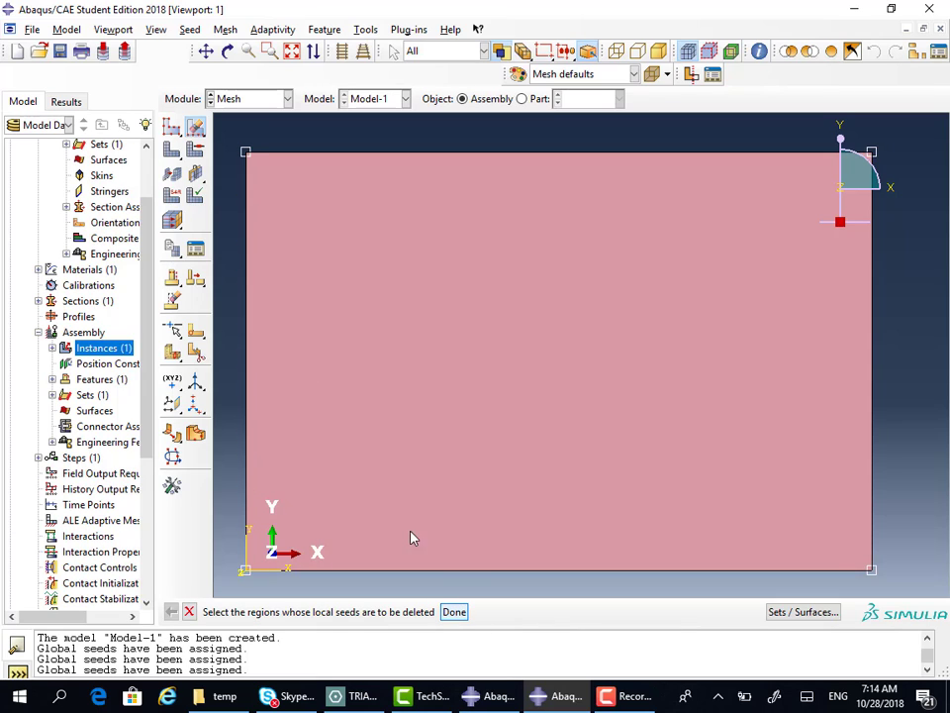
click(172, 128)
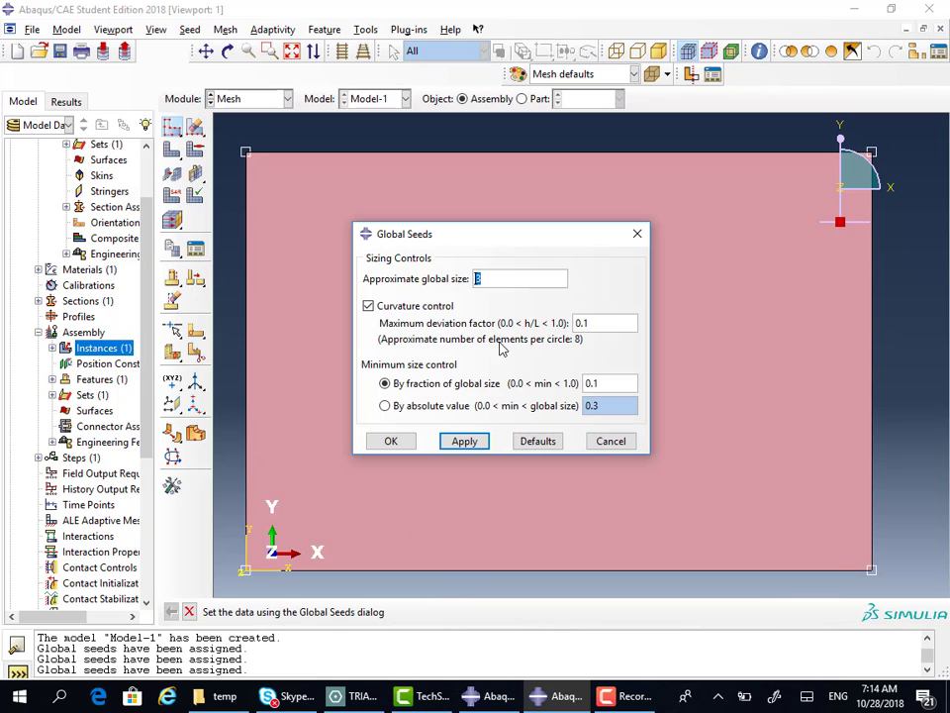
click(405, 446)
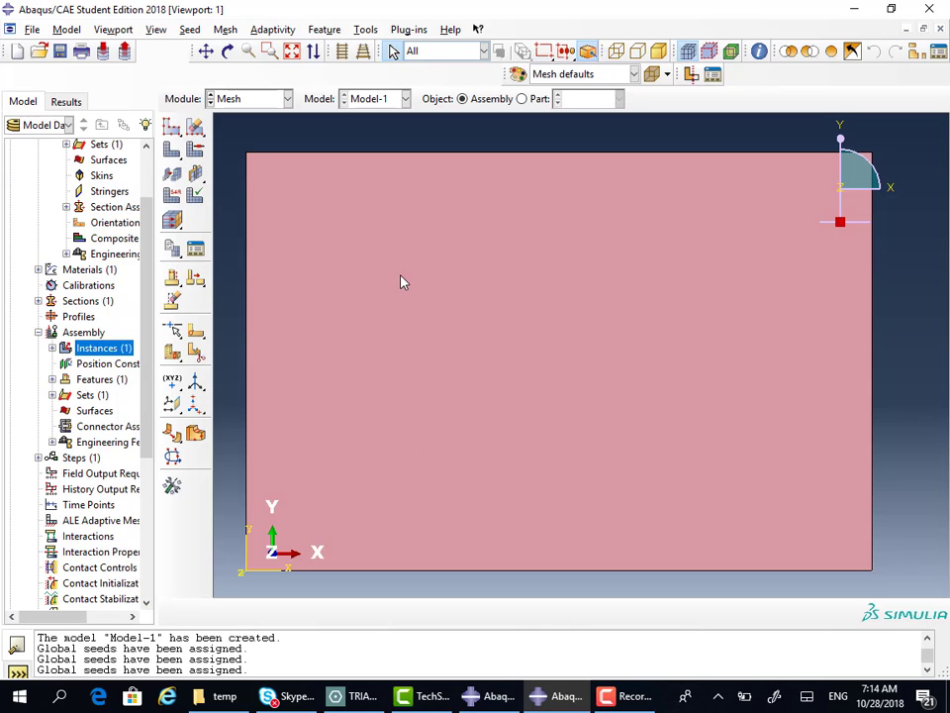
- Set the plate's mesh controls to Tri element shape with the Structured technique
click(196, 151)
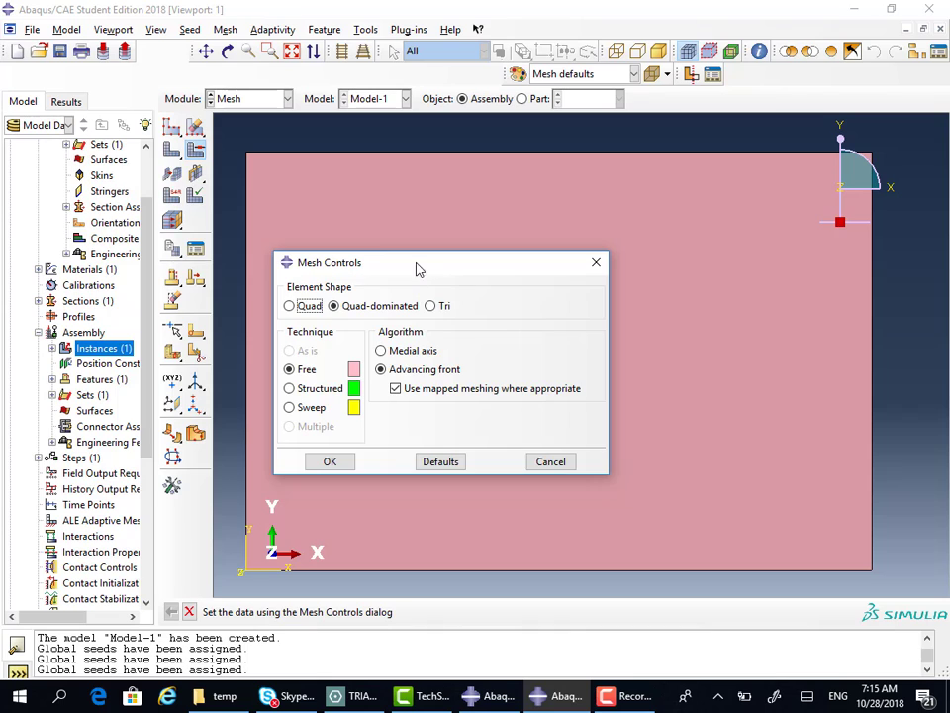
drag(416, 267, 504, 224)
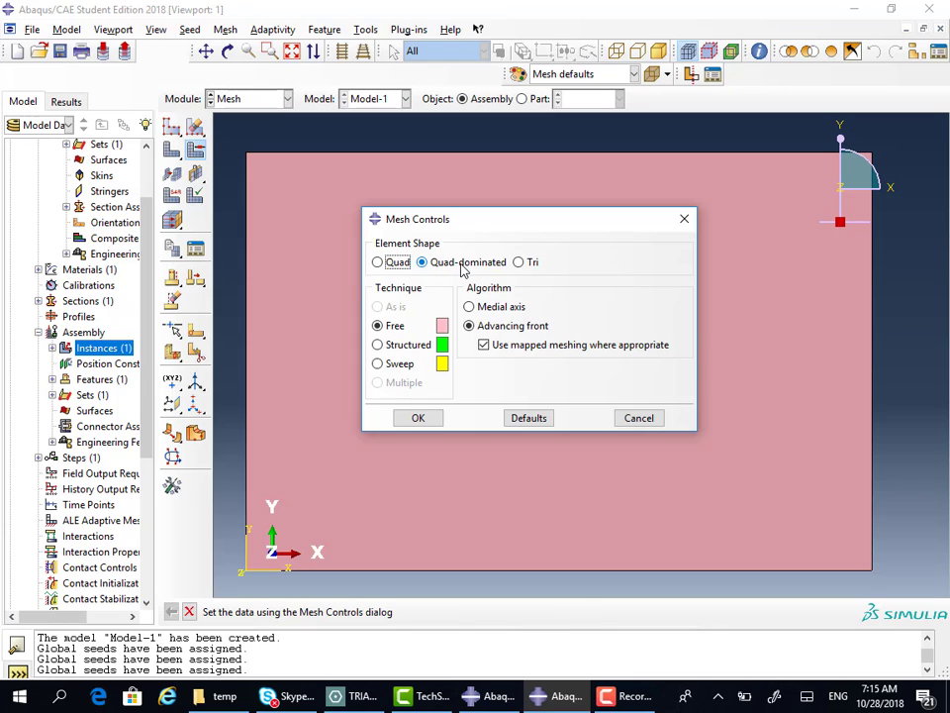
click(520, 264)
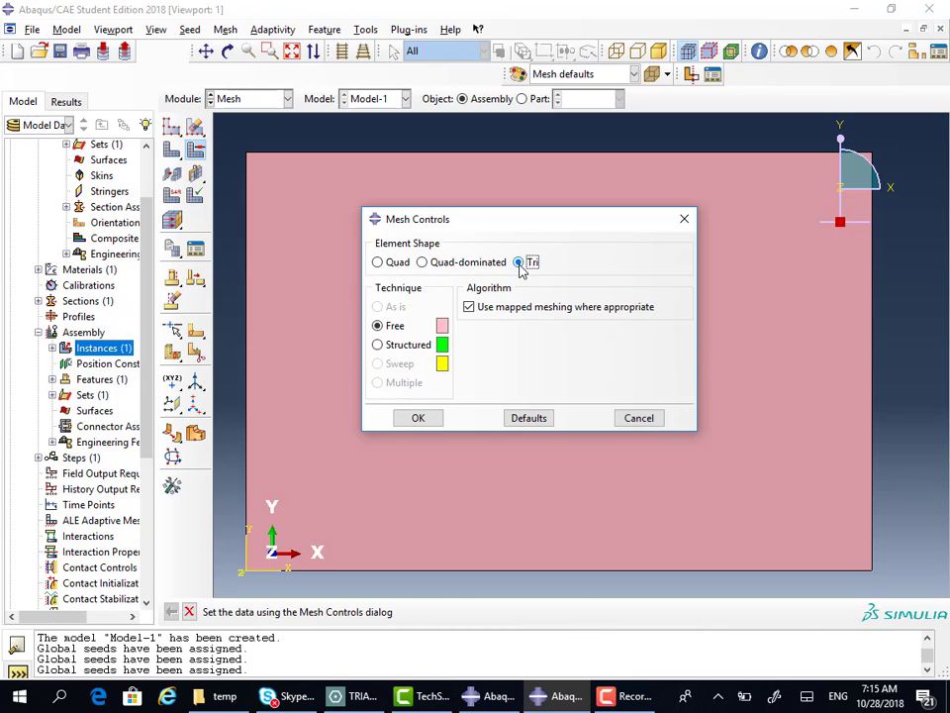
click(397, 348)
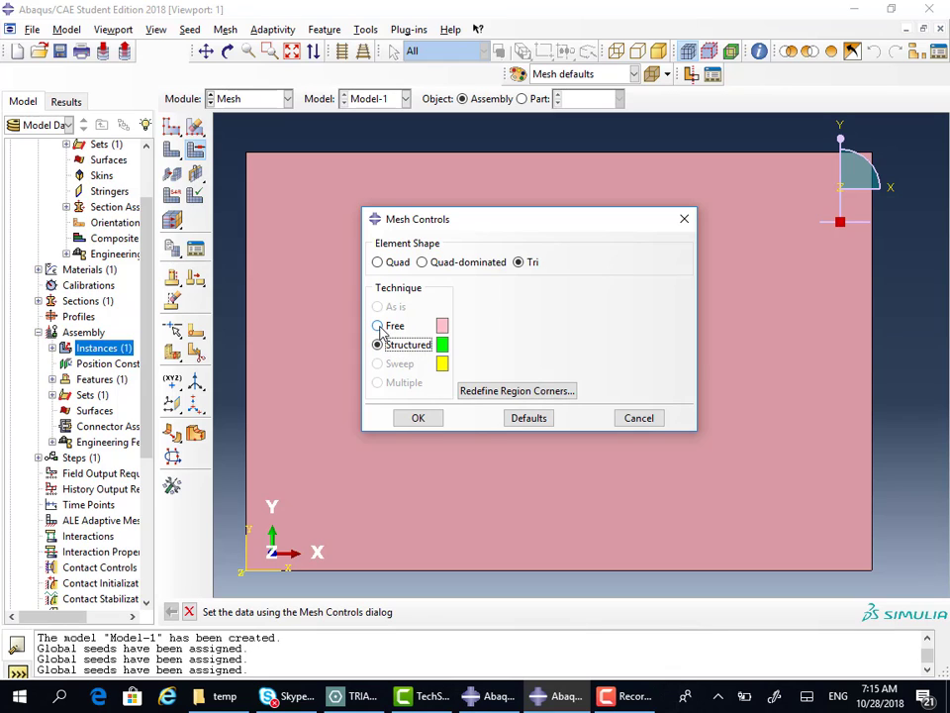
click(417, 419)
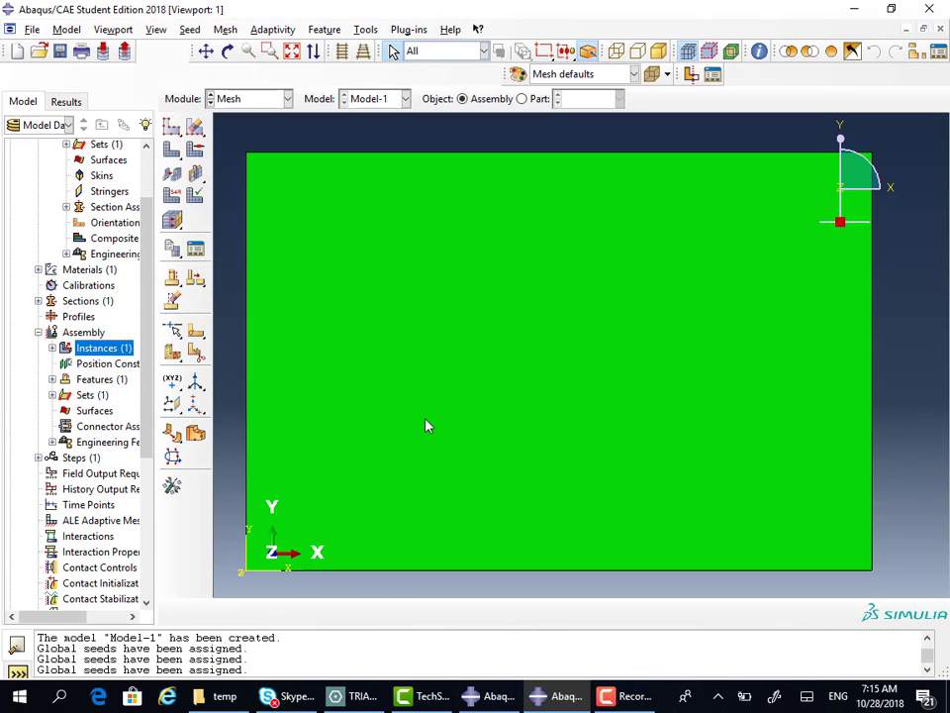
- Assign linear Plane Stress elements from the Standard library to the plate and mesh the part instance
click(173, 198)
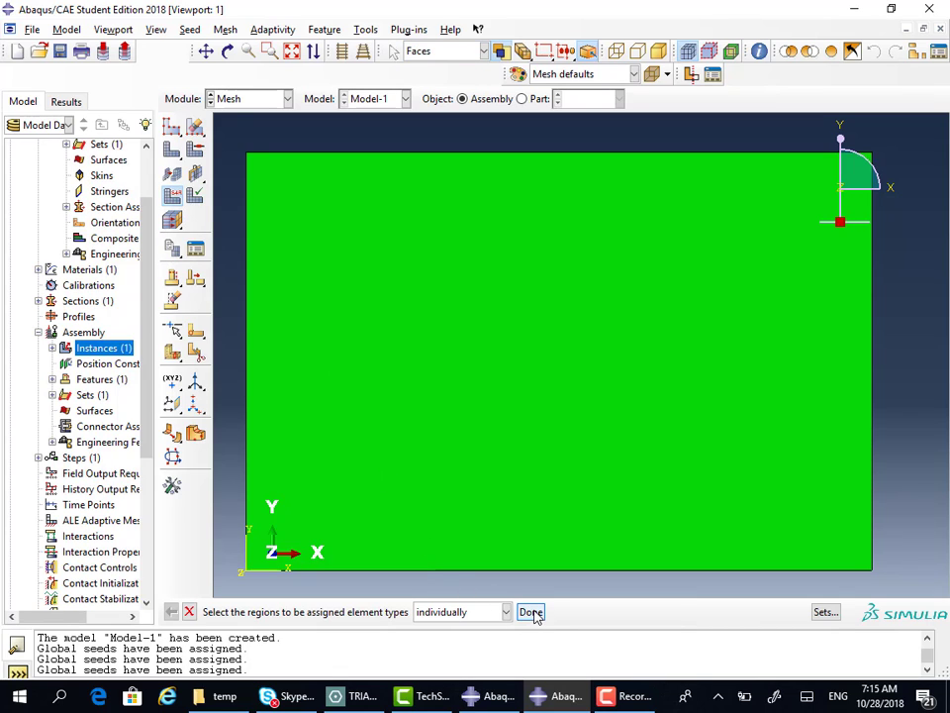
drag(747, 551, 917, 605)
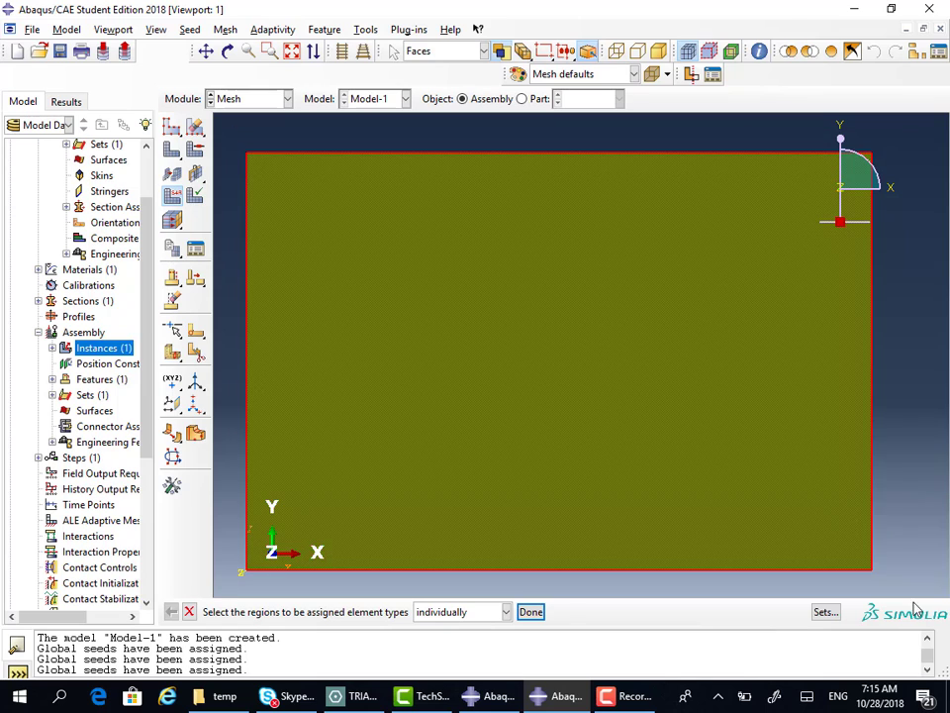
click(539, 611)
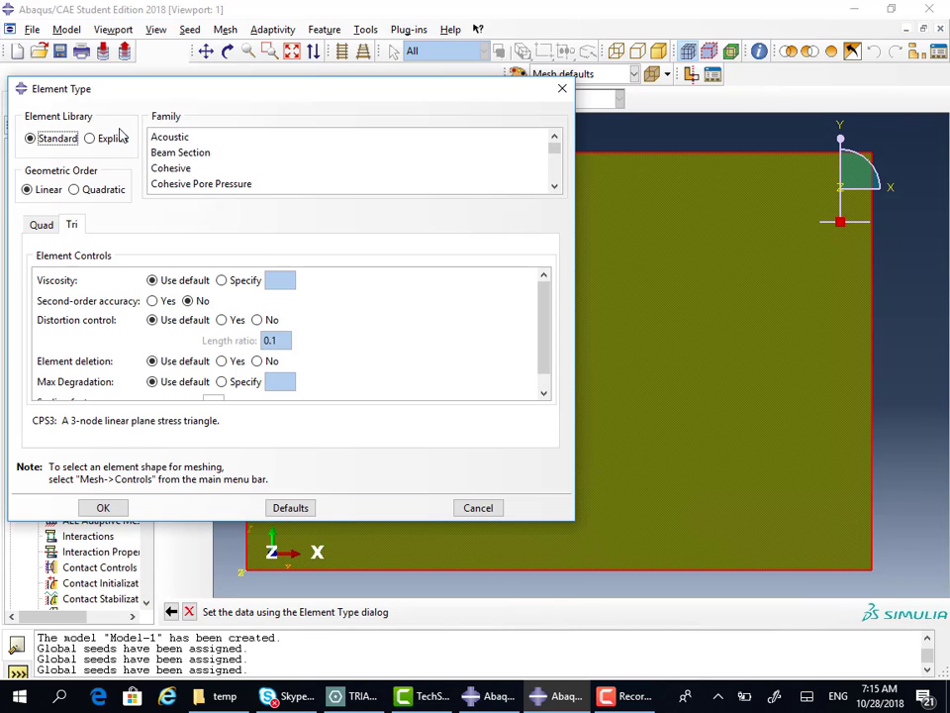
scroll(547, 164, down, 3)
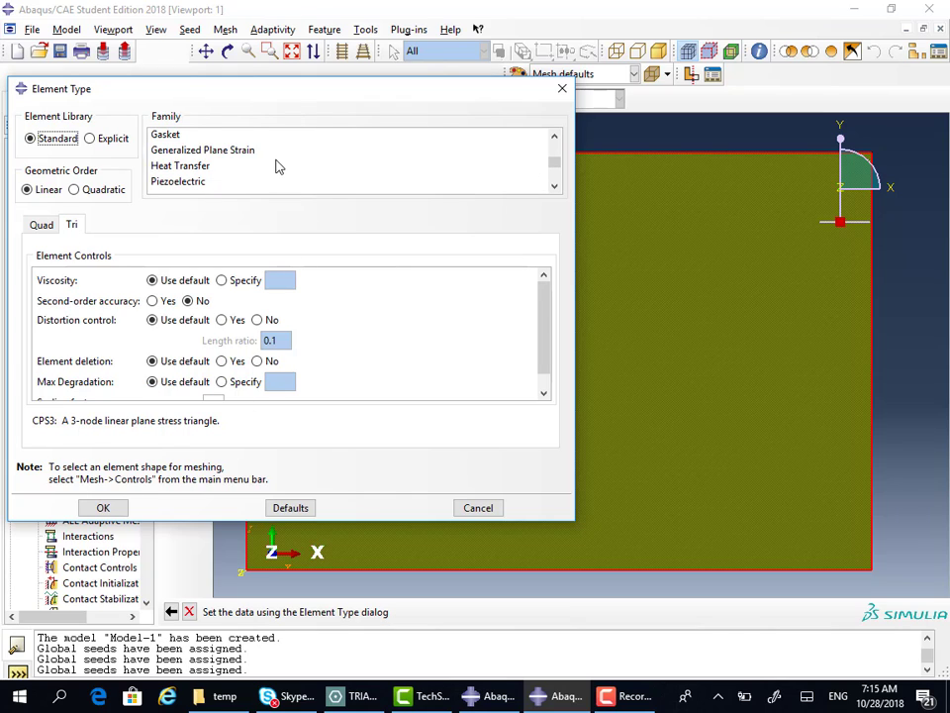
scroll(257, 174, down, 2)
click(201, 188)
scroll(184, 186, down, 1)
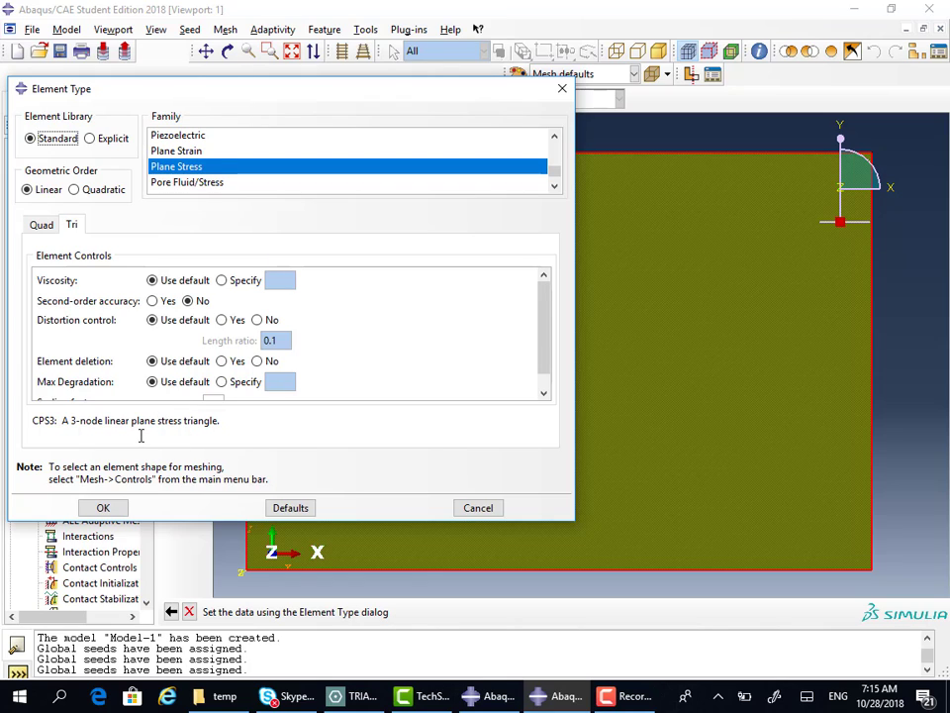
click(85, 193)
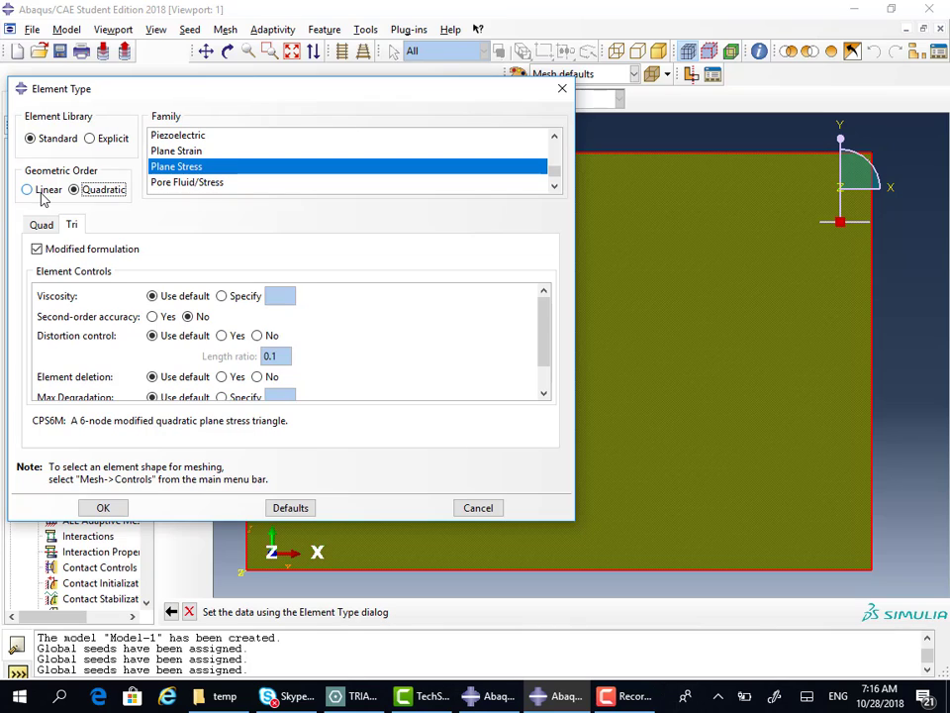
click(29, 190)
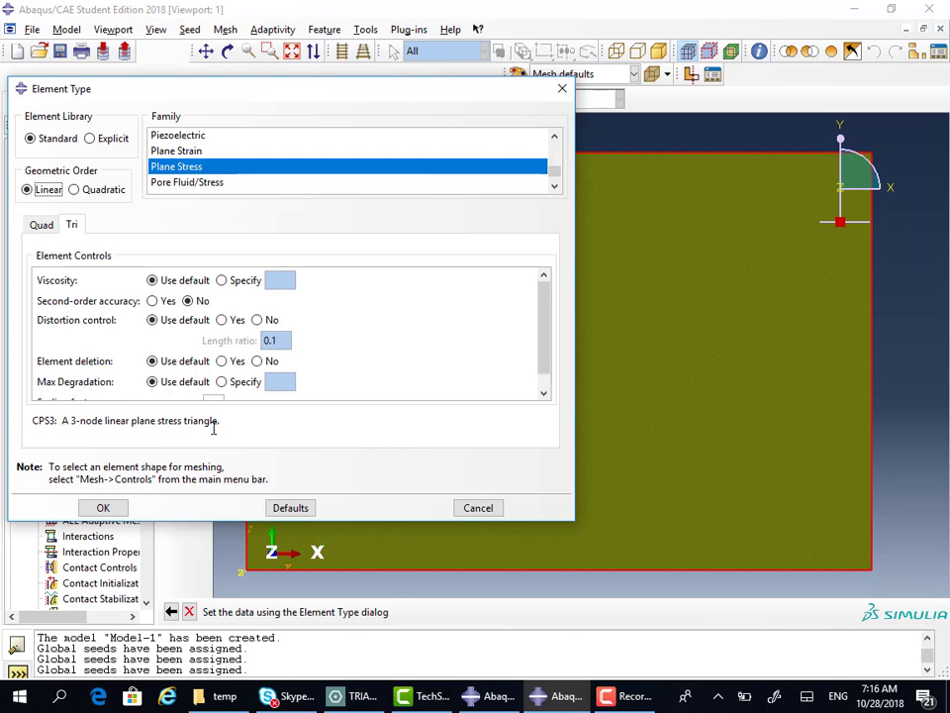
click(100, 508)
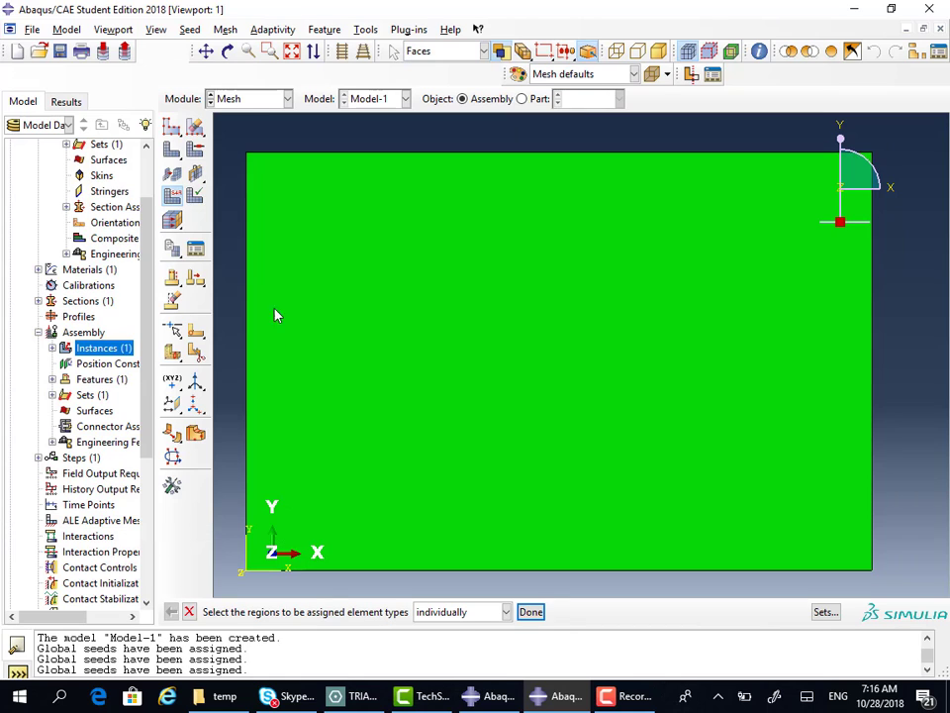
click(172, 172)
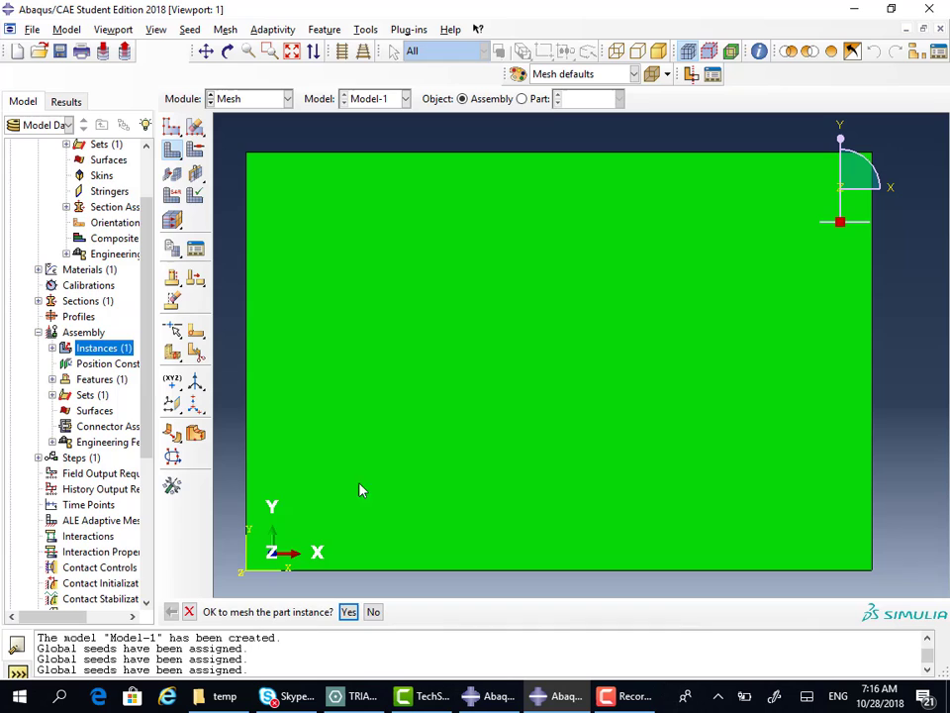
click(347, 610)
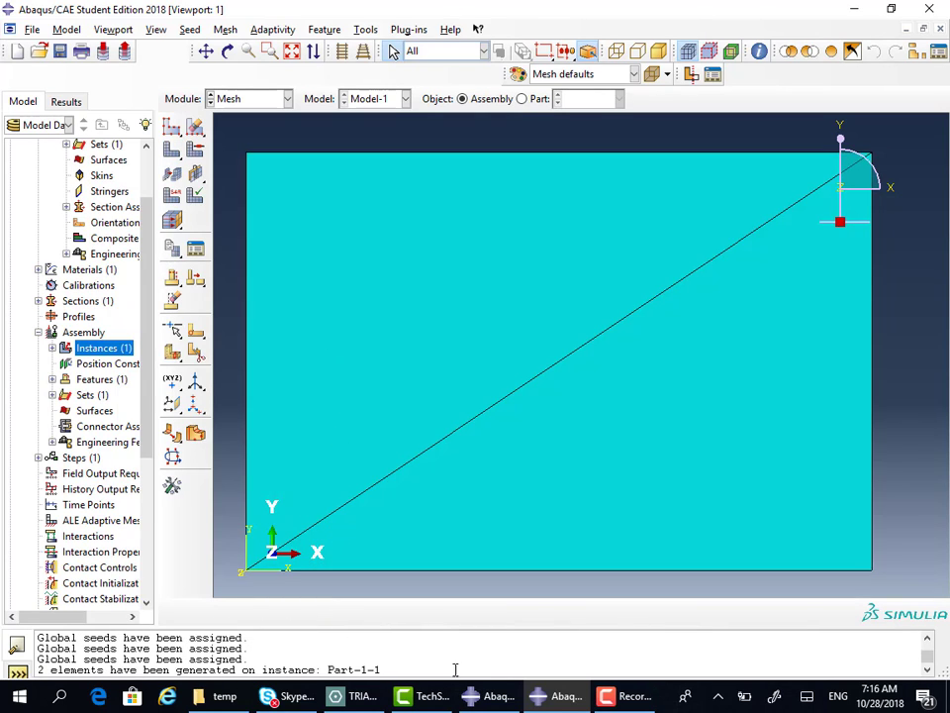
- Switch to TRIANGLE_EXAMPLE.pdf in Drawboard PDF, review the plate's node and element numbering and node coordinates, and return to Abaqus/CAE
click(356, 696)
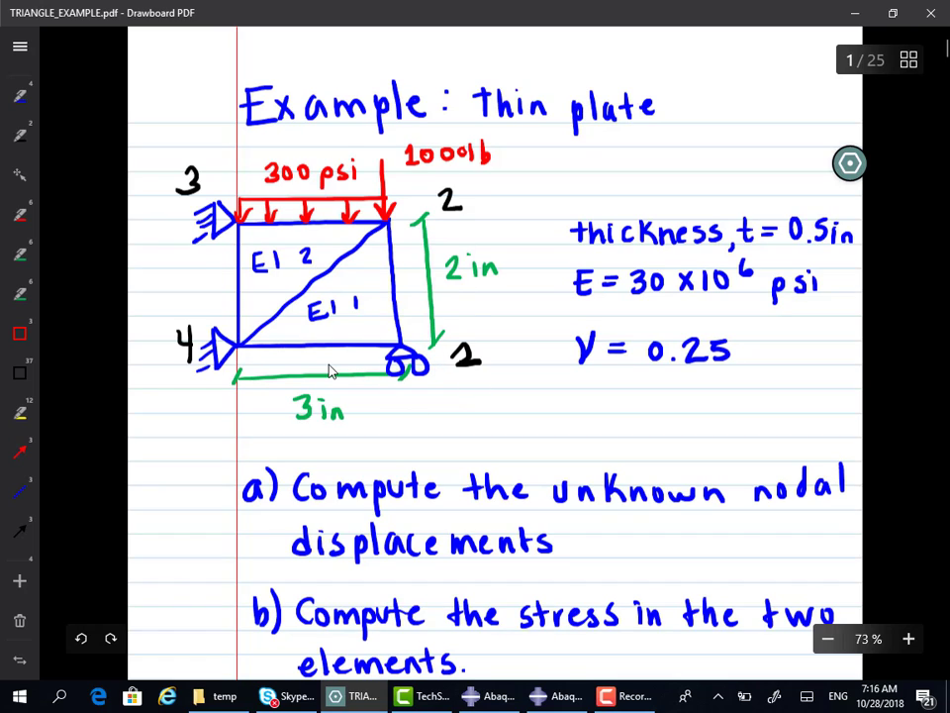
scroll(348, 389, down, 10)
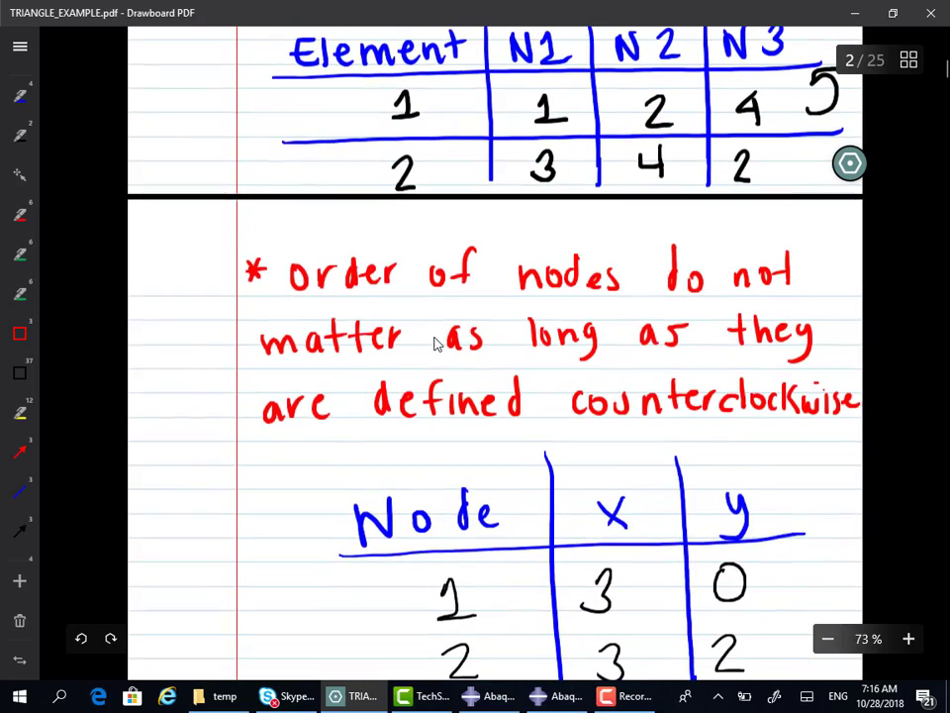
scroll(436, 342, down, 4)
scroll(420, 399, down, 2)
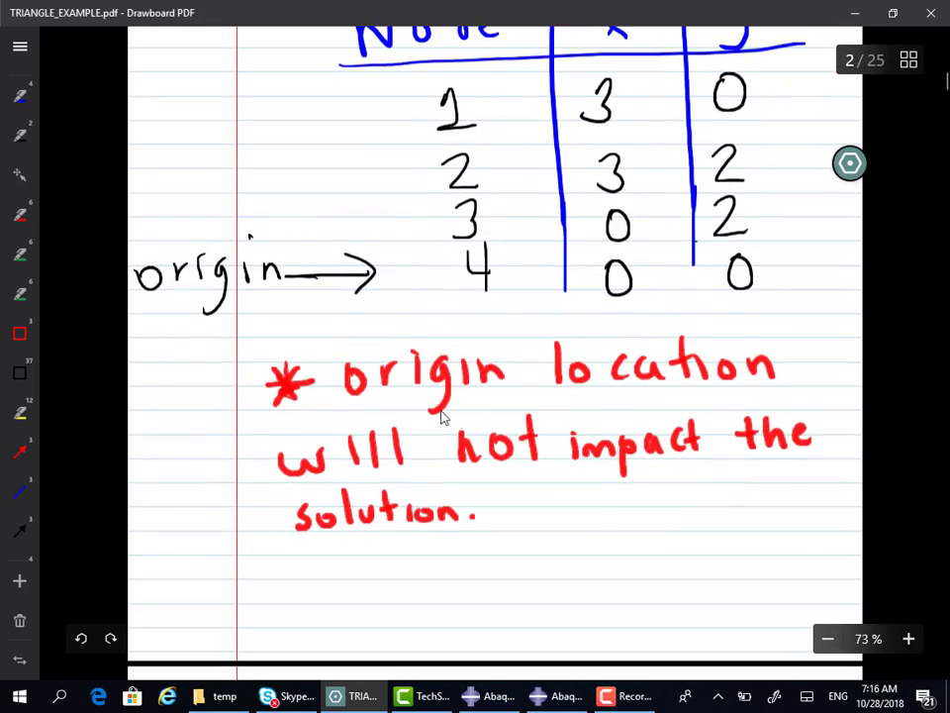
scroll(441, 416, up, 6)
scroll(460, 428, up, 10)
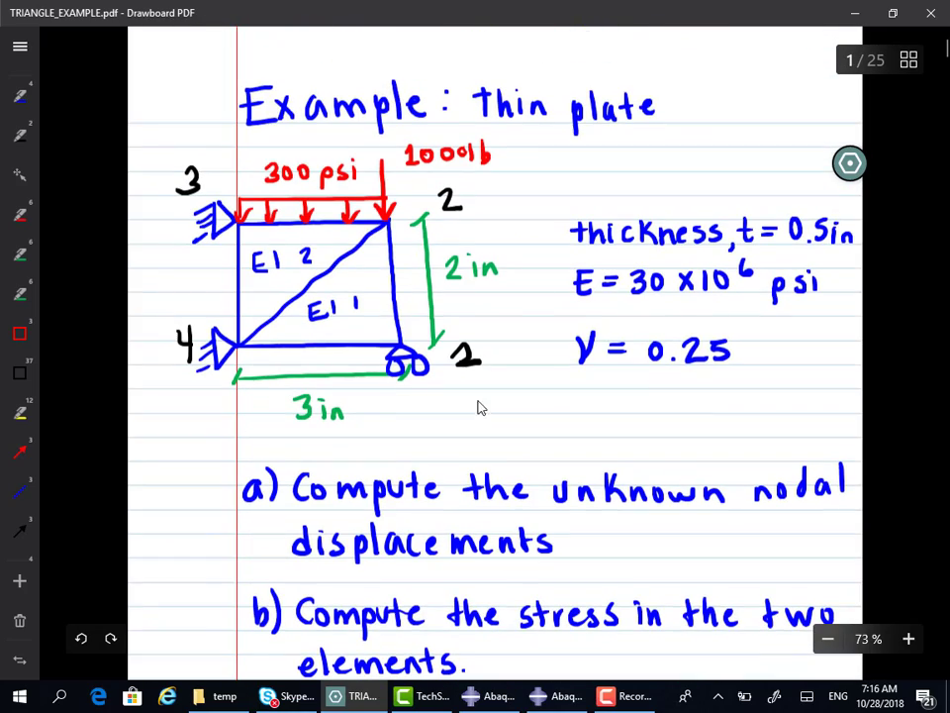
click(847, 15)
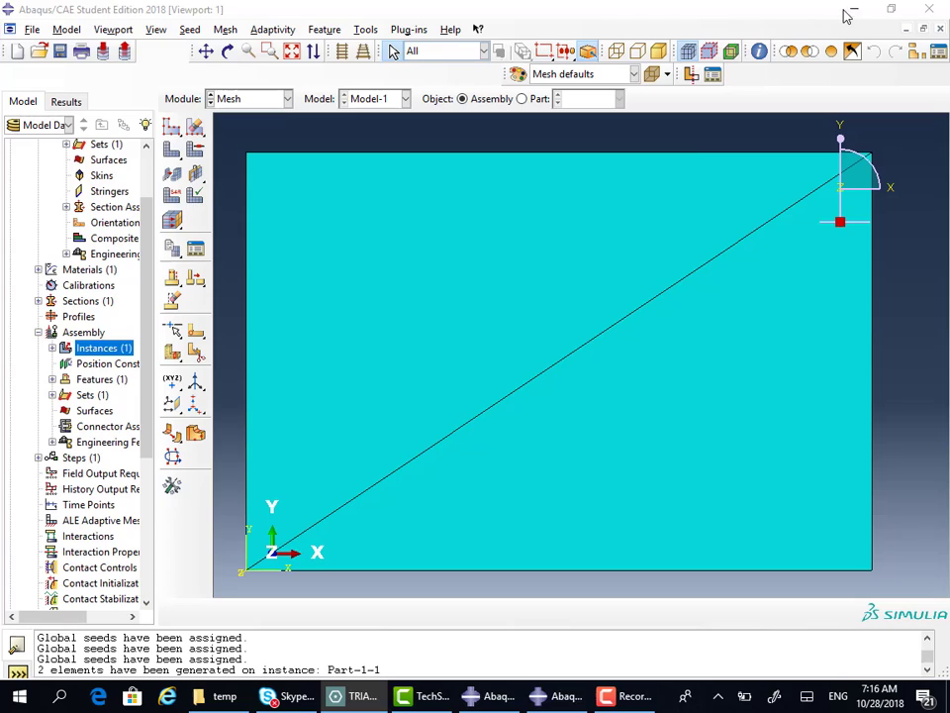
- Turn on node labels and element labels in the assembly display options and examine the mesh numbering on the plate
click(157, 29)
click(244, 342)
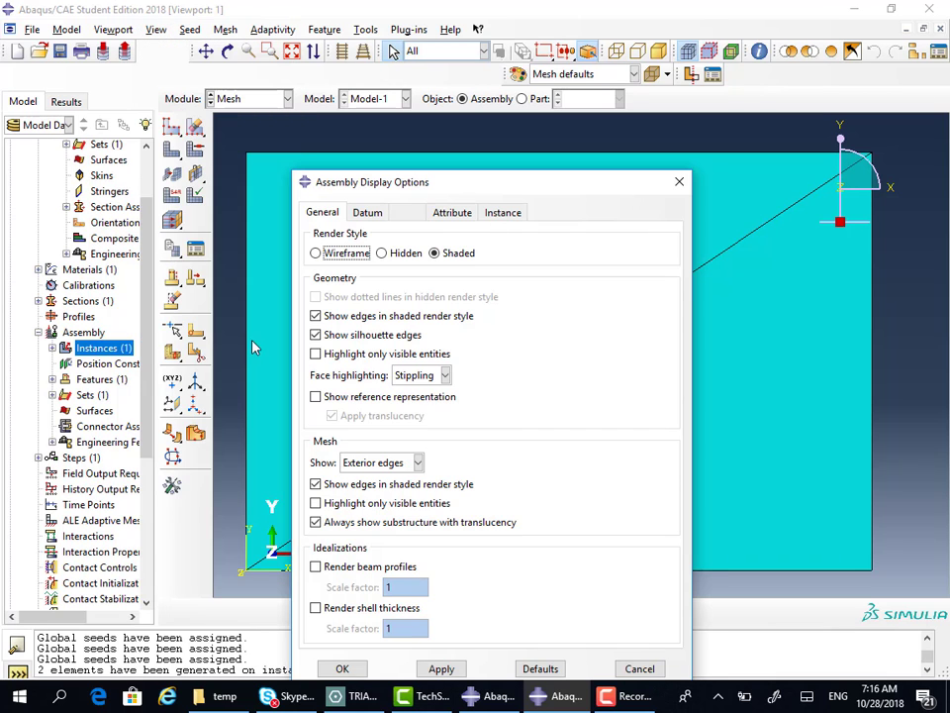
drag(466, 178, 438, 75)
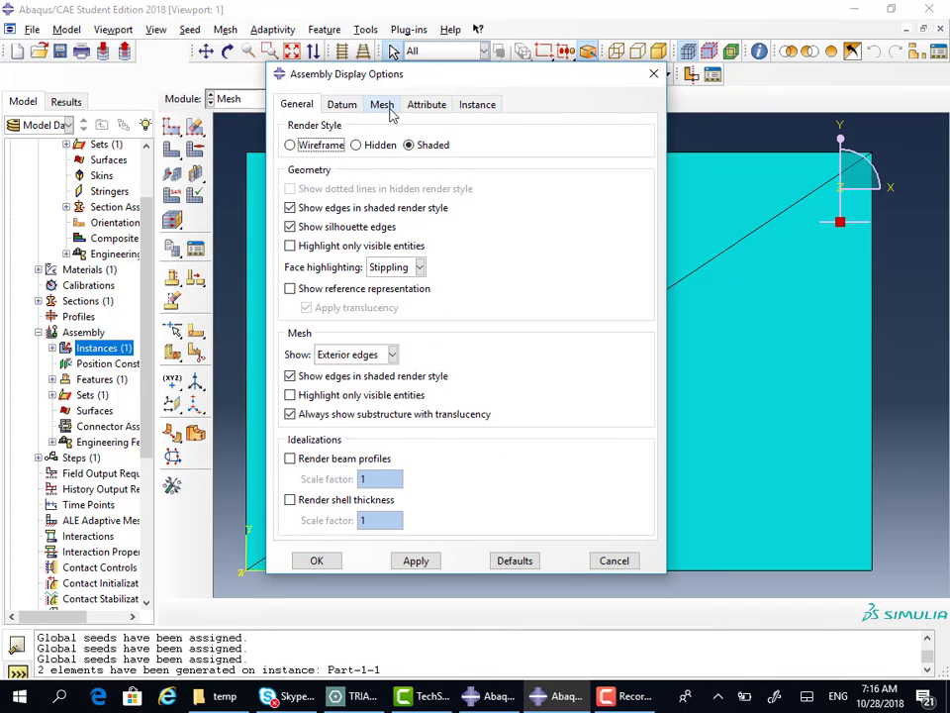
click(382, 104)
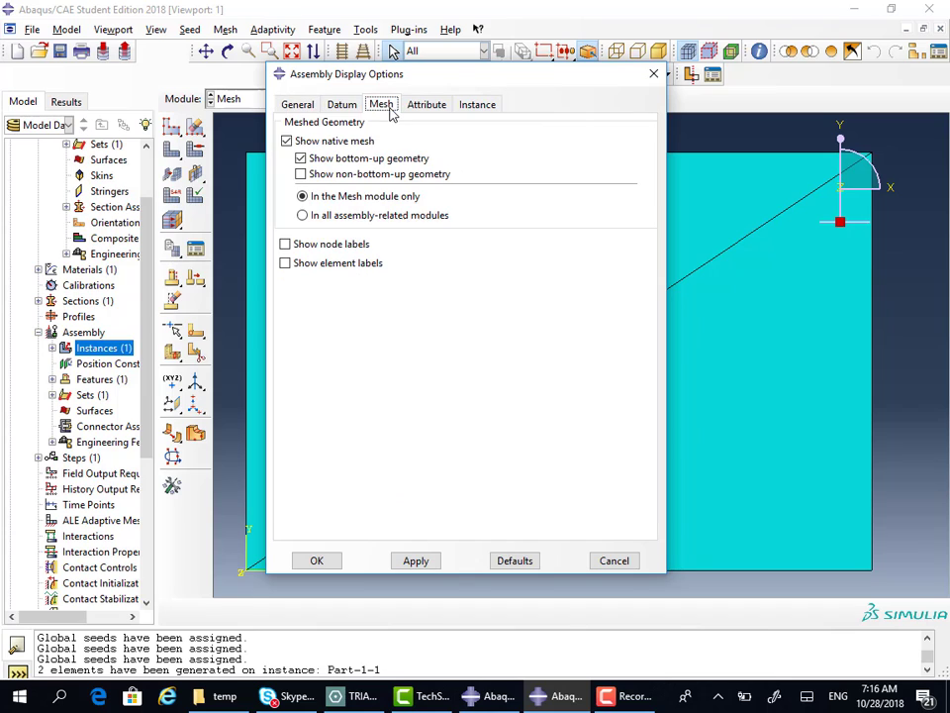
click(313, 246)
click(318, 264)
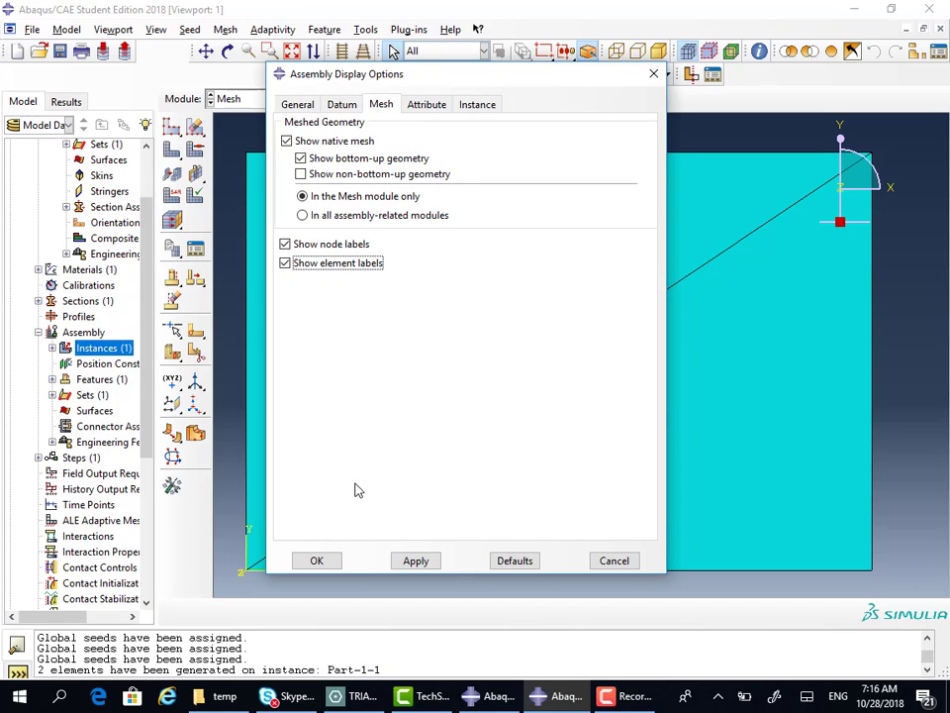
click(316, 560)
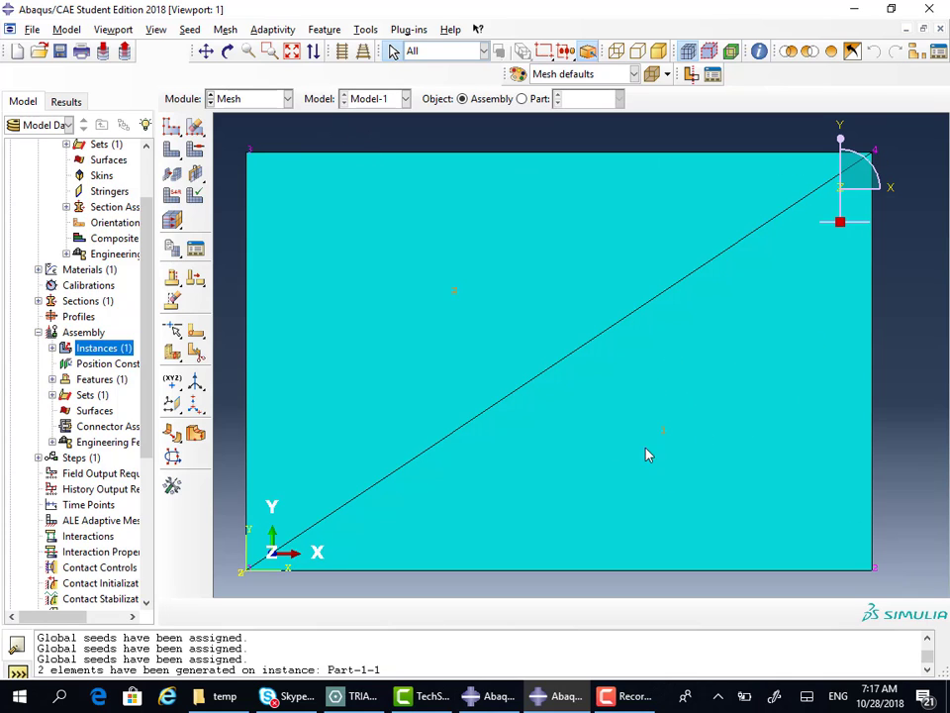
scroll(693, 440, up, 3)
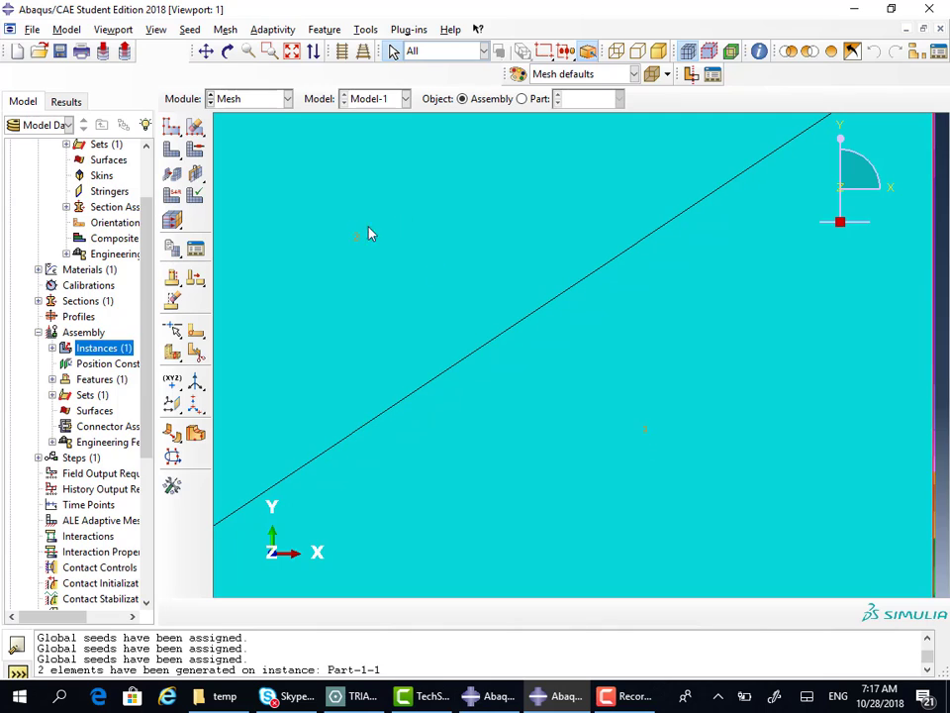
scroll(439, 296, down, 4)
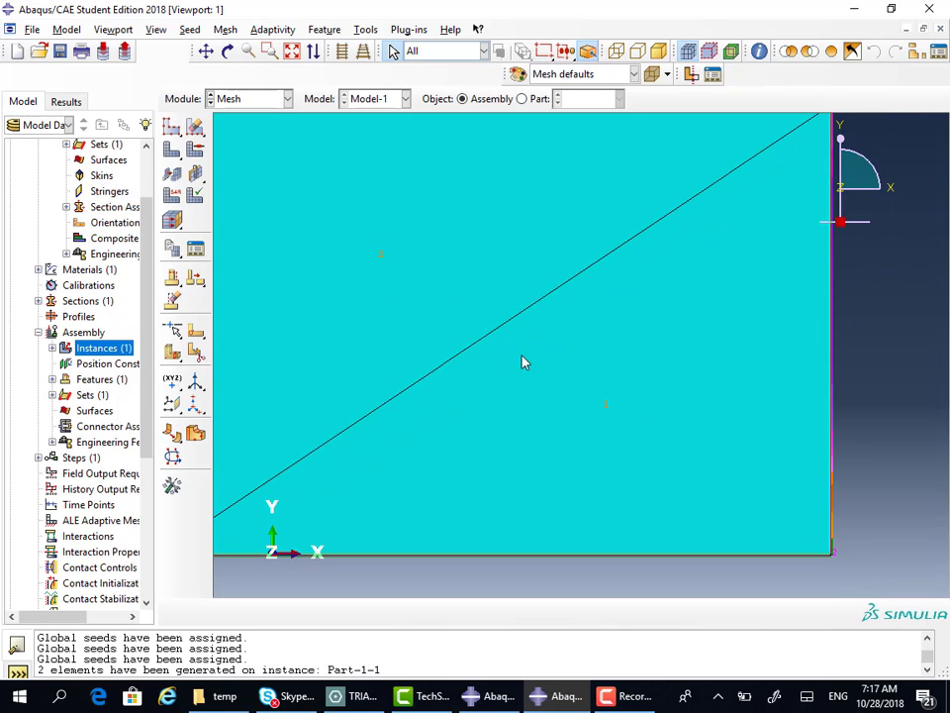
click(294, 51)
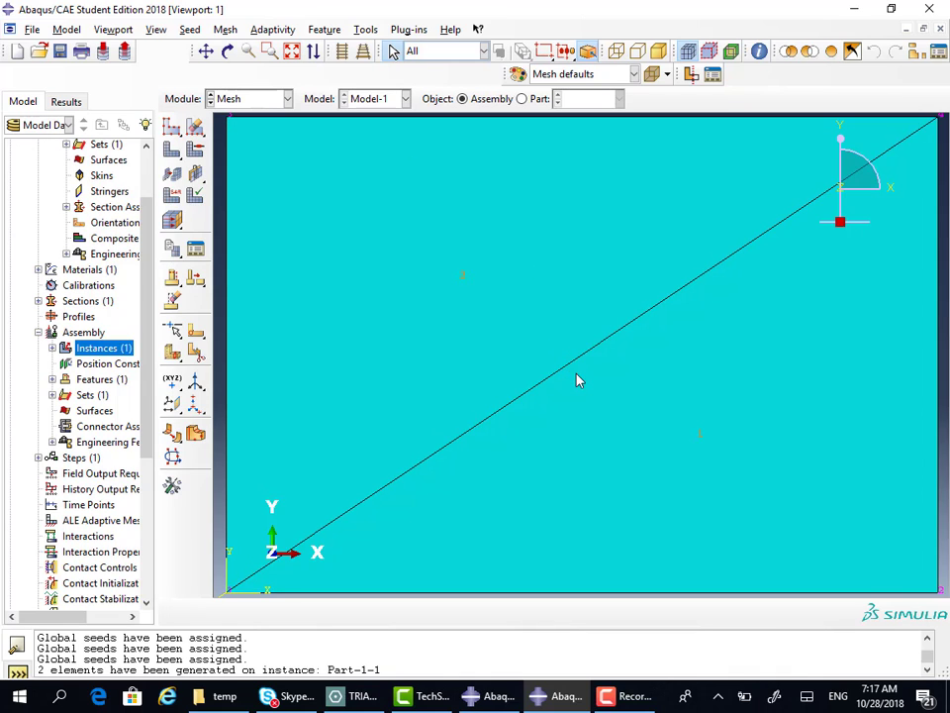
scroll(578, 386, down, 1)
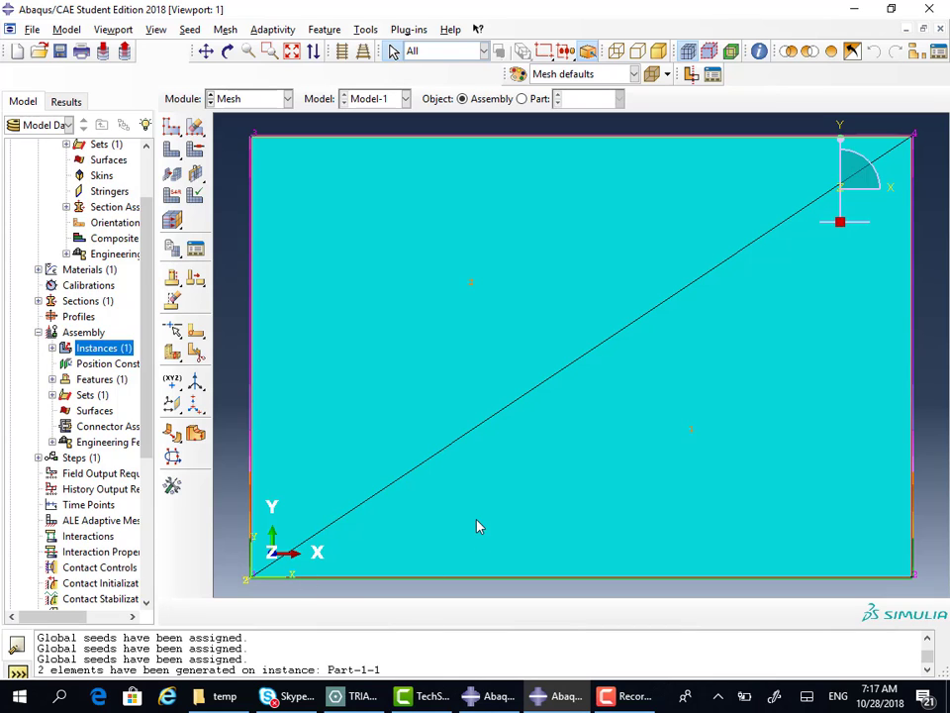
scroll(270, 407, down, 1)
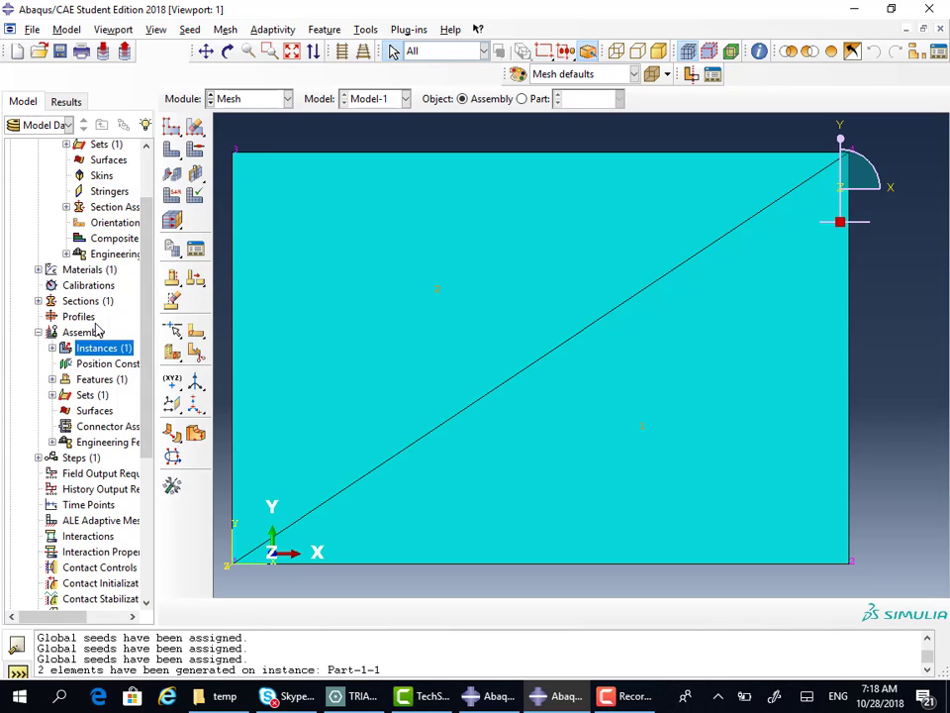
- Create a Static, General step after the Initial step, reviewing its incrementation and other settings and keeping the defaults with Nlgeom off
scroll(77, 249, down, 5)
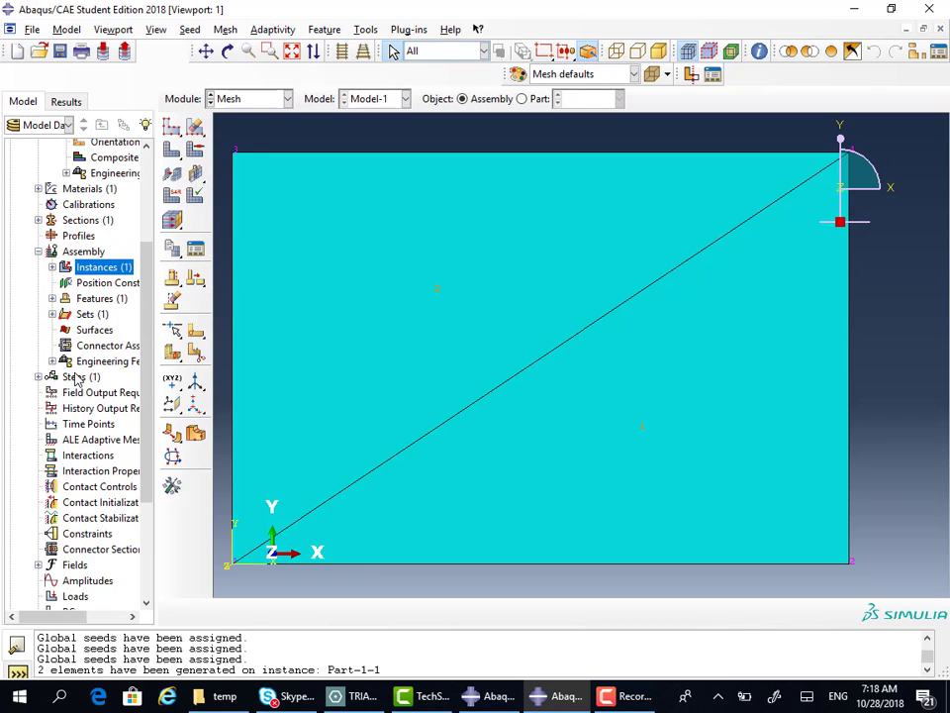
double_click(81, 376)
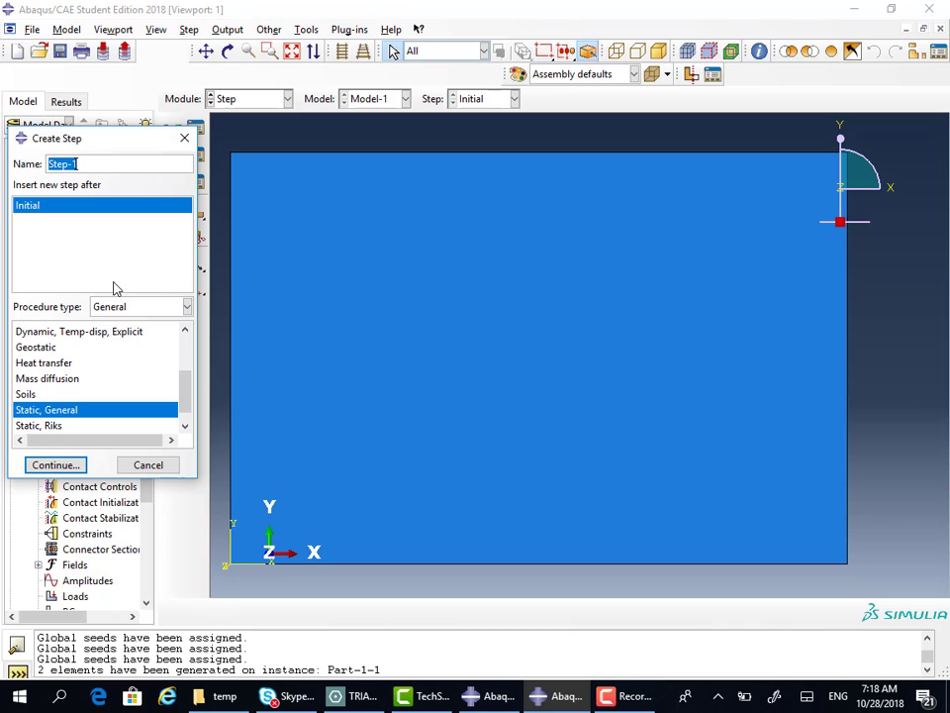
scroll(53, 378, down, 1)
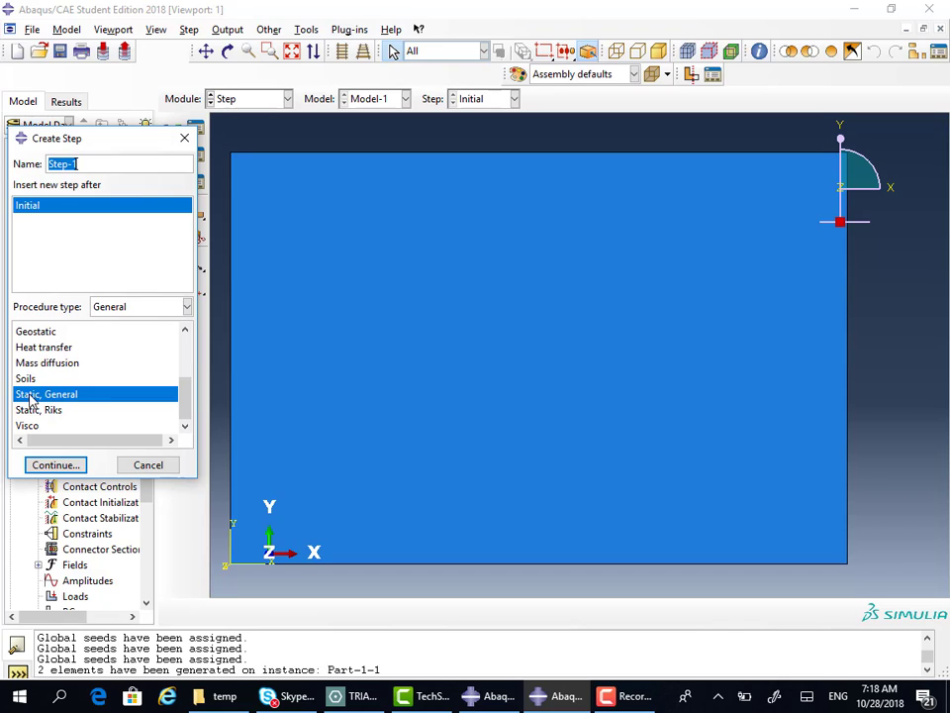
click(69, 464)
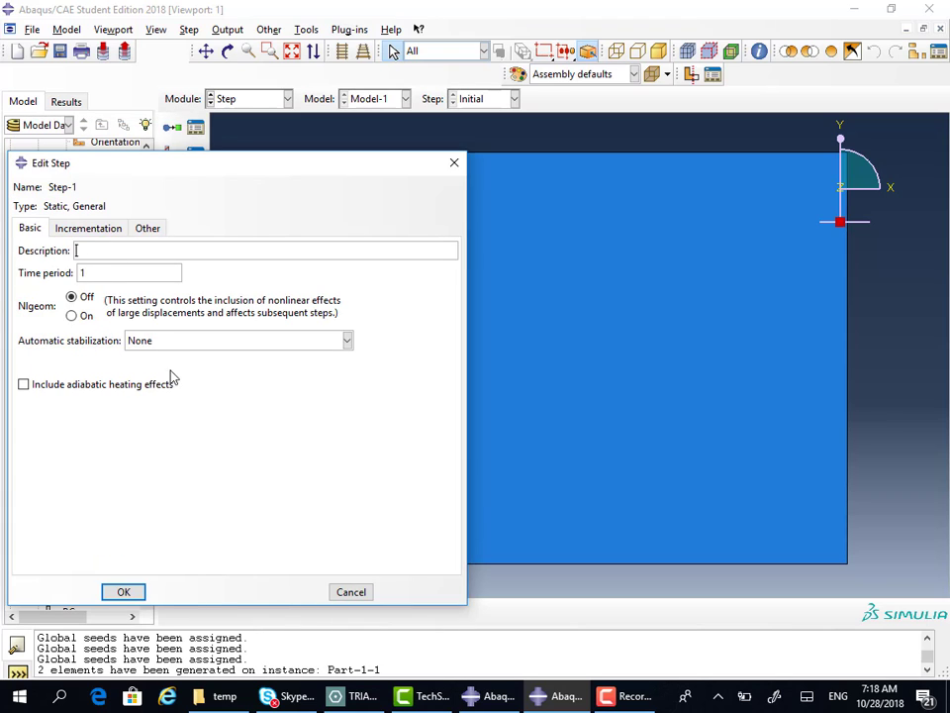
click(99, 229)
click(147, 229)
click(29, 228)
click(123, 591)
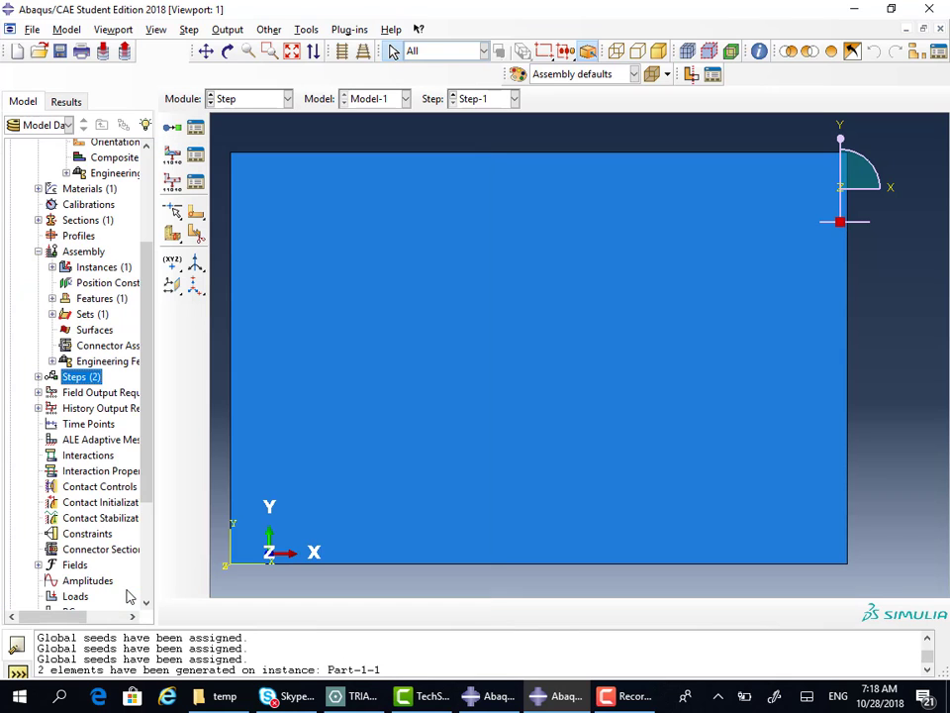
- Create a Displacement/Rotation boundary condition in the Initial step, fixing U1 and U2 at the plate's two left corner points
scroll(99, 481, down, 3)
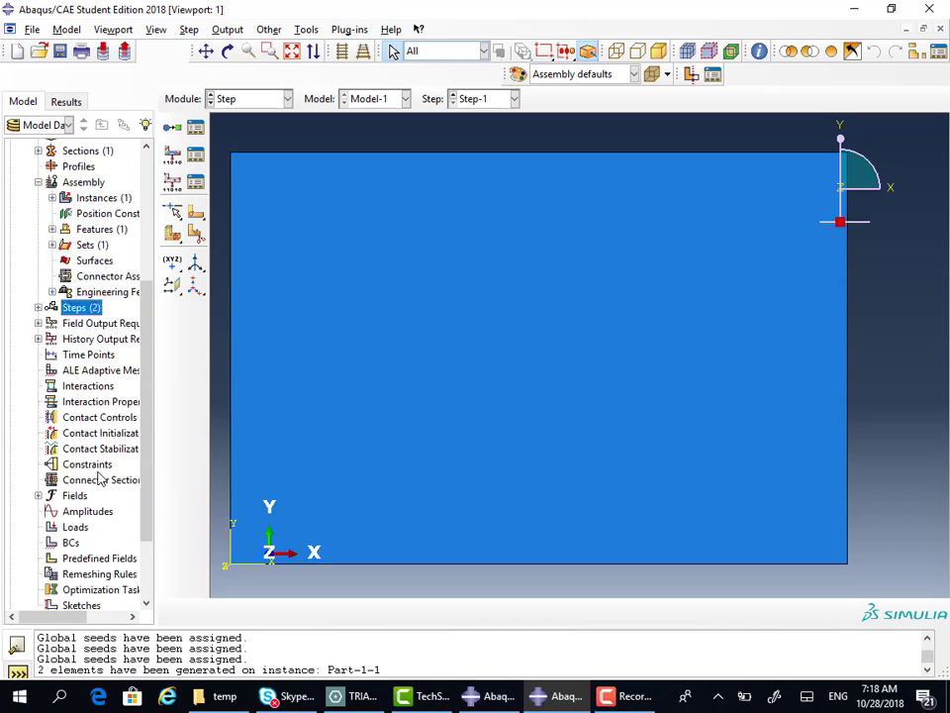
double_click(69, 462)
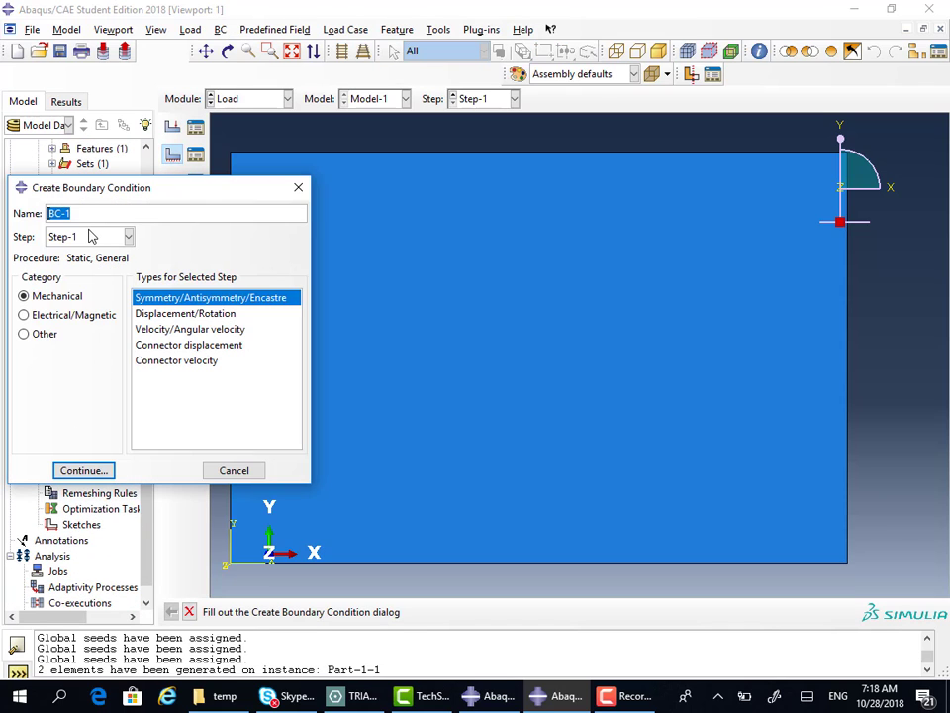
click(102, 236)
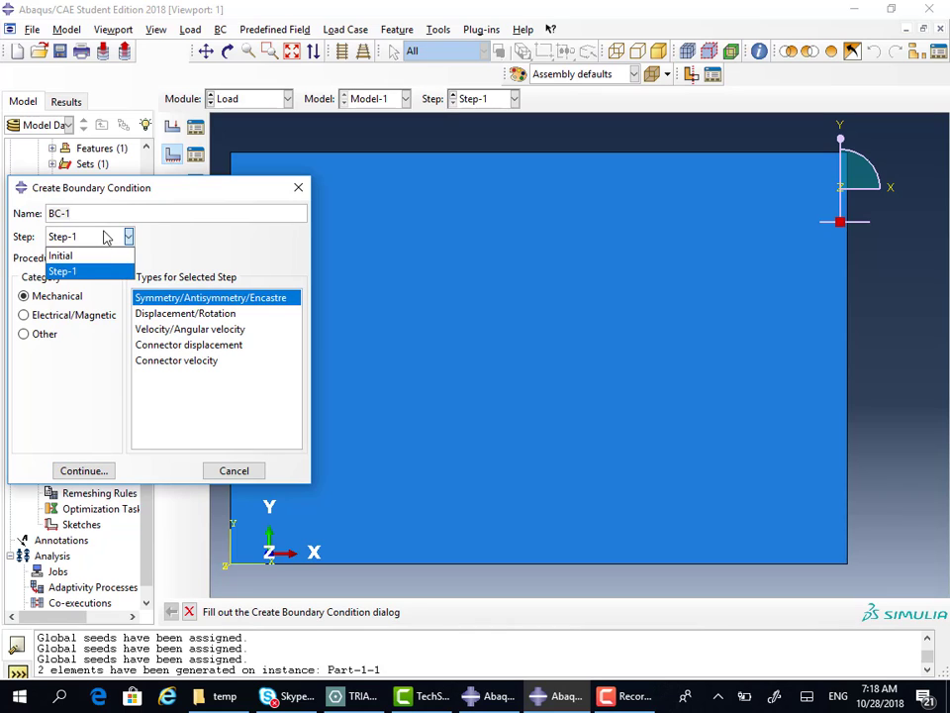
click(89, 256)
click(96, 239)
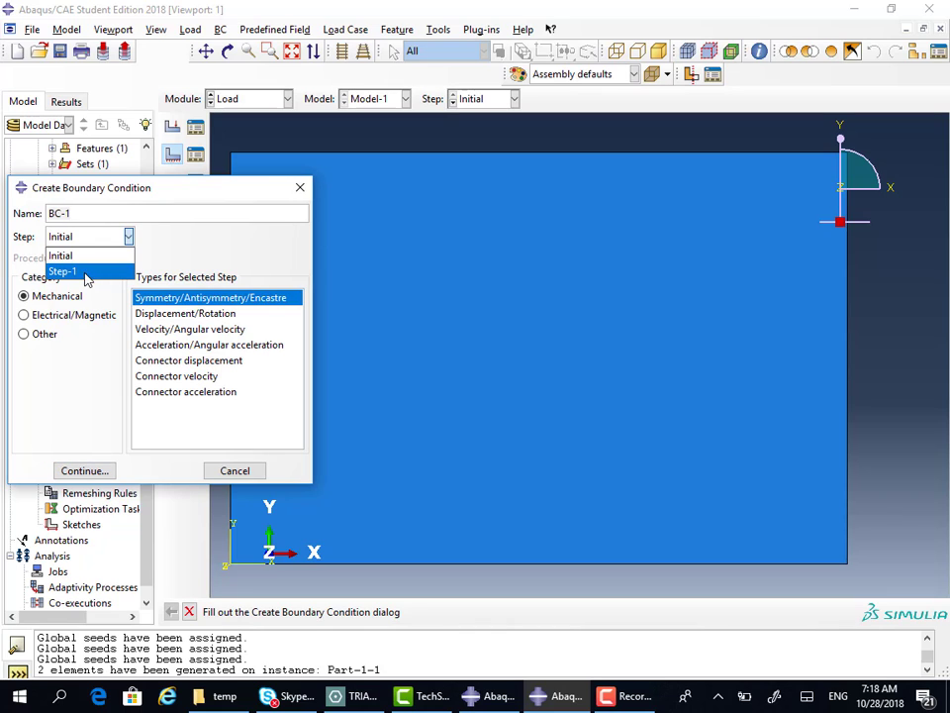
click(89, 270)
click(93, 240)
click(88, 257)
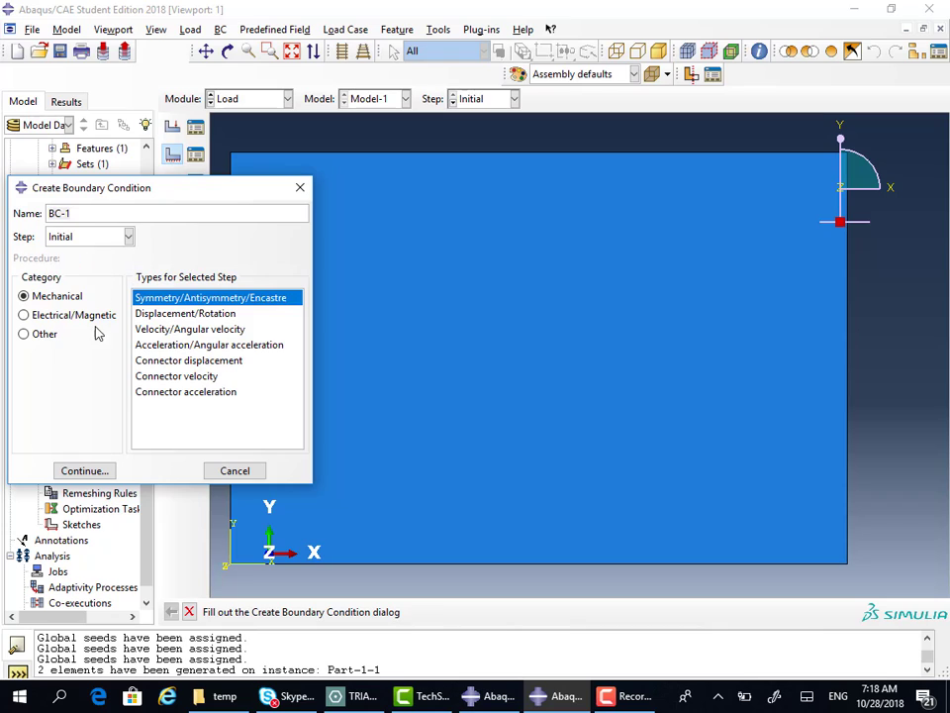
click(191, 313)
click(85, 471)
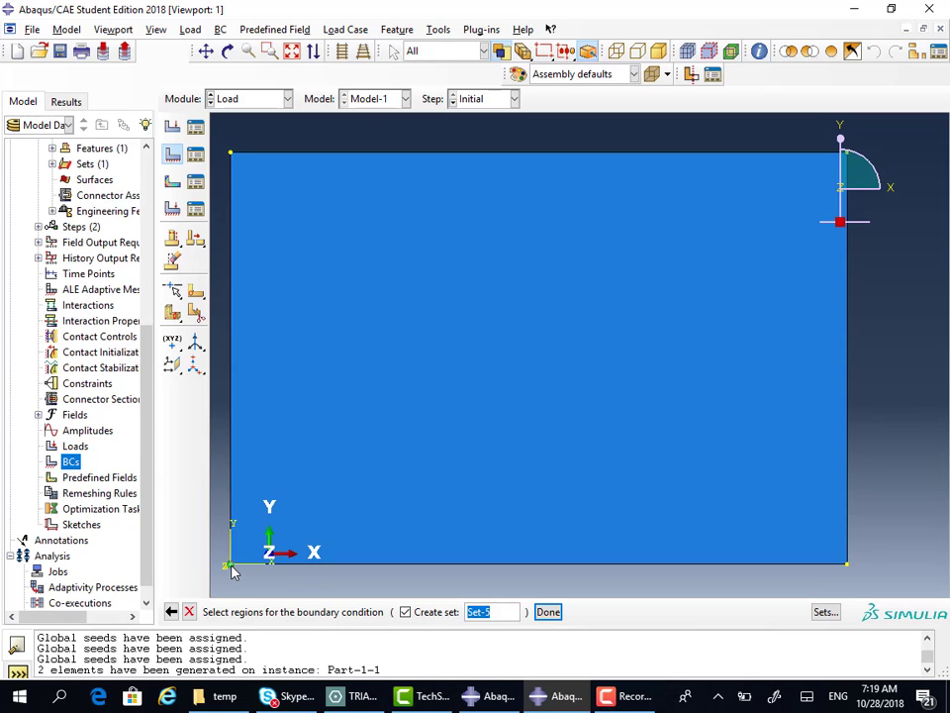
click(231, 154)
click(547, 612)
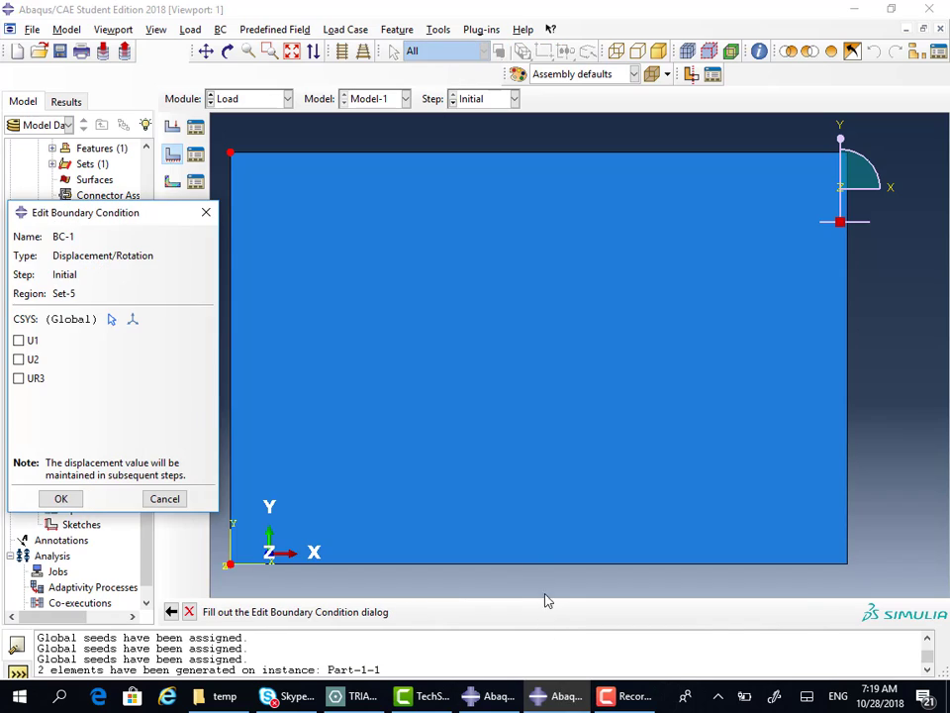
click(19, 340)
click(20, 361)
click(64, 497)
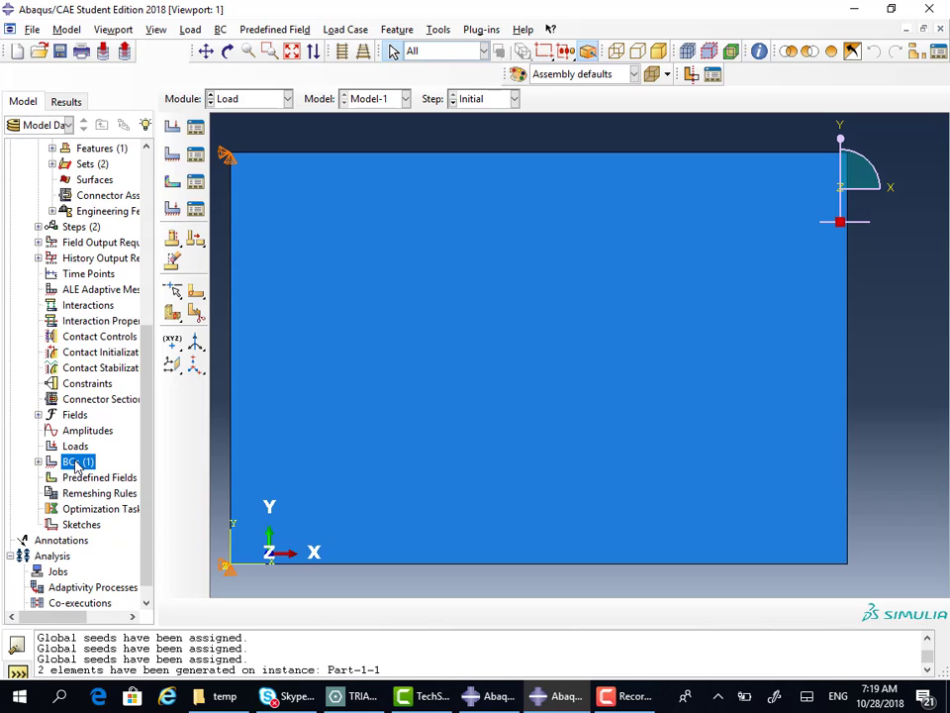
- Review the settings of boundary condition BC-1 on the two left corners and delete it
click(37, 462)
click(70, 477)
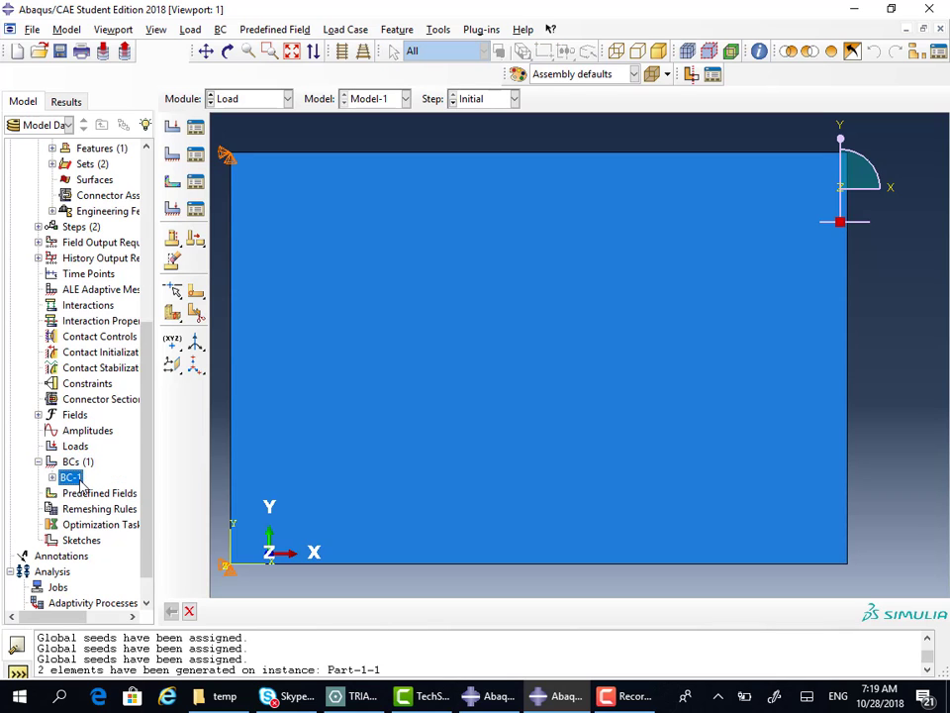
right_click(78, 478)
click(111, 507)
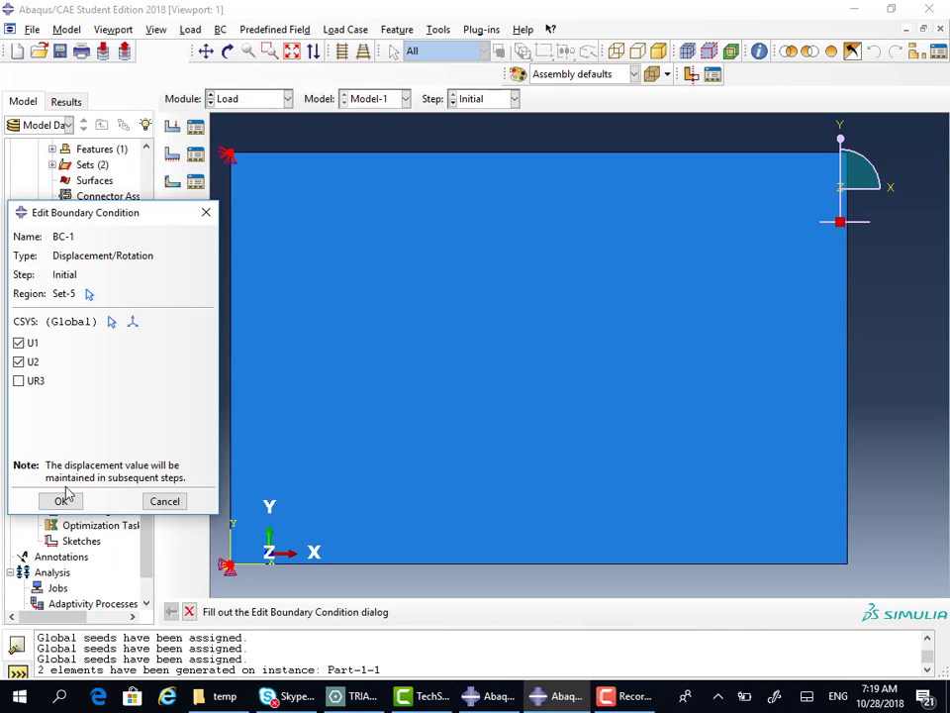
click(63, 501)
right_click(80, 481)
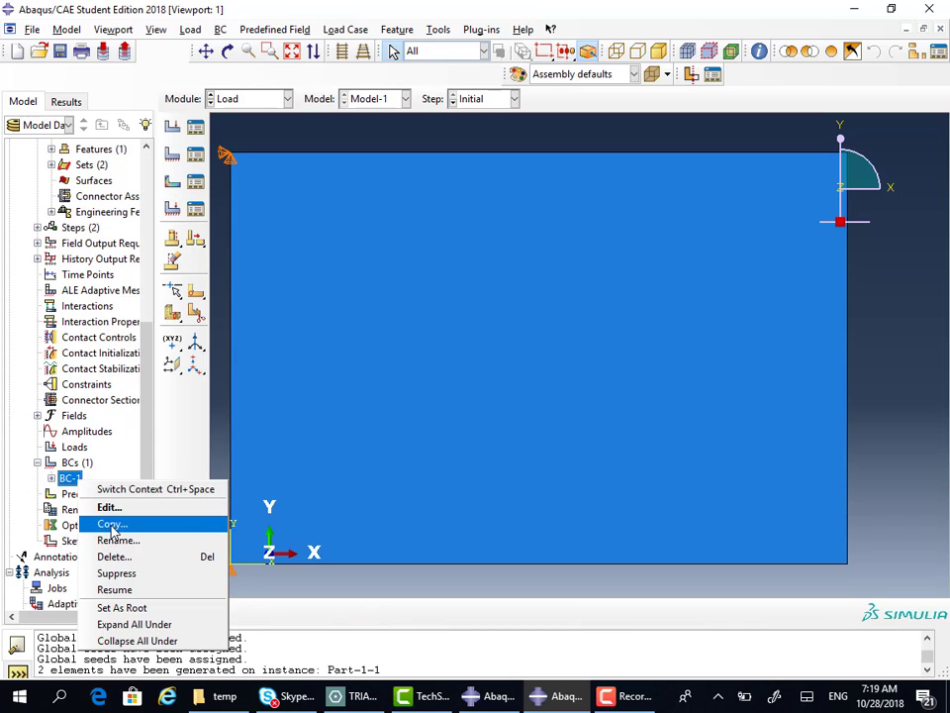
click(119, 557)
click(441, 366)
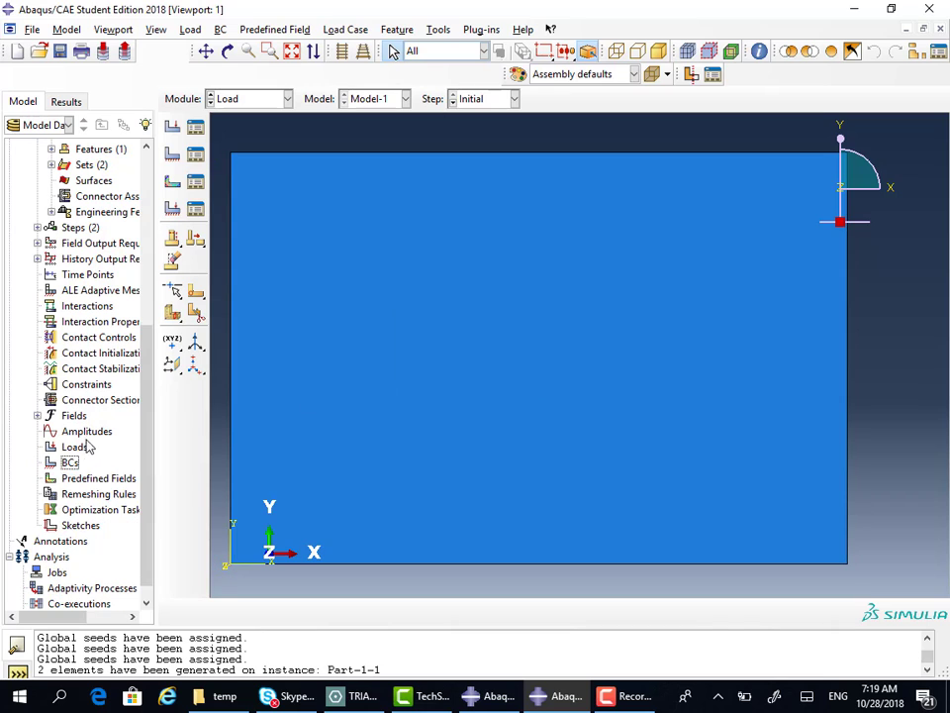
- Create a Displacement/Rotation boundary condition in the Initial step that fixes U1 and U2 along the plate's left edge
double_click(70, 462)
click(107, 472)
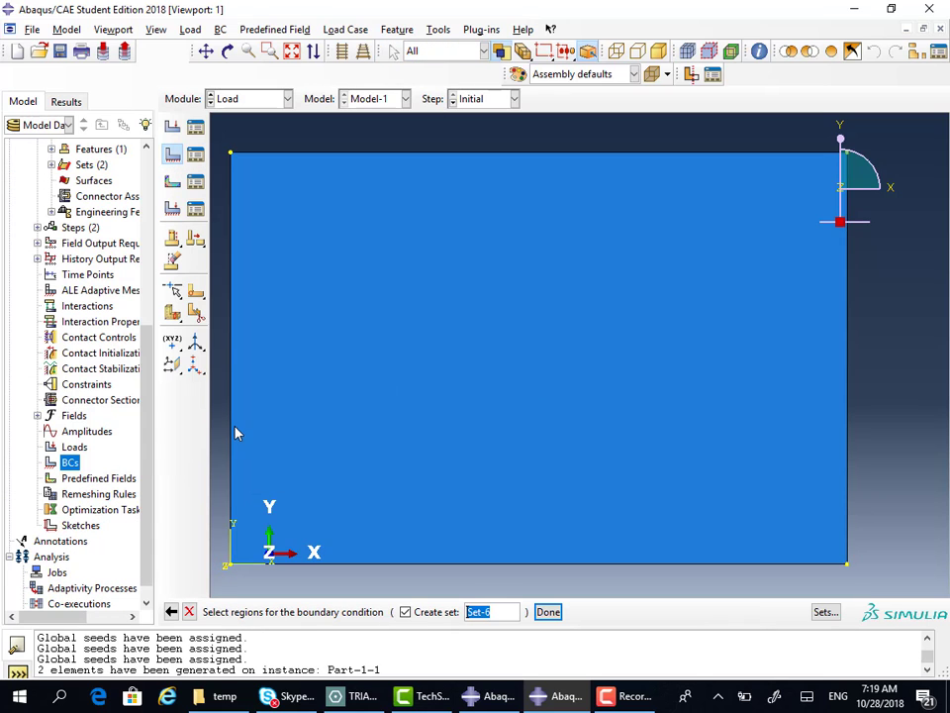
click(232, 430)
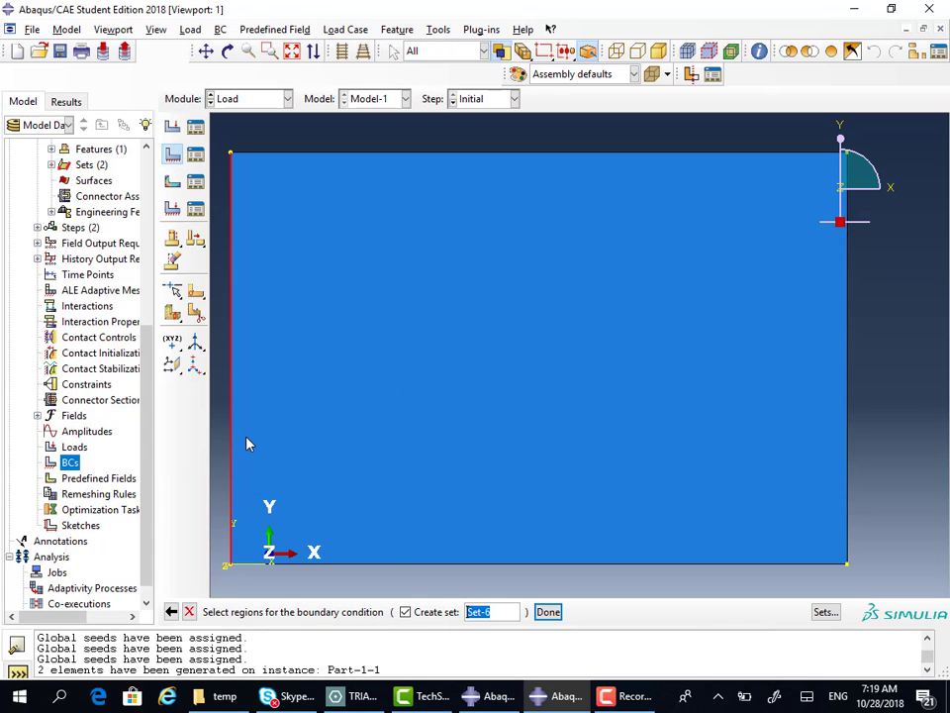
click(547, 611)
click(19, 340)
click(19, 358)
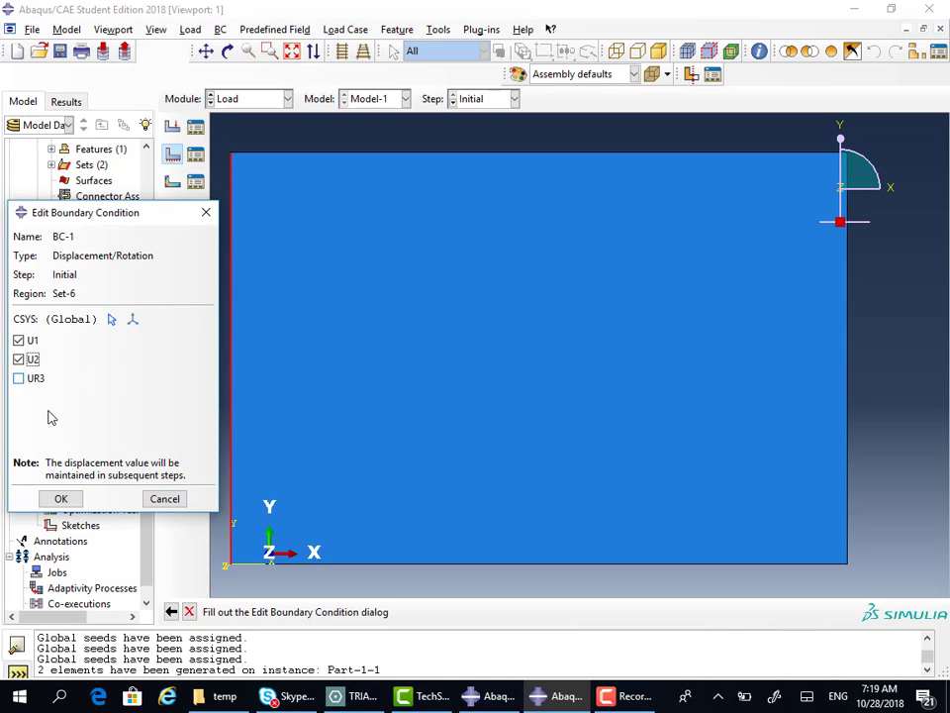
click(61, 500)
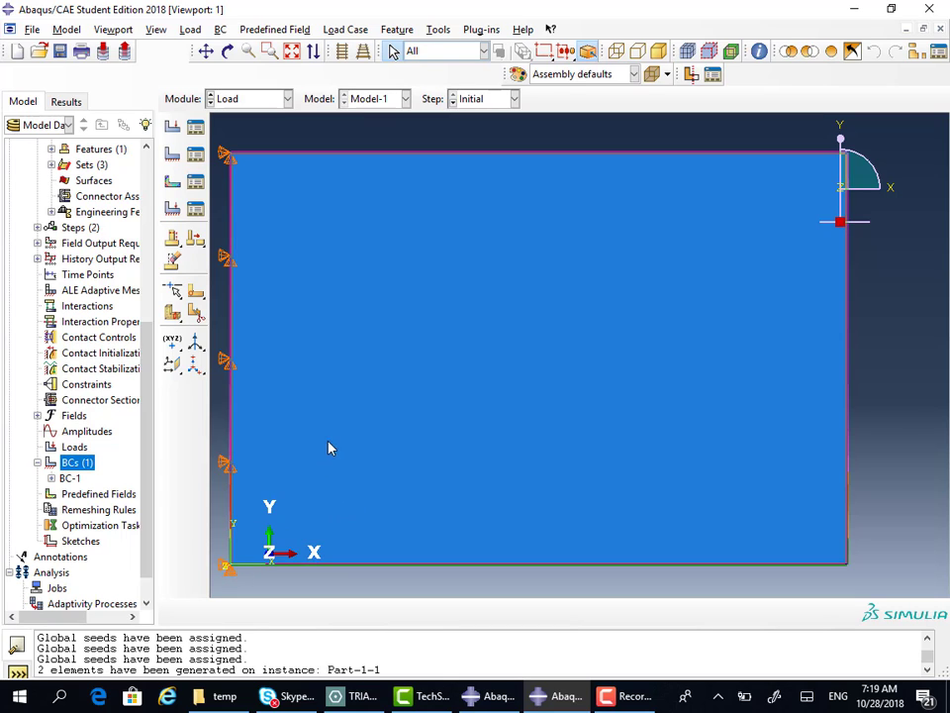
- Create a concentrated force in Step-1 at the plate's upper right corner with CF2 set to -1000
scroll(329, 475, down, 2)
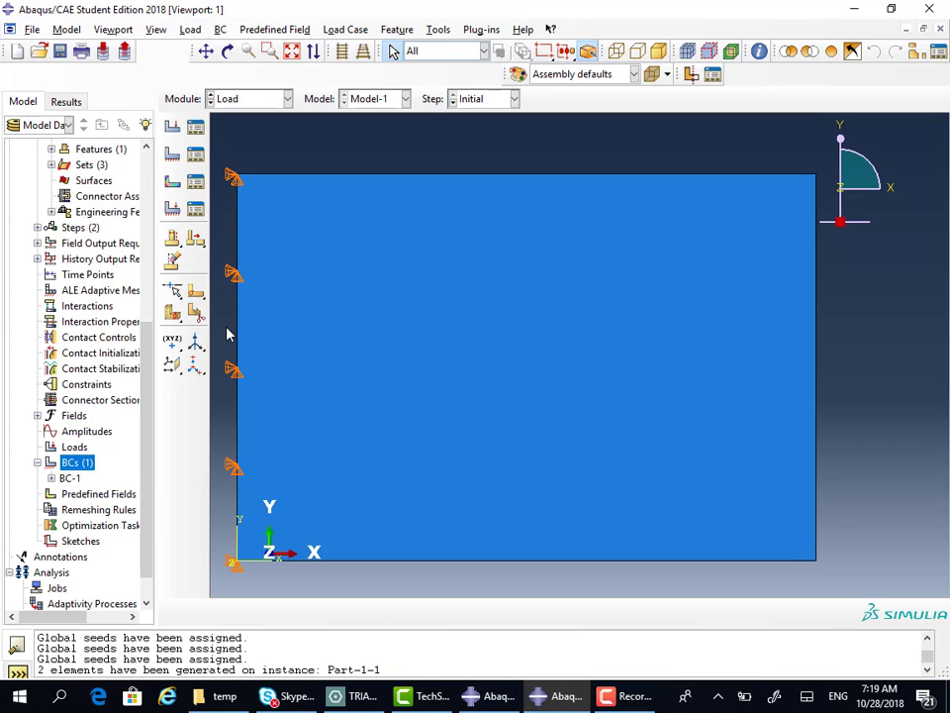
double_click(79, 447)
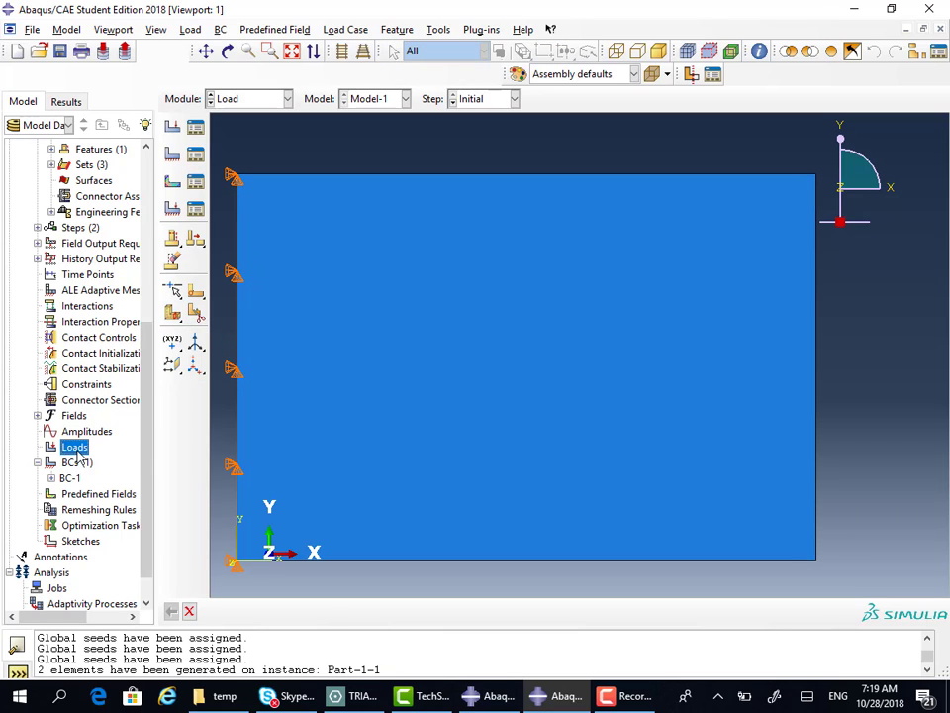
click(113, 289)
click(91, 321)
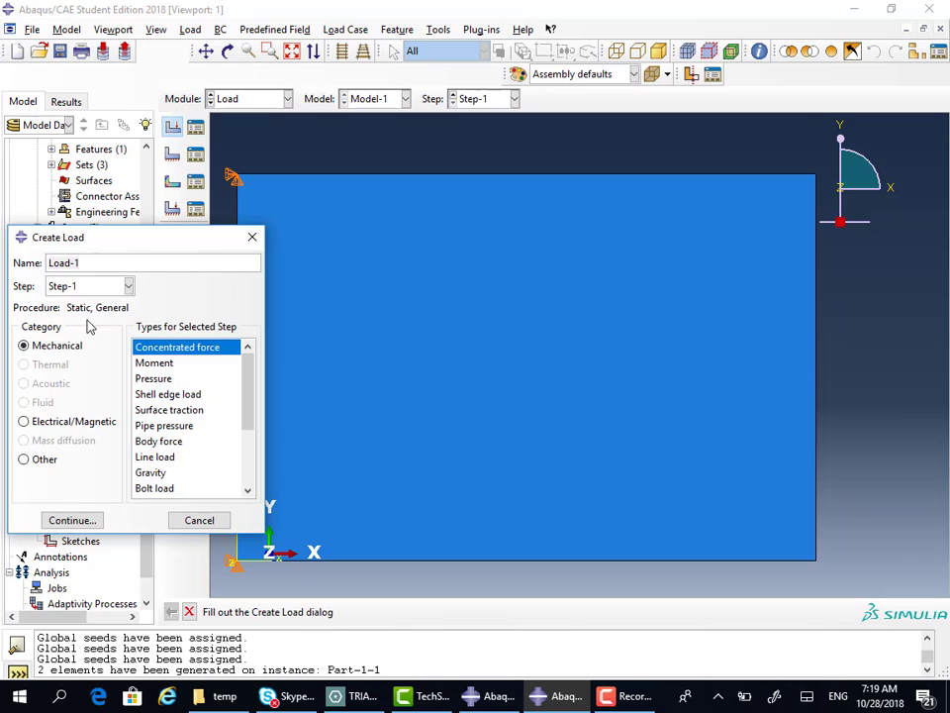
click(79, 528)
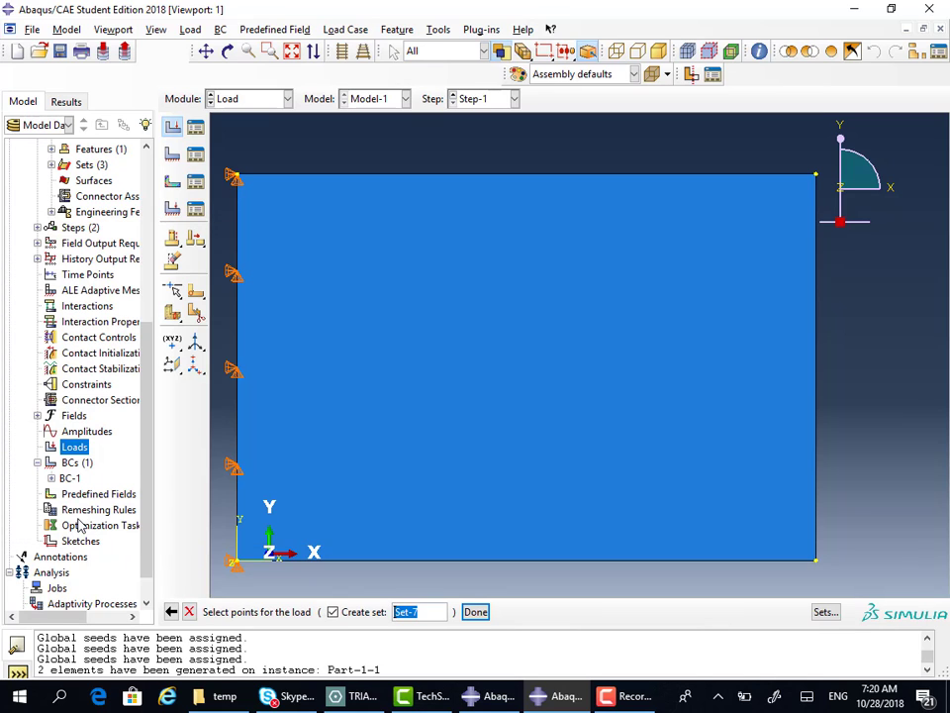
click(816, 176)
click(475, 611)
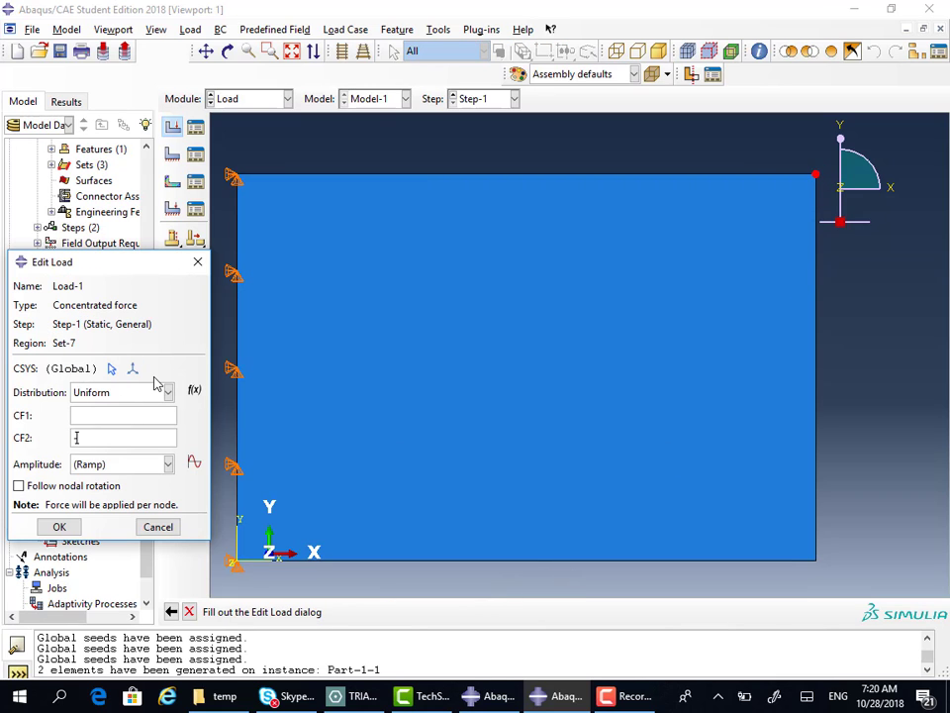
text(1000)
click(59, 527)
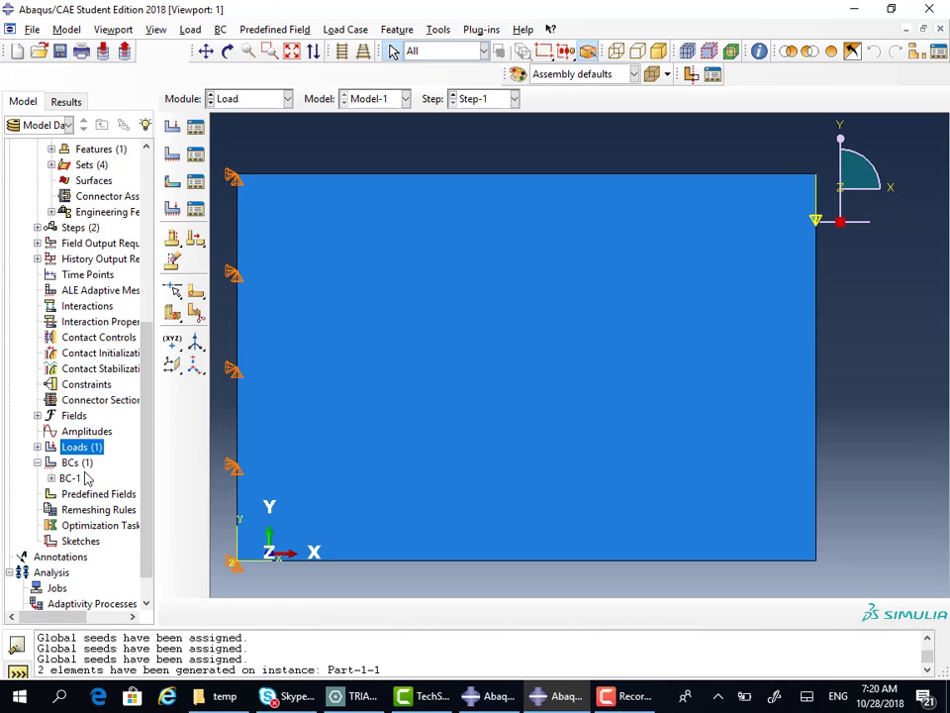
- Create a uniform pressure load in Step-1 on the plate's top edge with a magnitude of 300
click(38, 447)
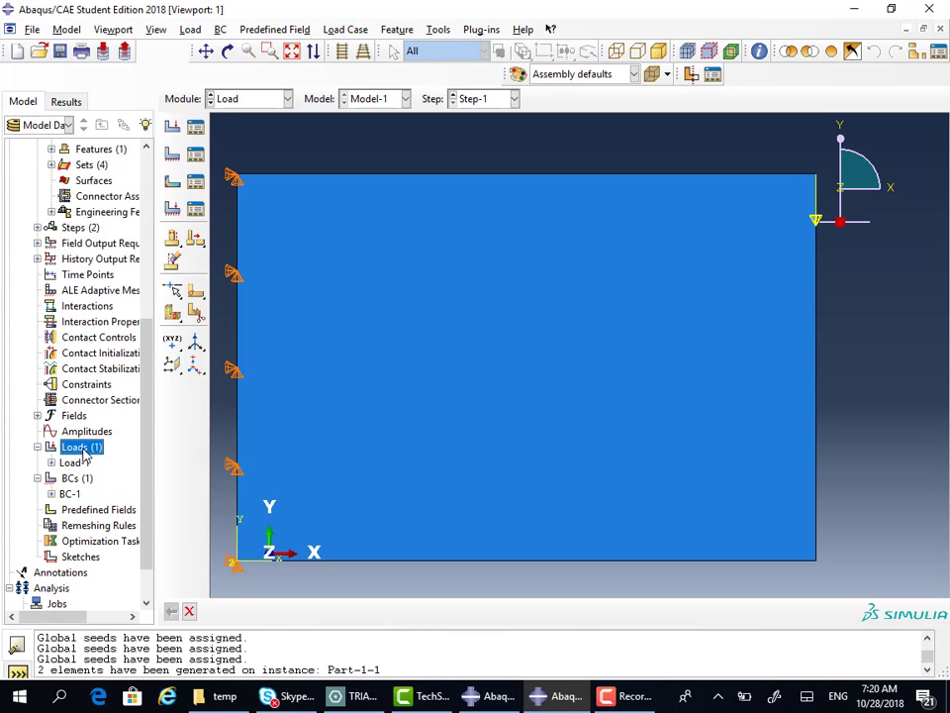
double_click(84, 451)
double_click(164, 388)
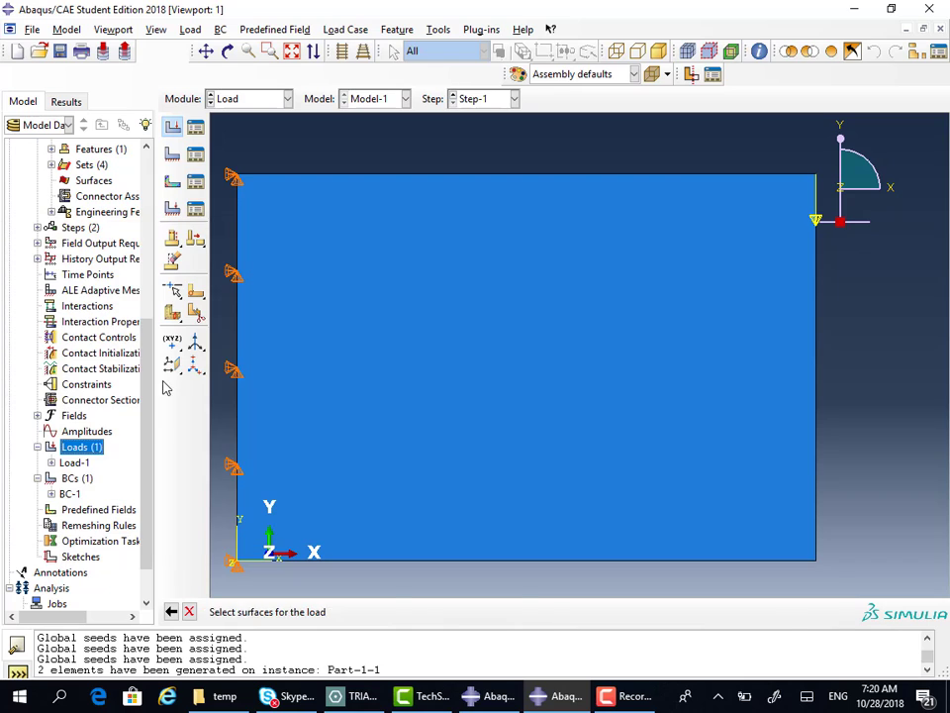
click(416, 177)
click(582, 611)
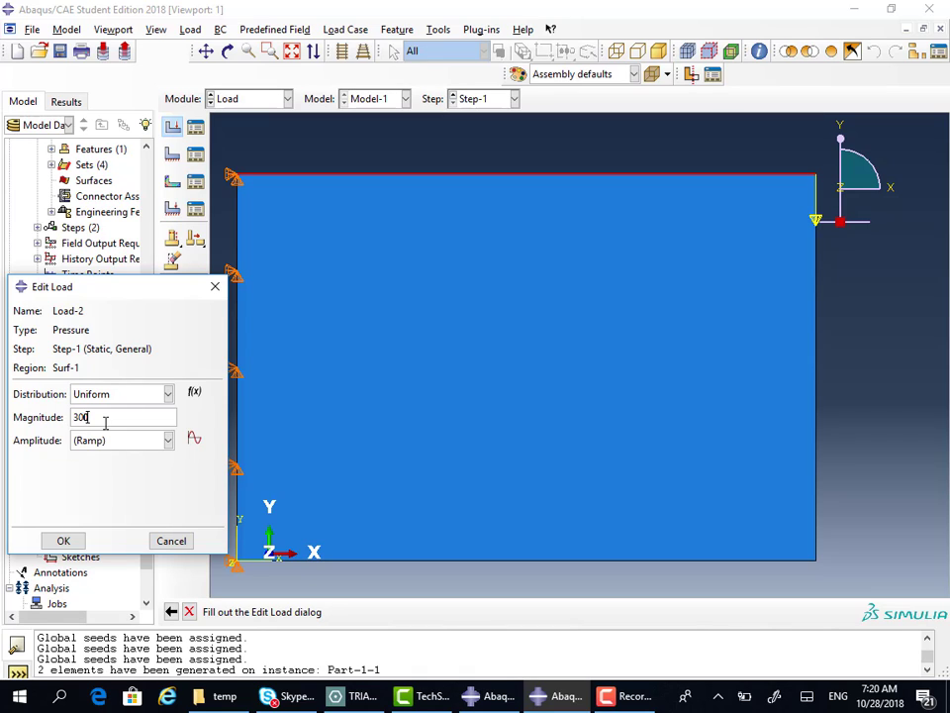
click(62, 542)
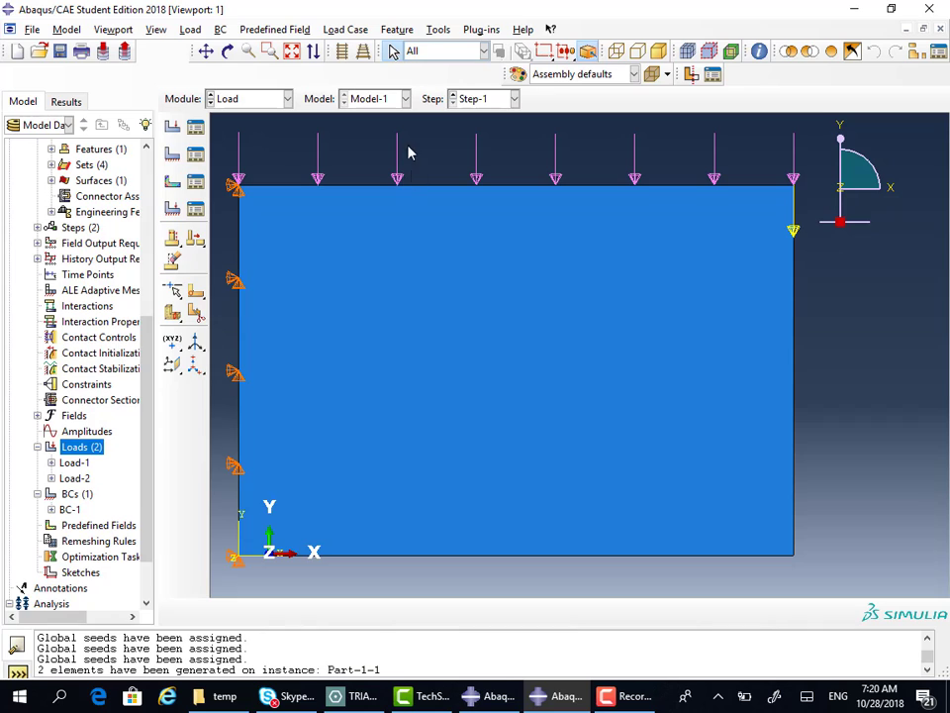
- Try a magnitude of -300 for the top edge's pressure load, and set it back to 300
double_click(74, 478)
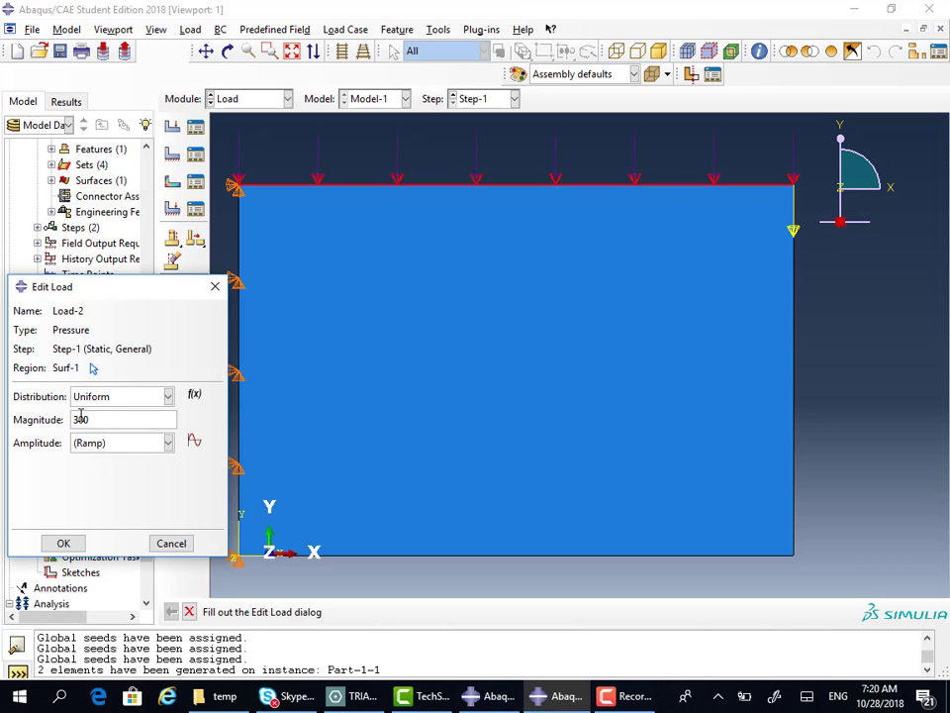
text(-)
click(64, 542)
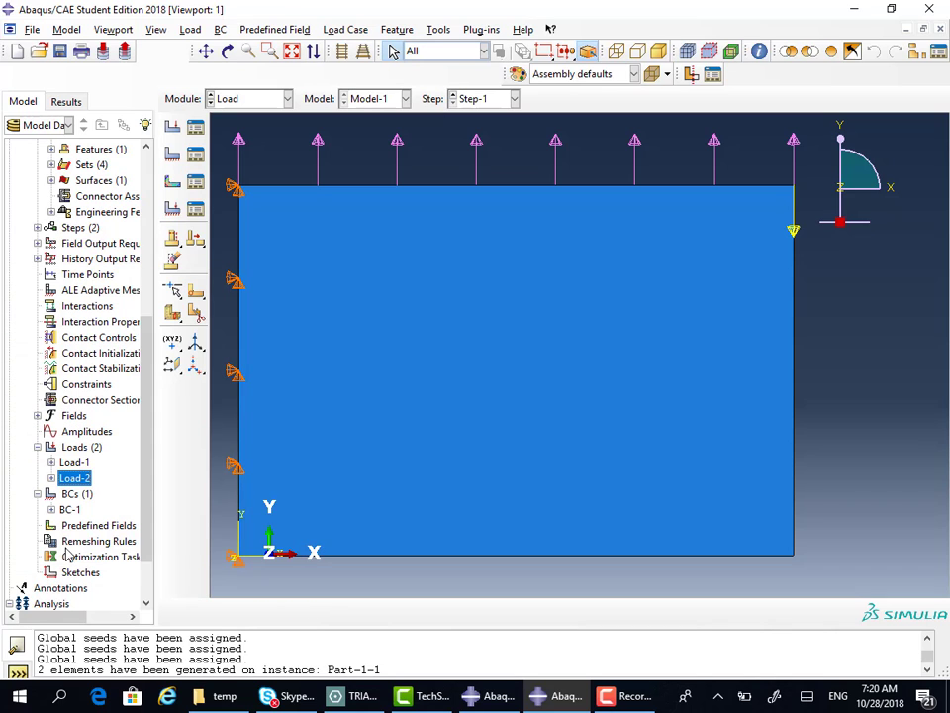
double_click(75, 478)
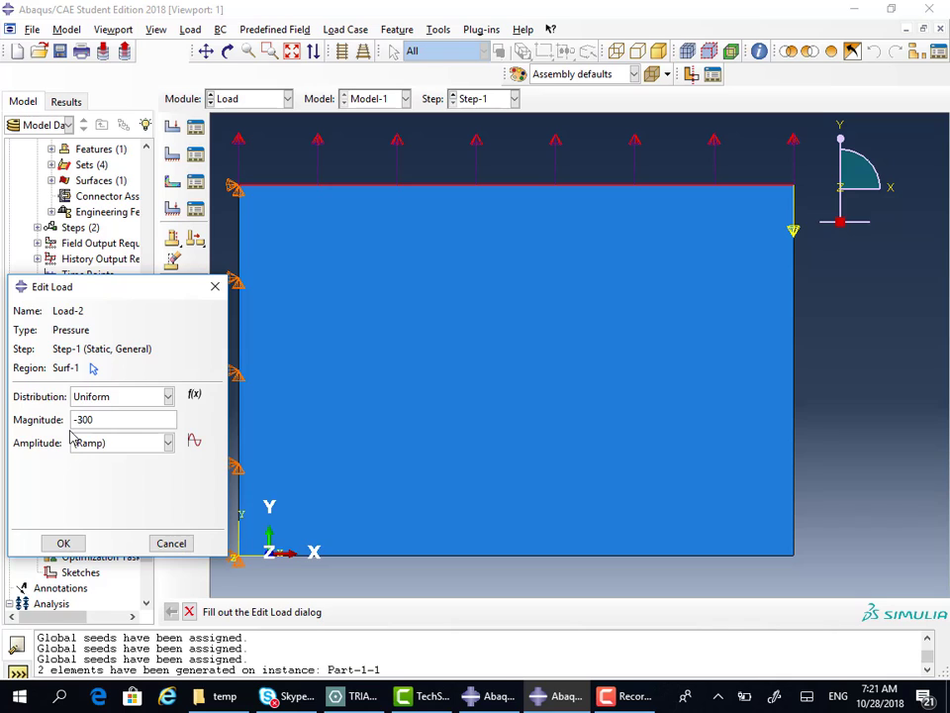
click(63, 545)
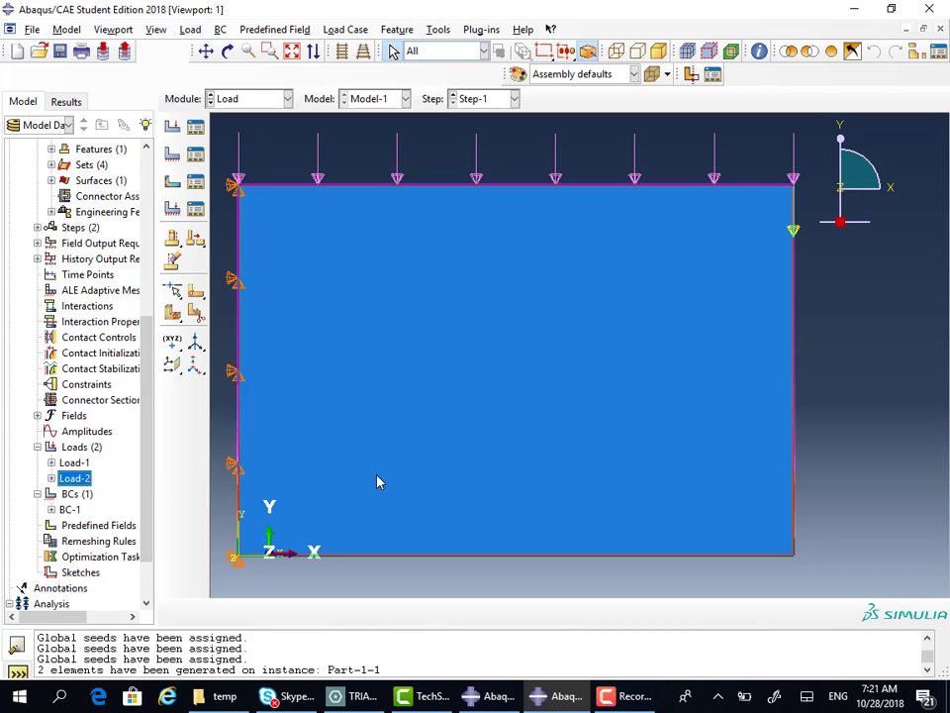
- Switch to TRIANGLE_EXAMPLE.pdf in Drawboard PDF, check the plate's supports and loads, and return to Abaqus/CAE
scroll(377, 482, up, 2)
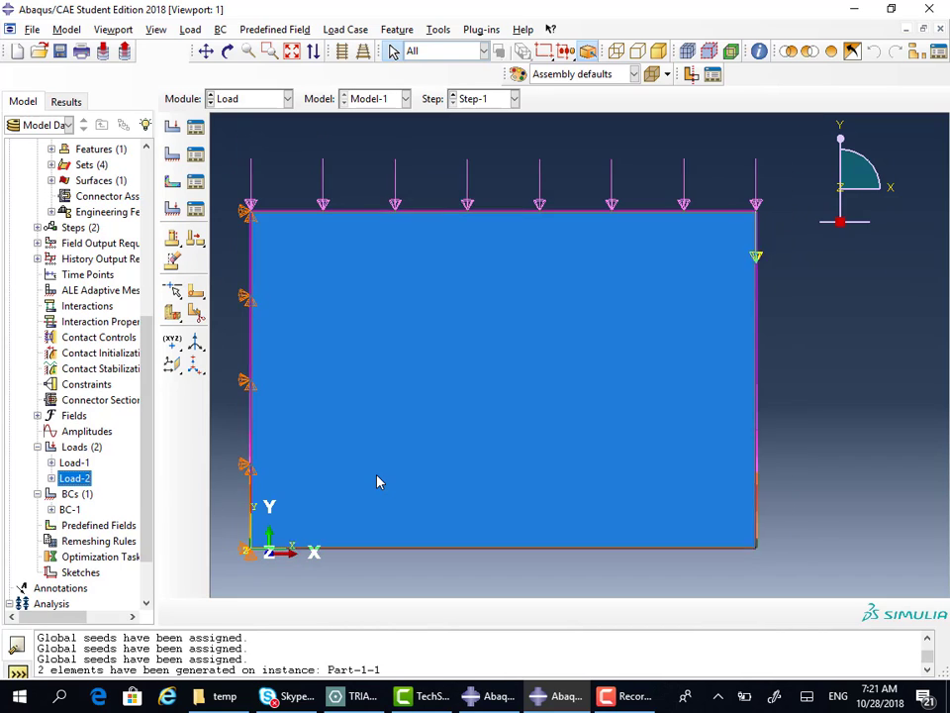
scroll(377, 482, down, 1)
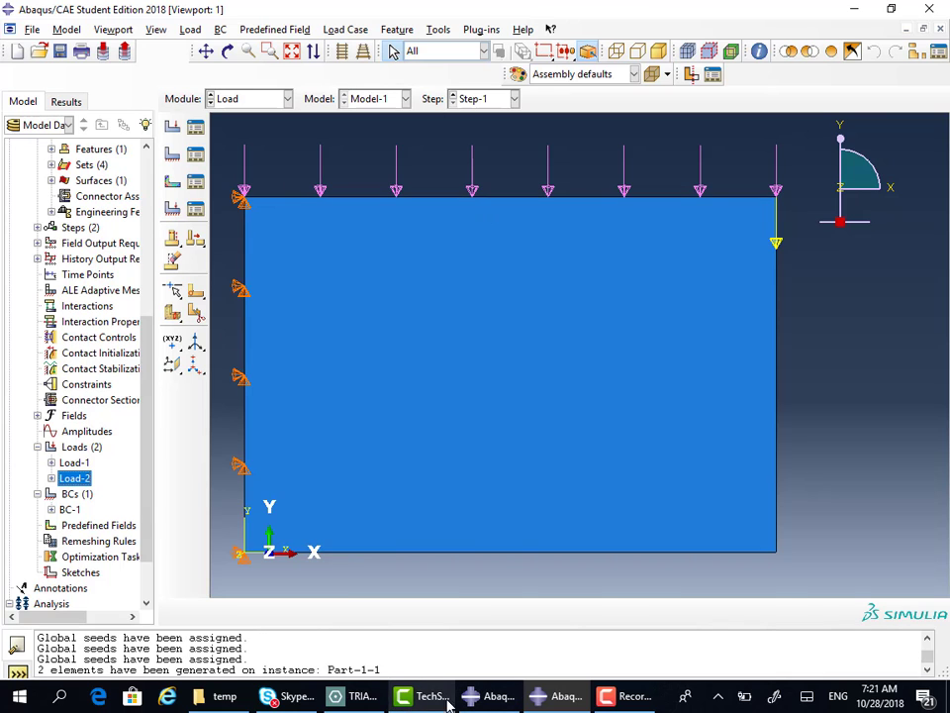
click(359, 696)
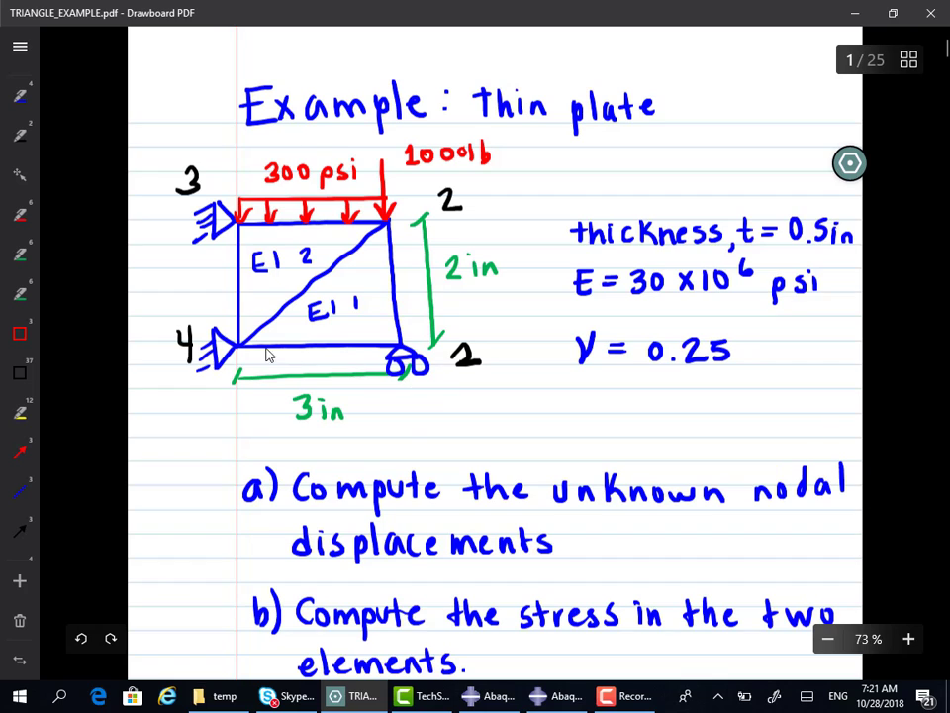
click(855, 13)
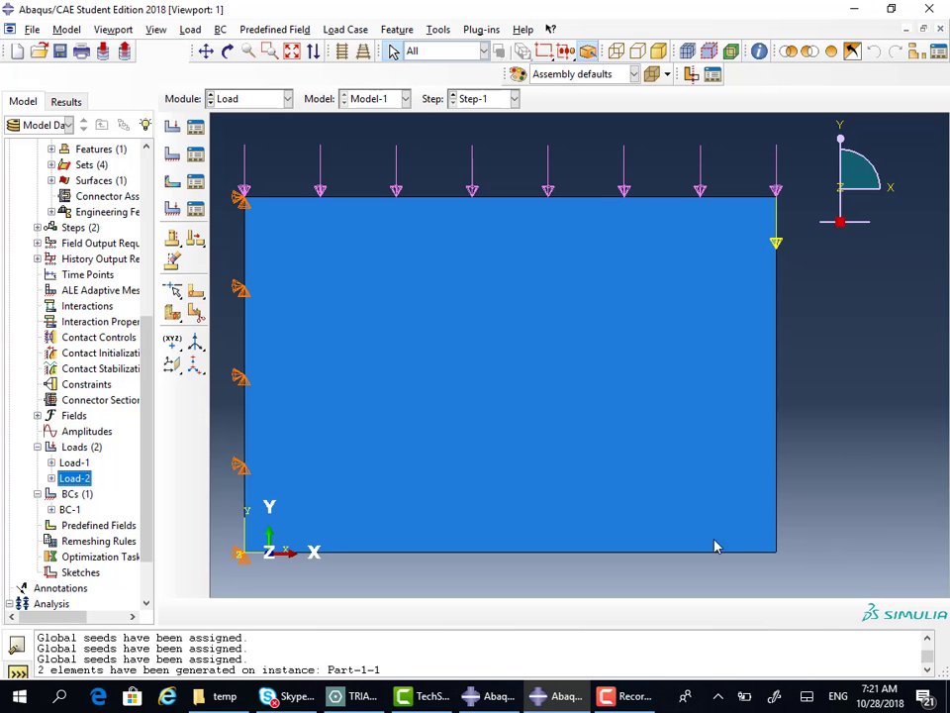
- Create a Displacement/Rotation boundary condition in Step-1 at the plate's lower right corner with U2 set to 0
double_click(78, 494)
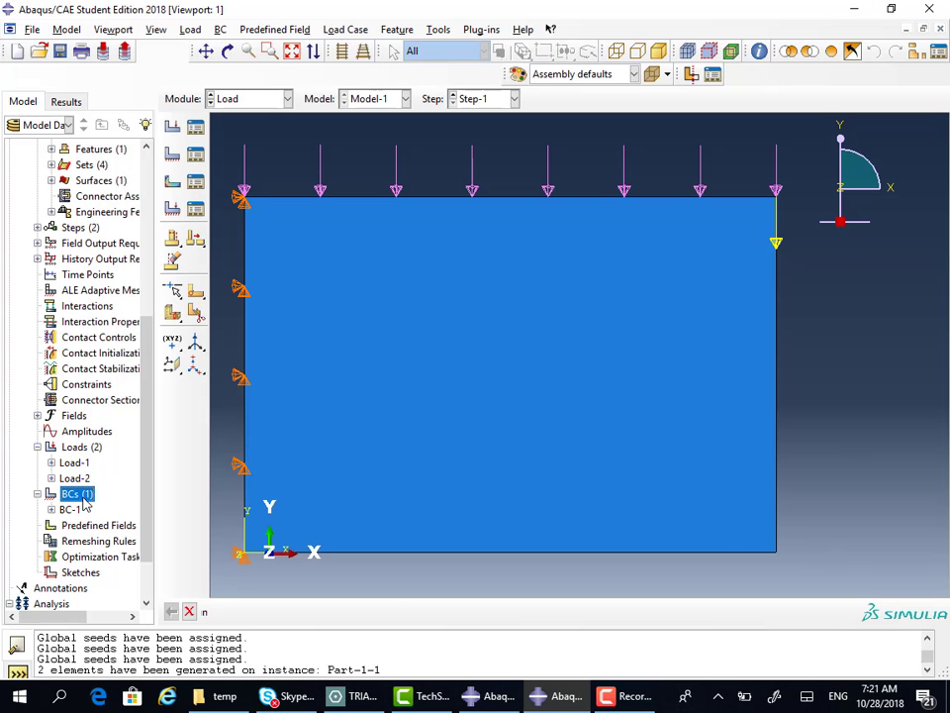
click(99, 472)
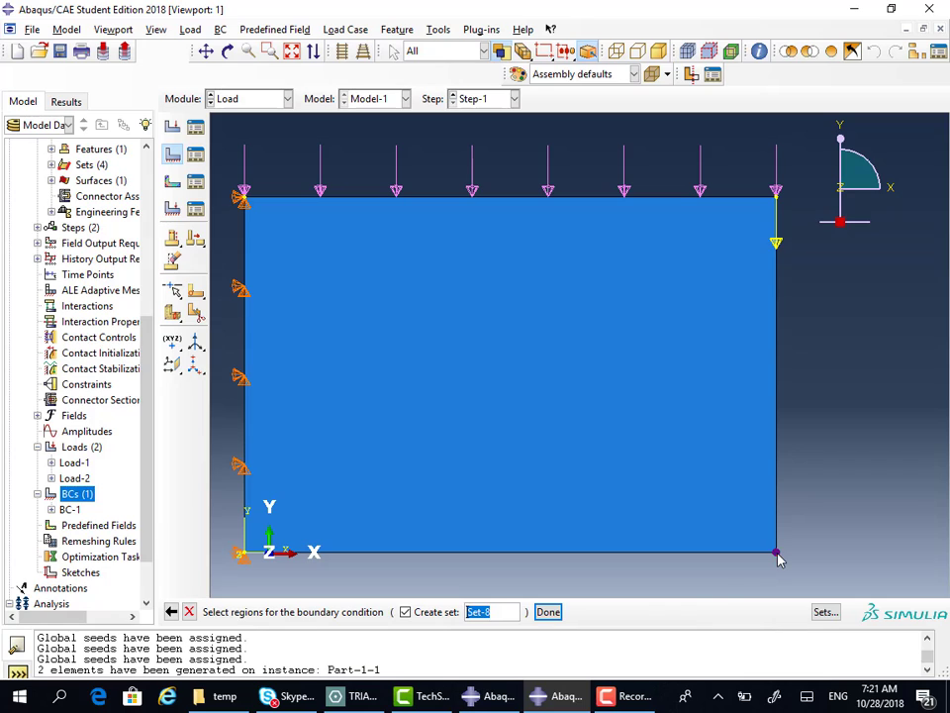
click(778, 556)
click(547, 612)
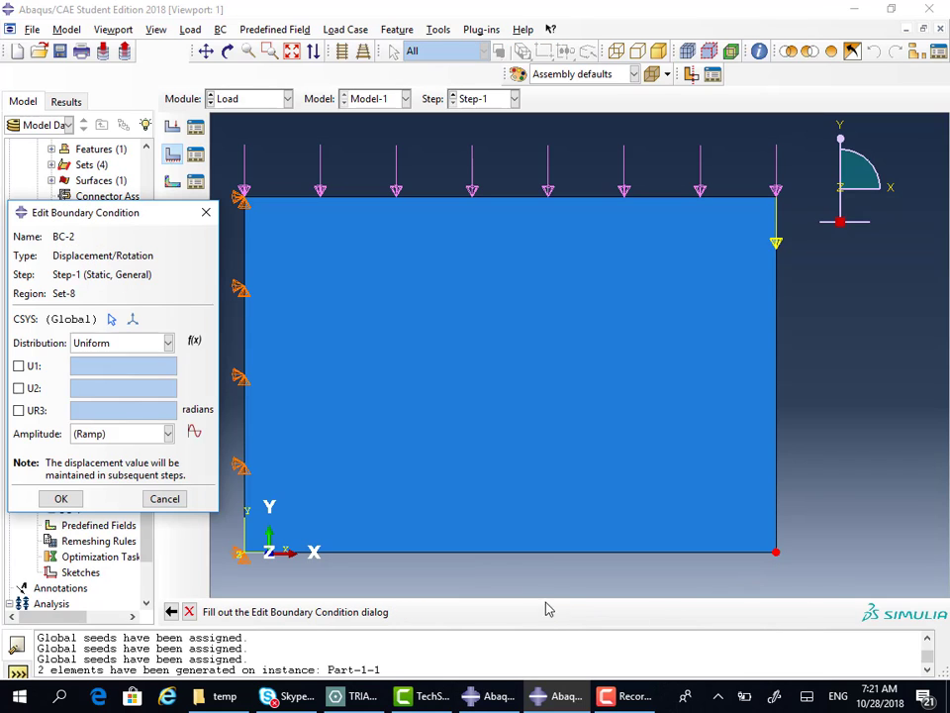
click(18, 388)
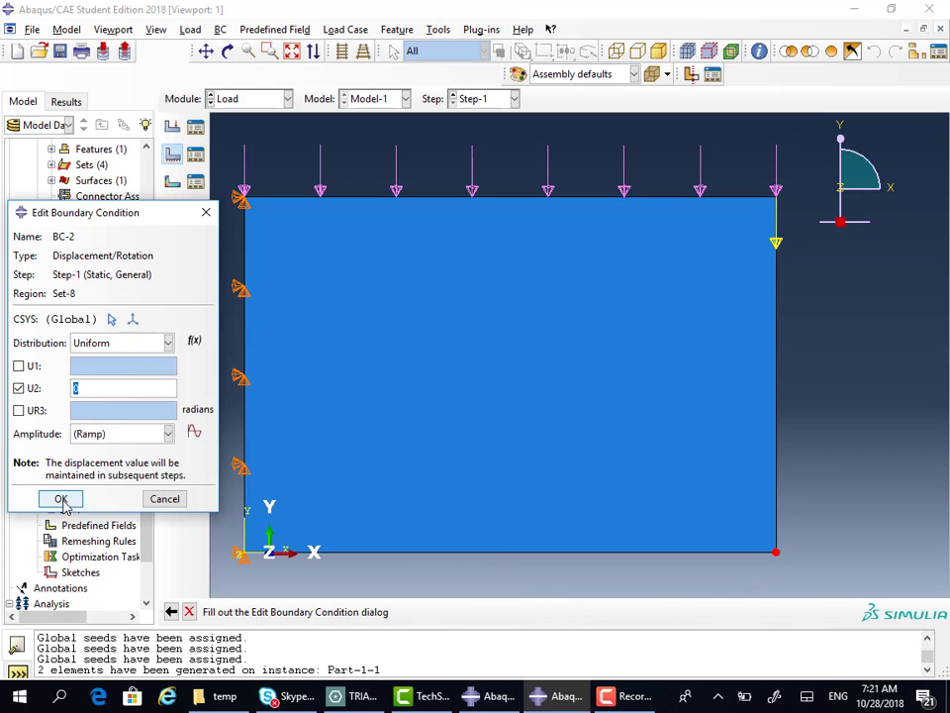
click(61, 500)
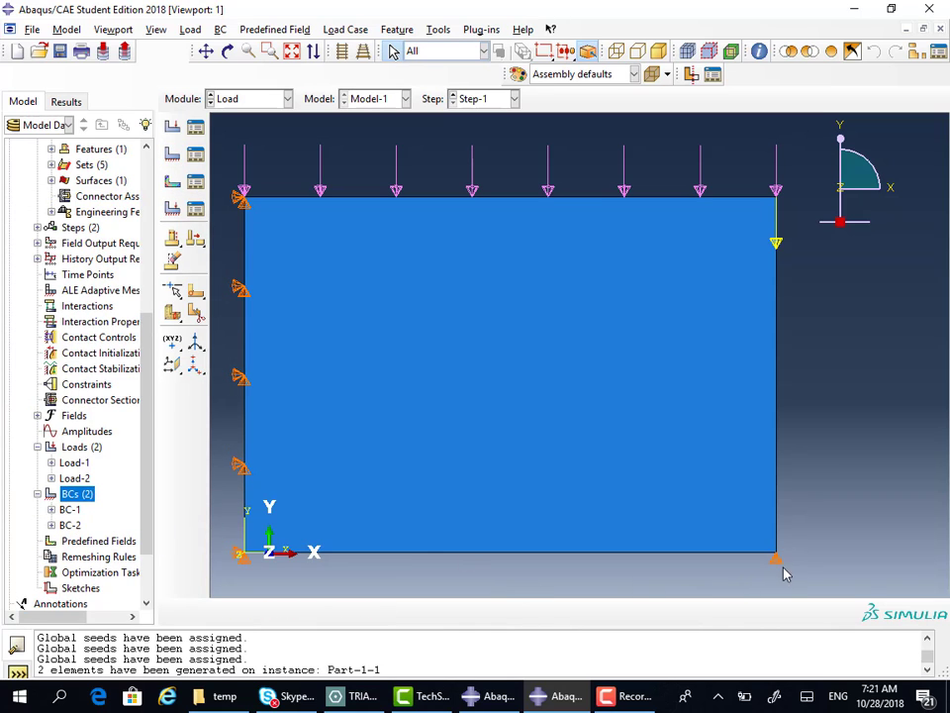
- Review the output variables requested in field output request F-Output-1, keeping the preselected defaults
scroll(85, 492, down, 2)
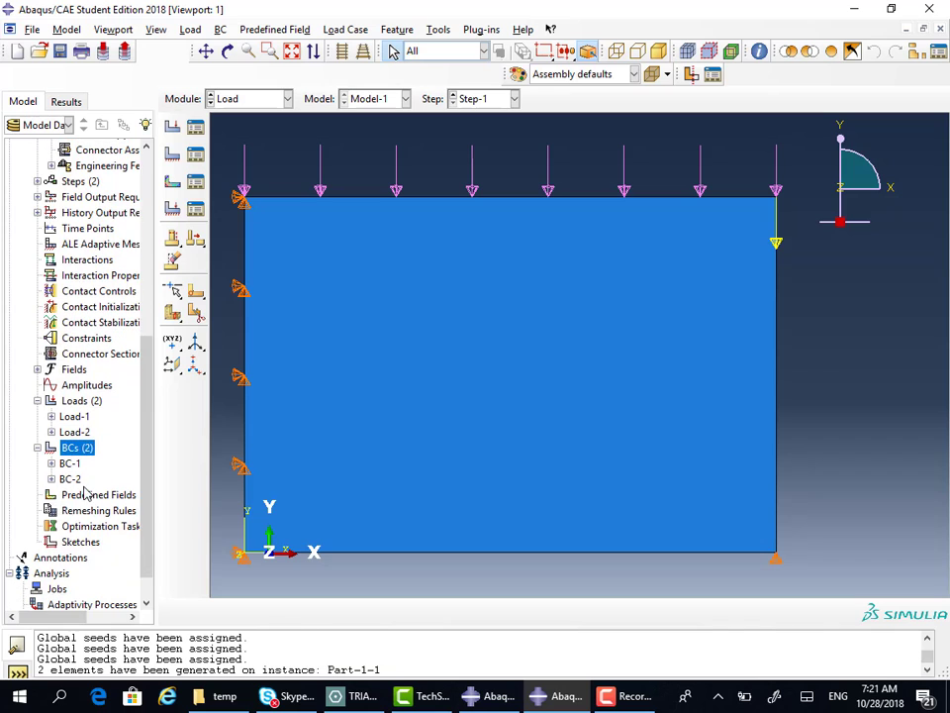
scroll(86, 492, down, 2)
scroll(93, 308, up, 4)
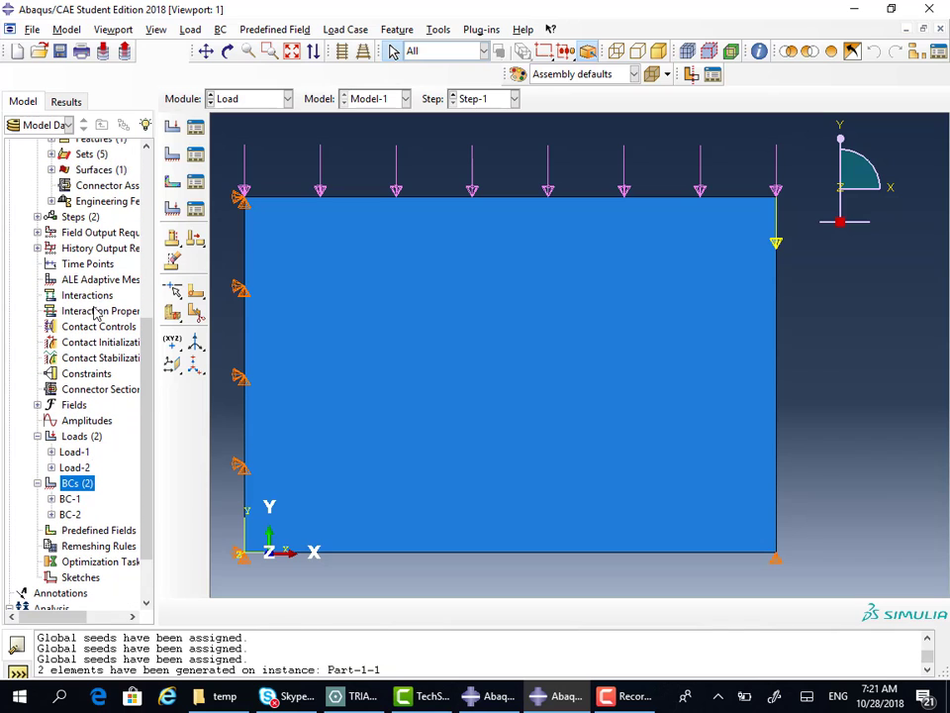
click(38, 233)
double_click(99, 249)
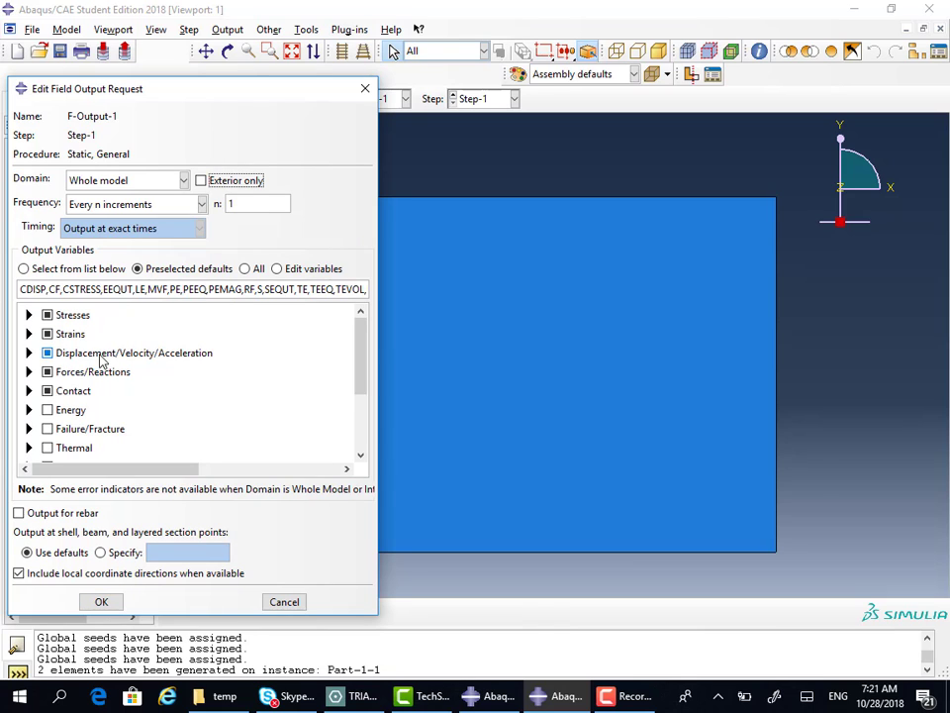
click(105, 601)
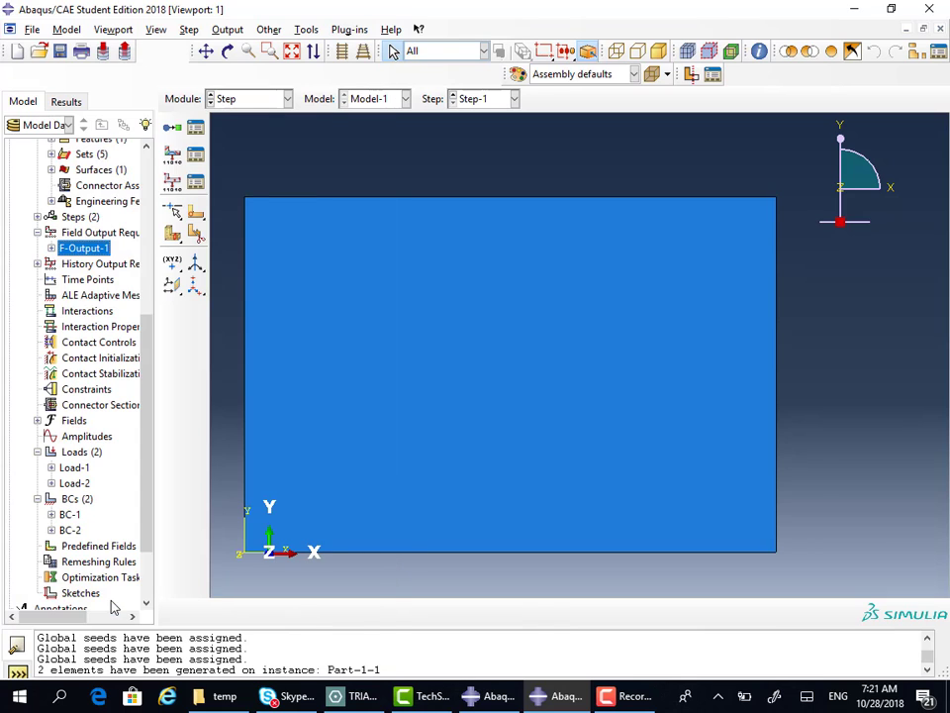
- Create a full analysis job named replicateinclassproblem for Model-1 with the default settings
scroll(87, 485, down, 3)
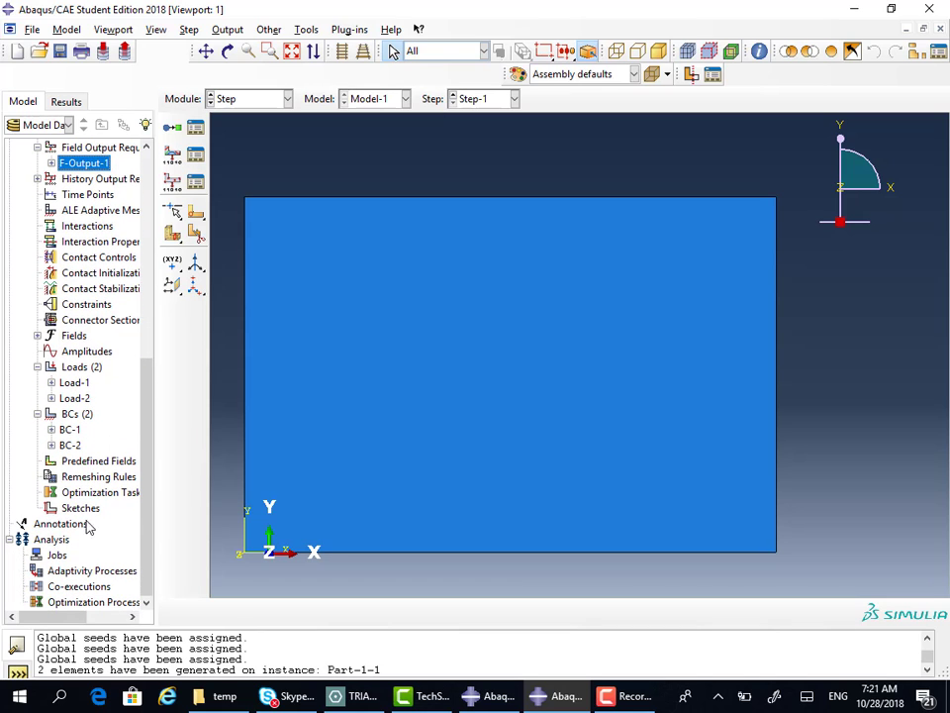
double_click(40, 557)
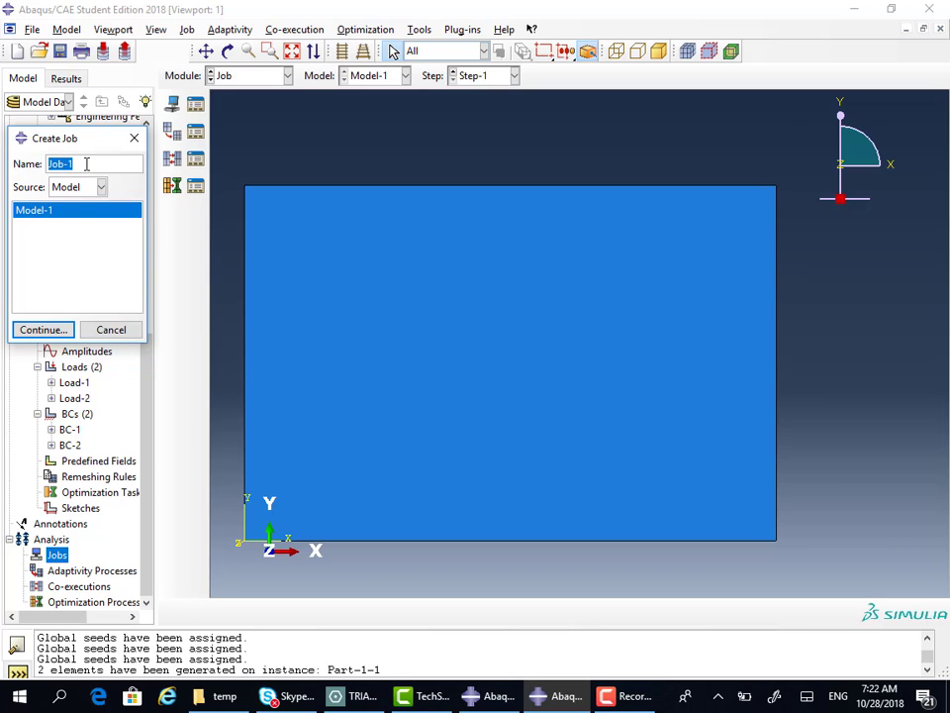
text(re)
text(plicateinclassproblem)
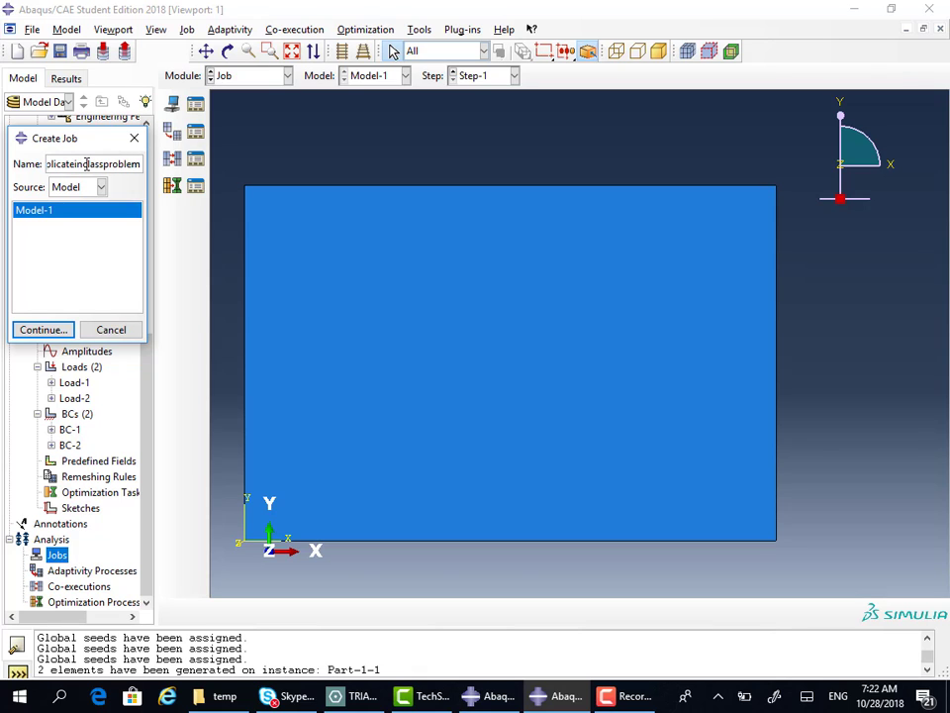
click(49, 329)
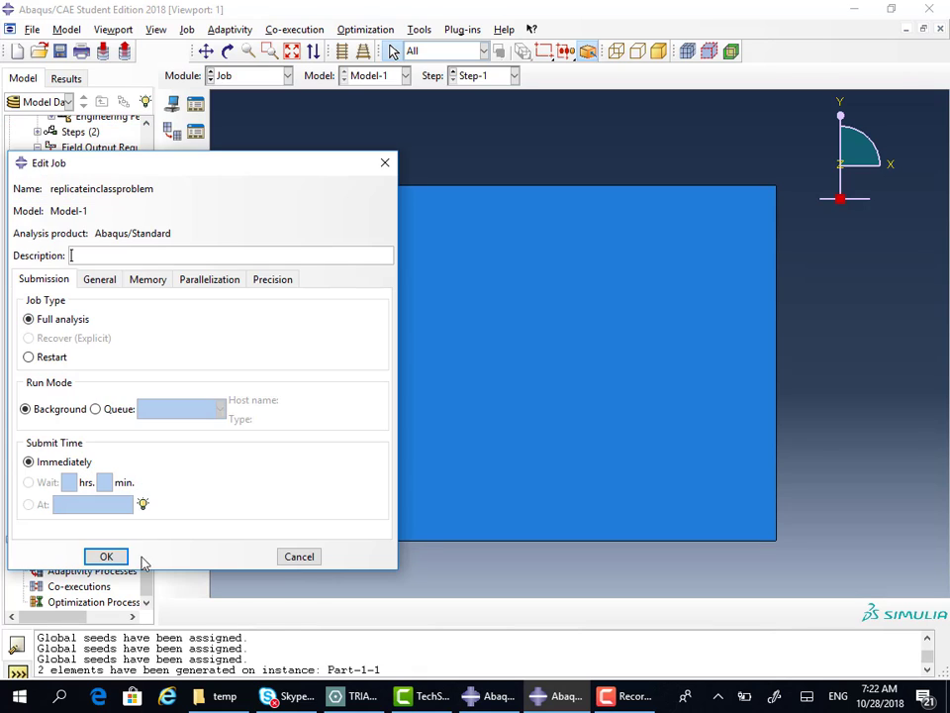
click(106, 555)
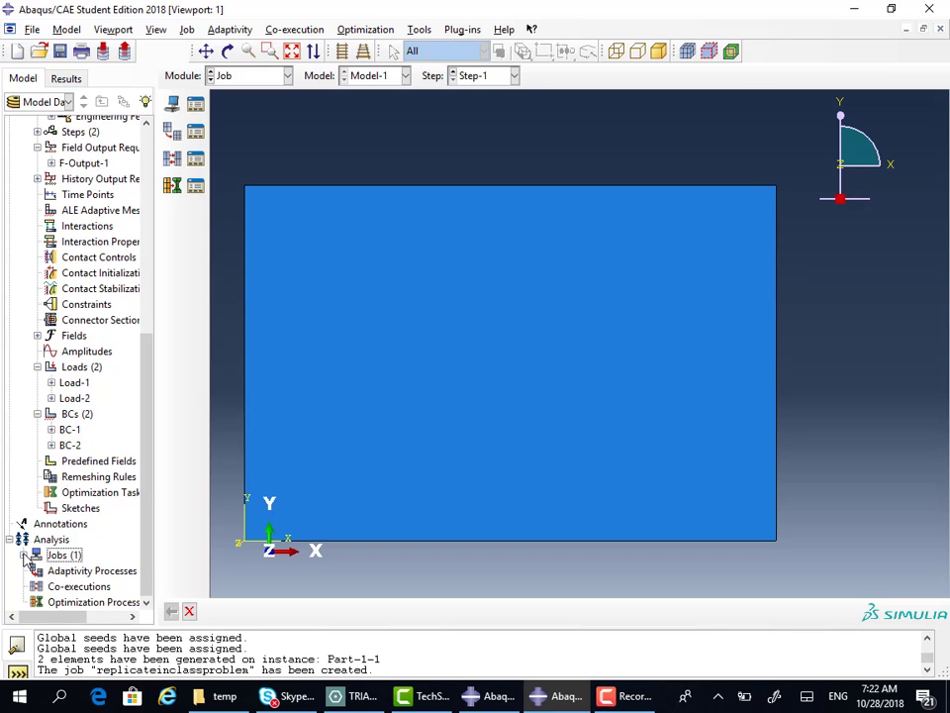
- Submit the replicateinclassproblem job for analysis and check its status messages
click(23, 556)
click(69, 572)
right_click(70, 571)
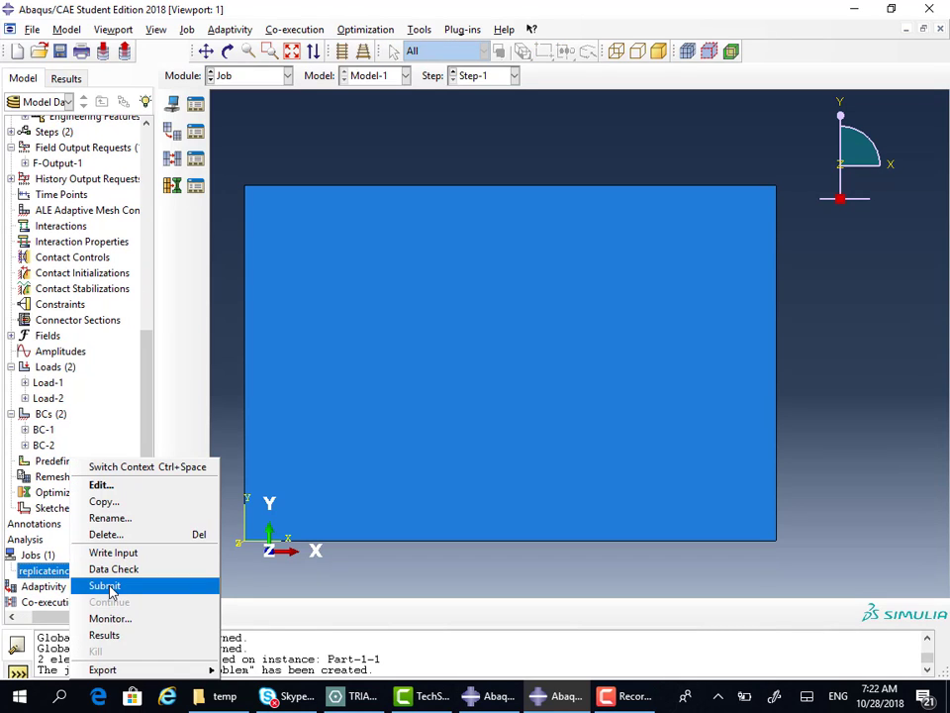
click(112, 586)
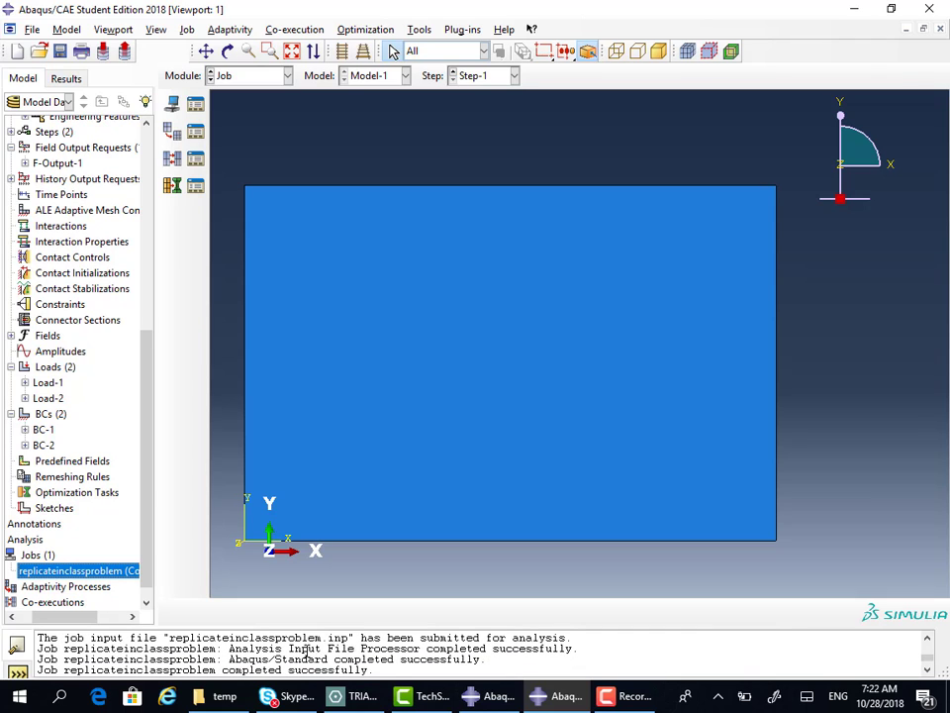
drag(318, 637, 231, 648)
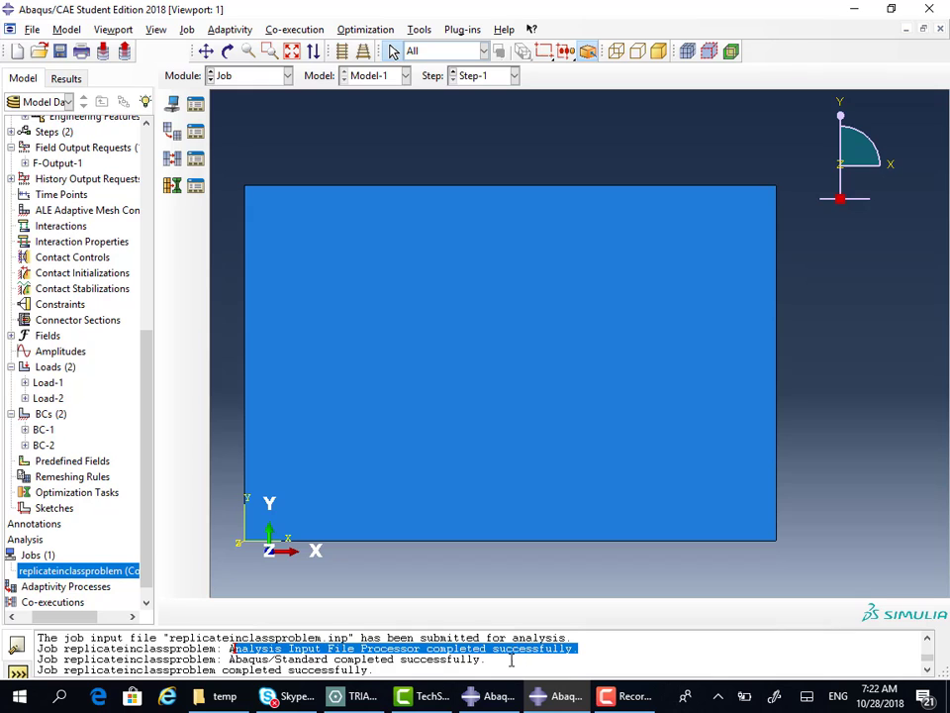
drag(509, 659, 229, 658)
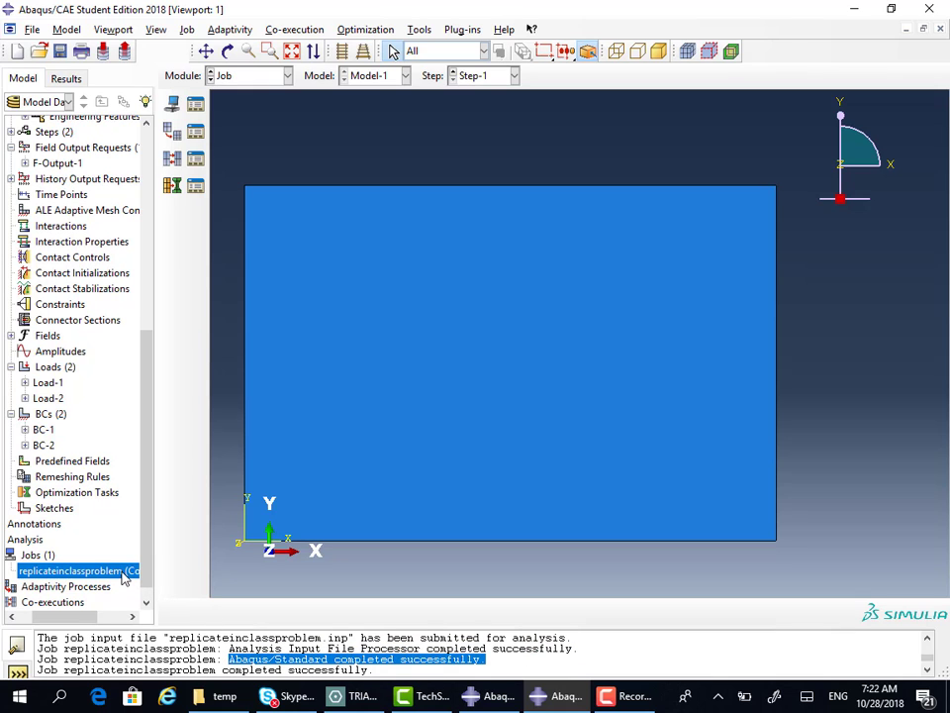
- Open the results of the replicateinclassproblem job and plot the Mises stress contours on the deformed shape
right_click(122, 571)
click(158, 634)
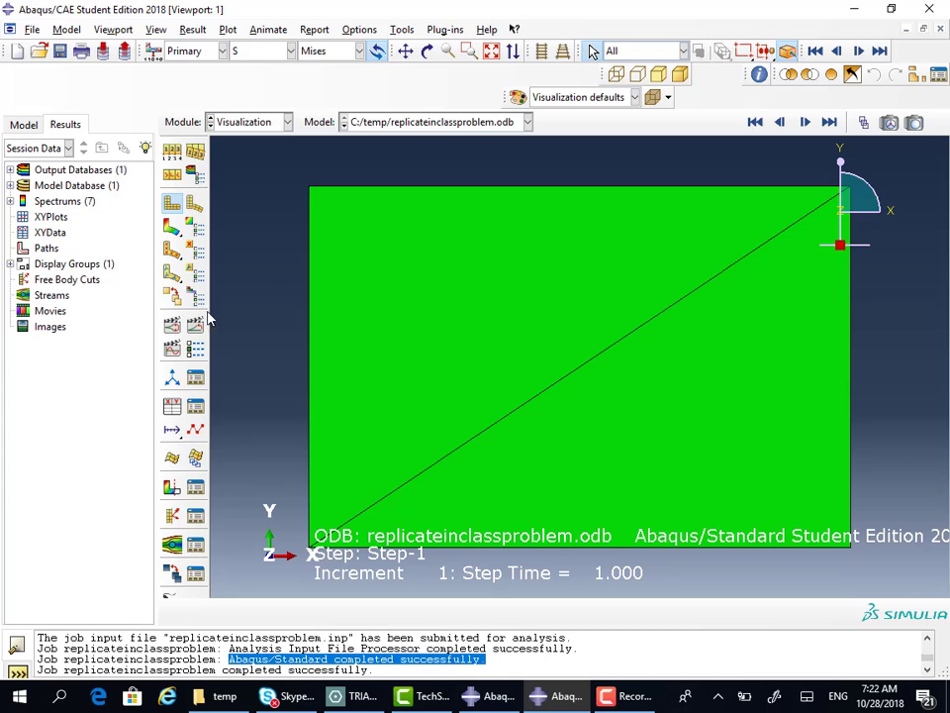
click(173, 226)
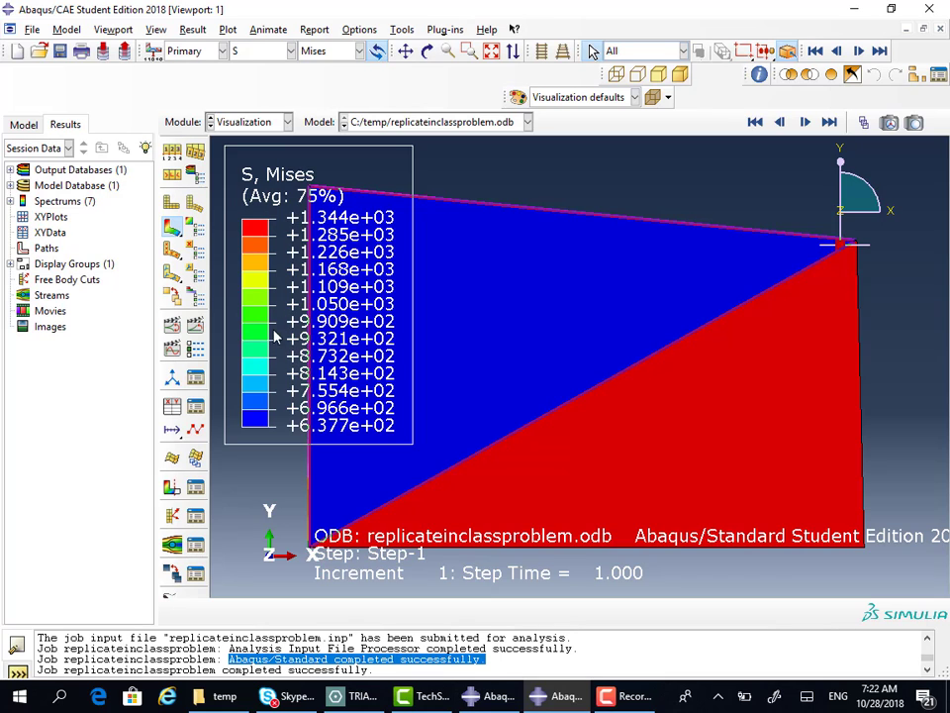
- Switch the contour plot's primary variable to displacement U with component U1
click(259, 51)
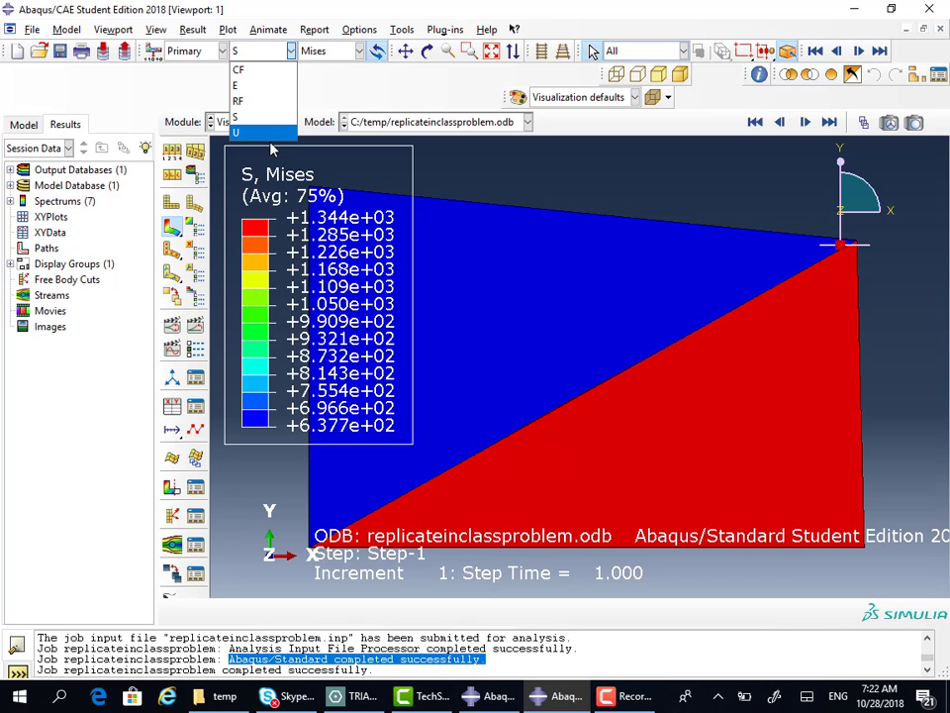
click(257, 130)
click(326, 51)
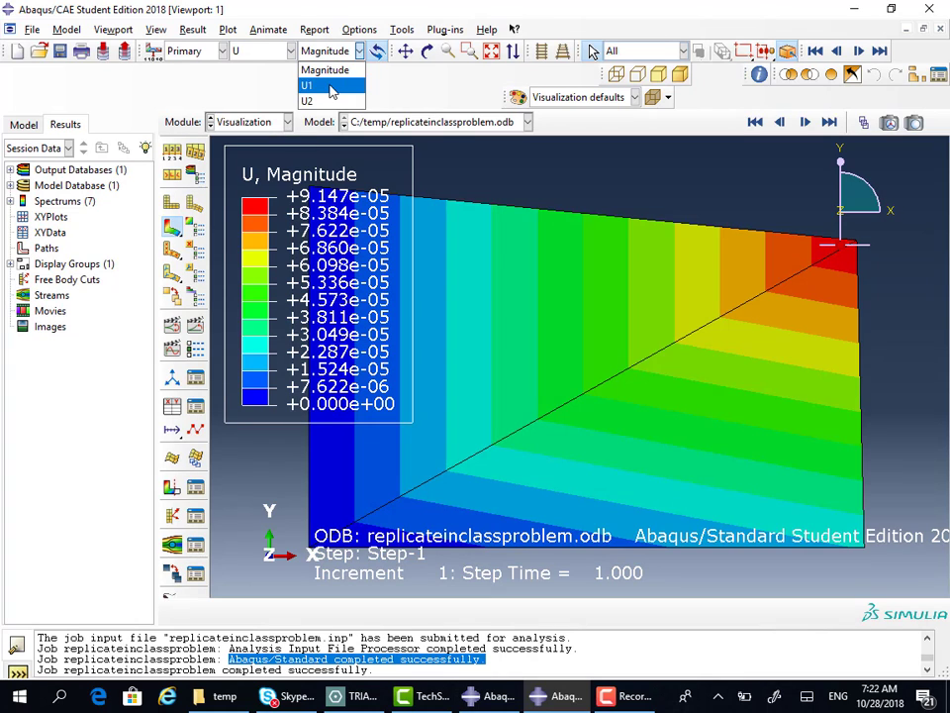
click(328, 86)
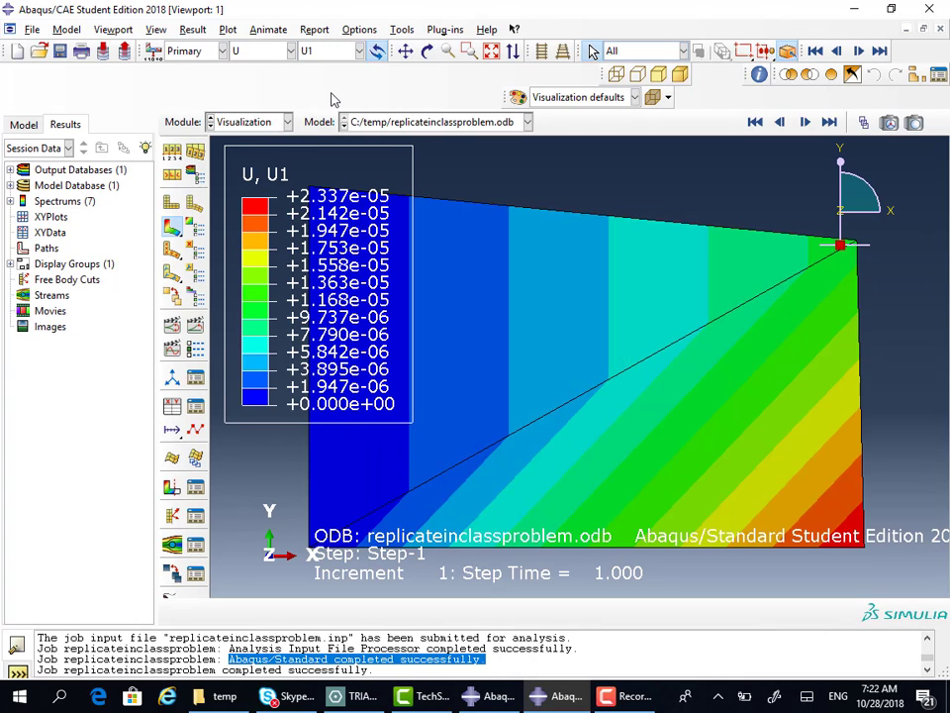
click(356, 51)
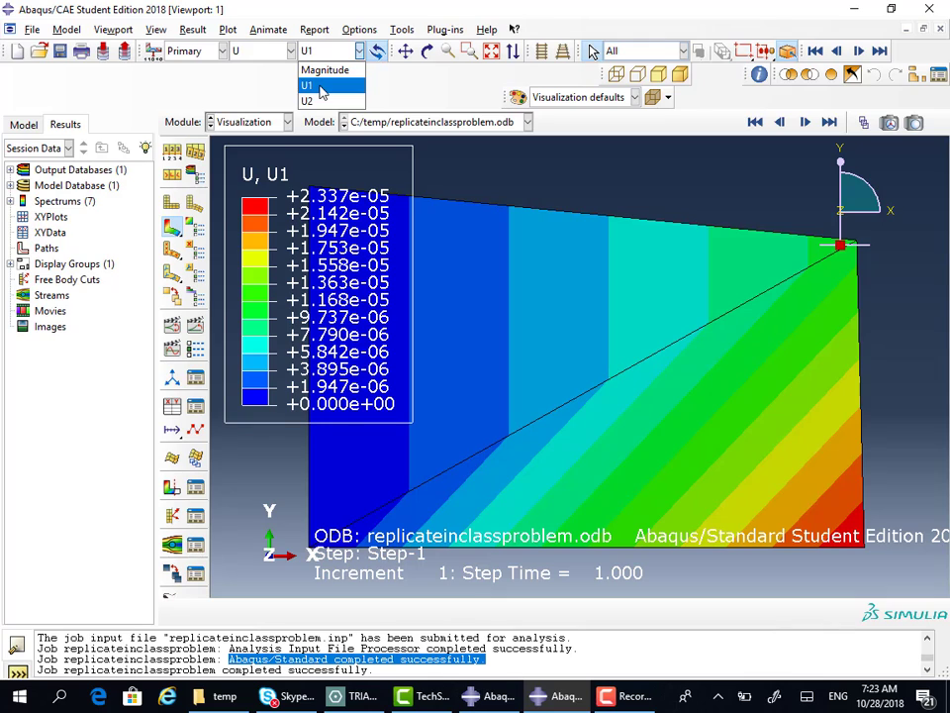
click(320, 88)
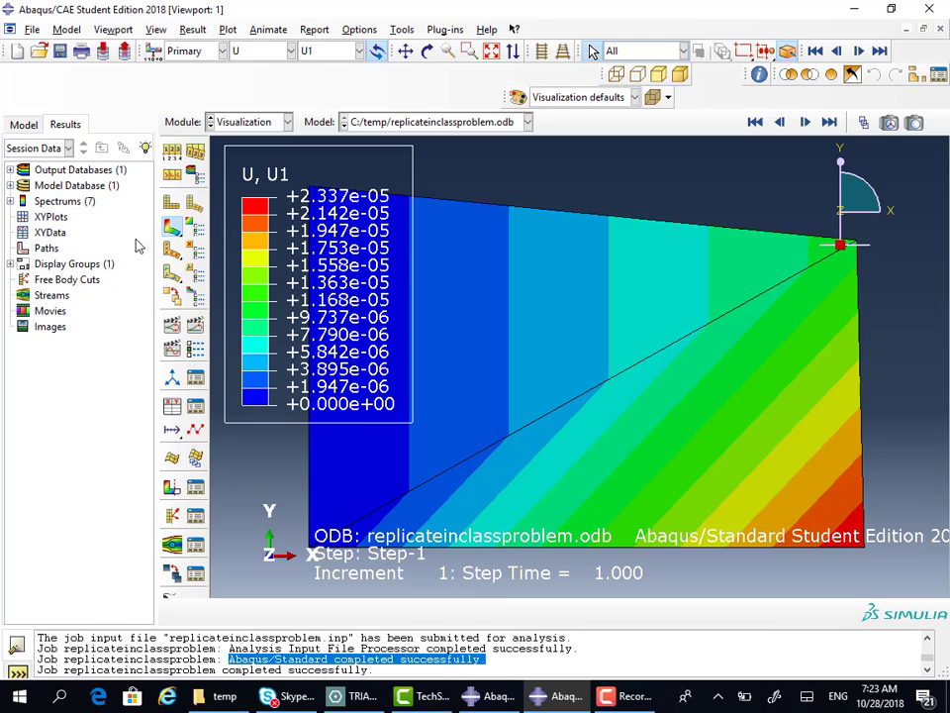
- Compare the U1 contours on the undeformed shape and on both shapes together, returning to the undeformed shape
click(174, 229)
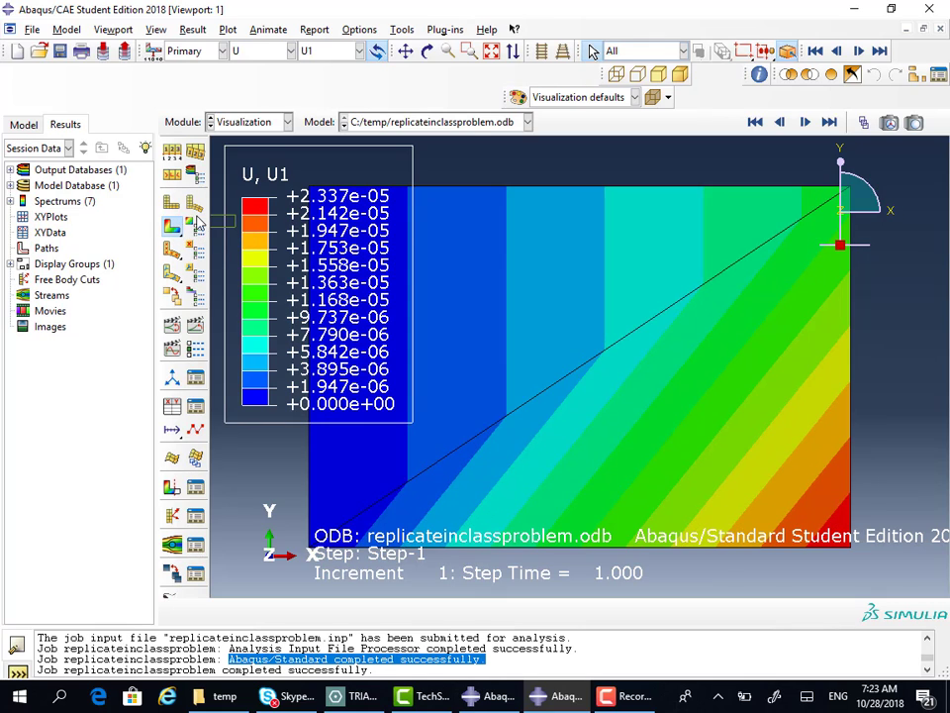
drag(173, 235, 243, 238)
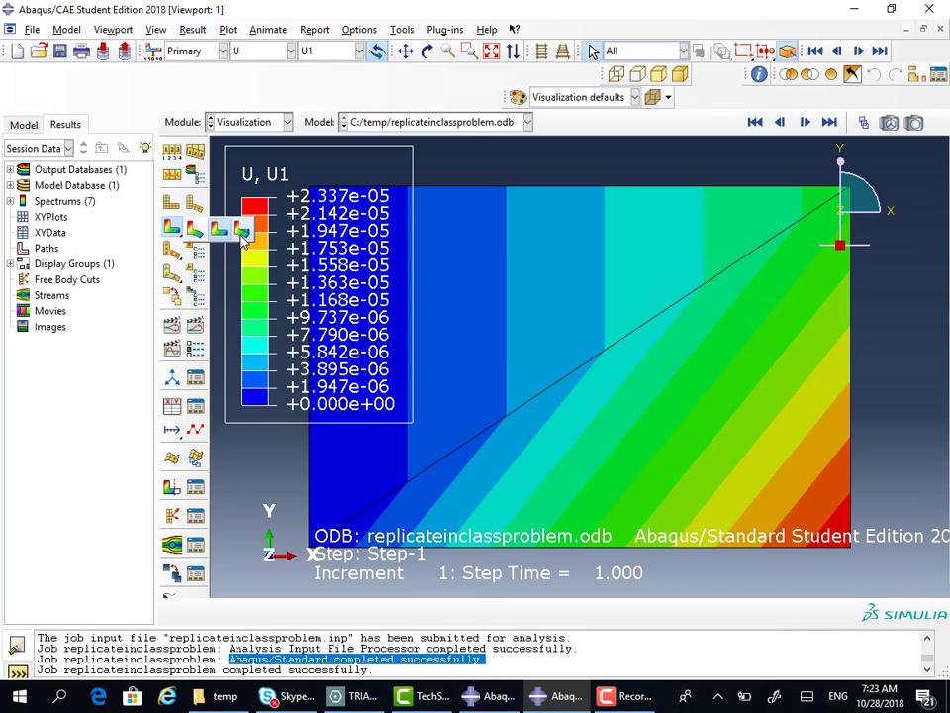
click(242, 238)
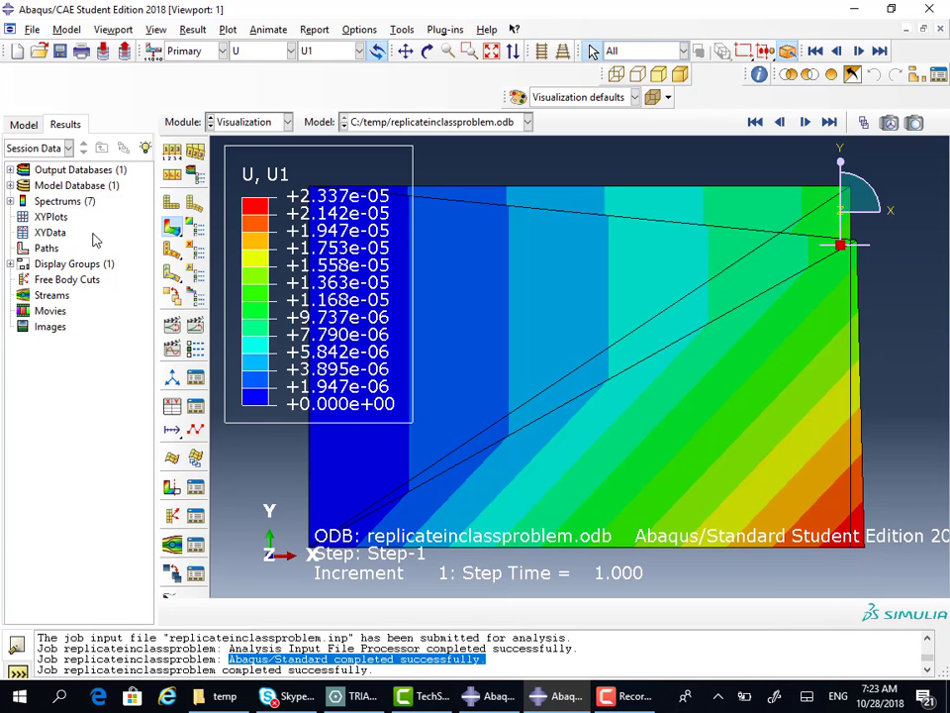
click(173, 228)
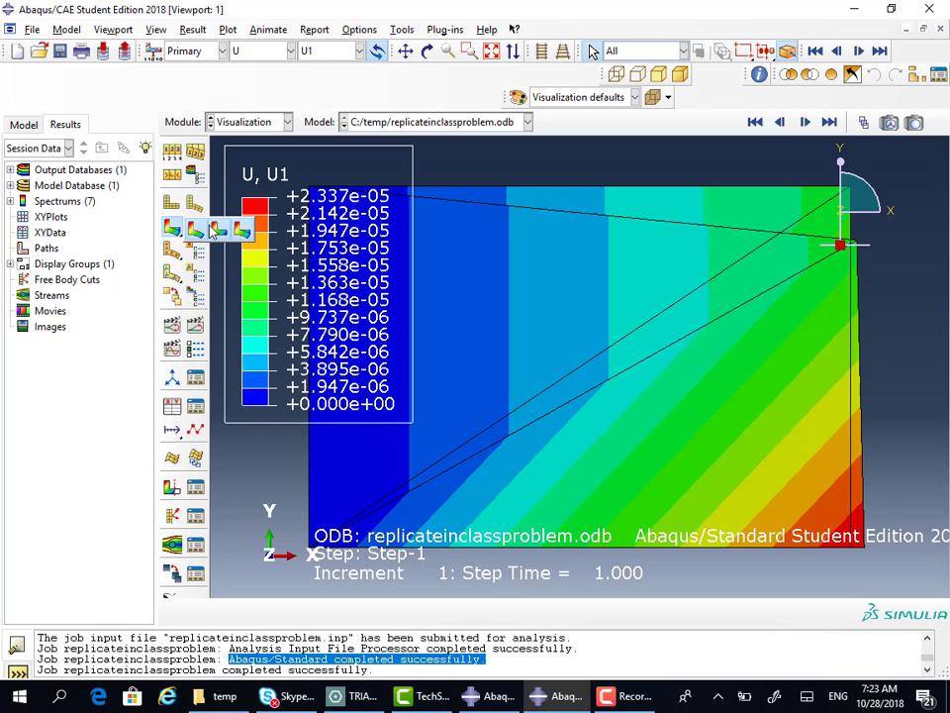
click(216, 229)
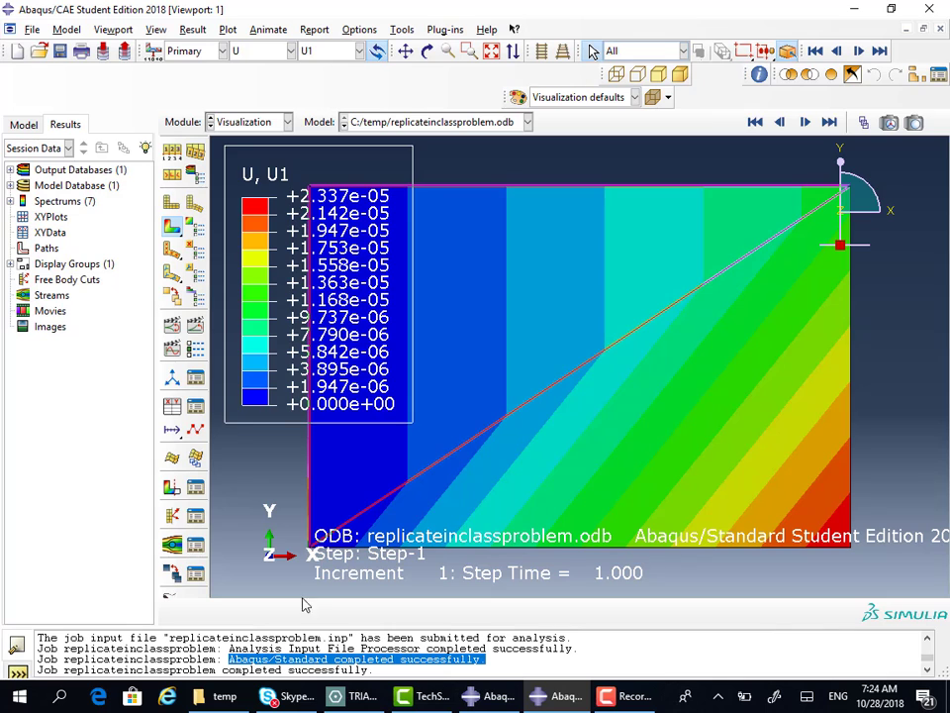
- Switch to Drawboard PDF and open the FE Class 17.pdf lecture notes
key(alt+Tab)
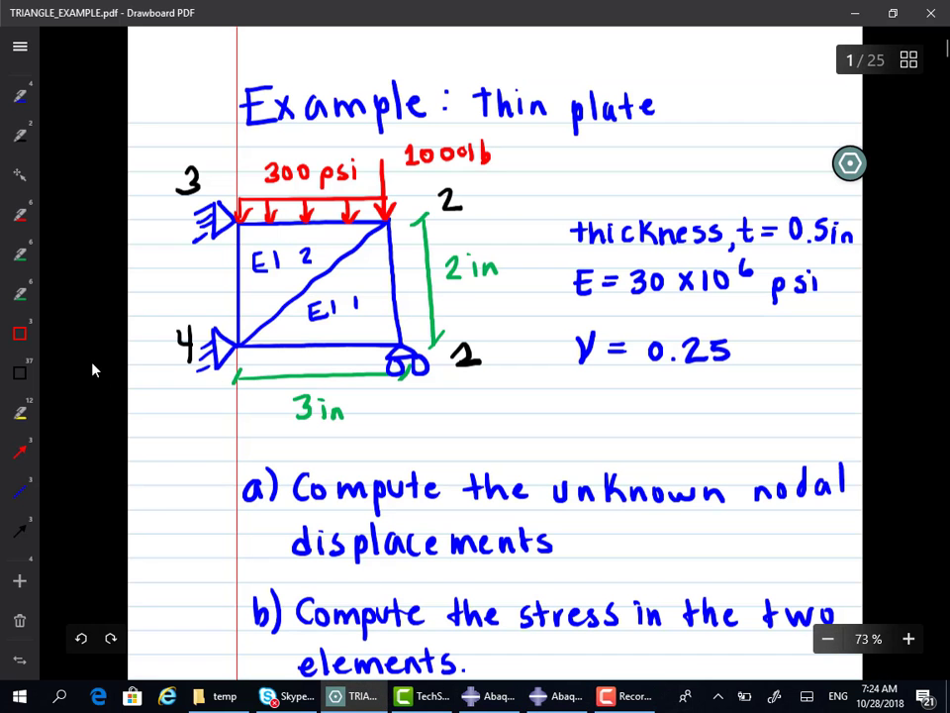
click(21, 45)
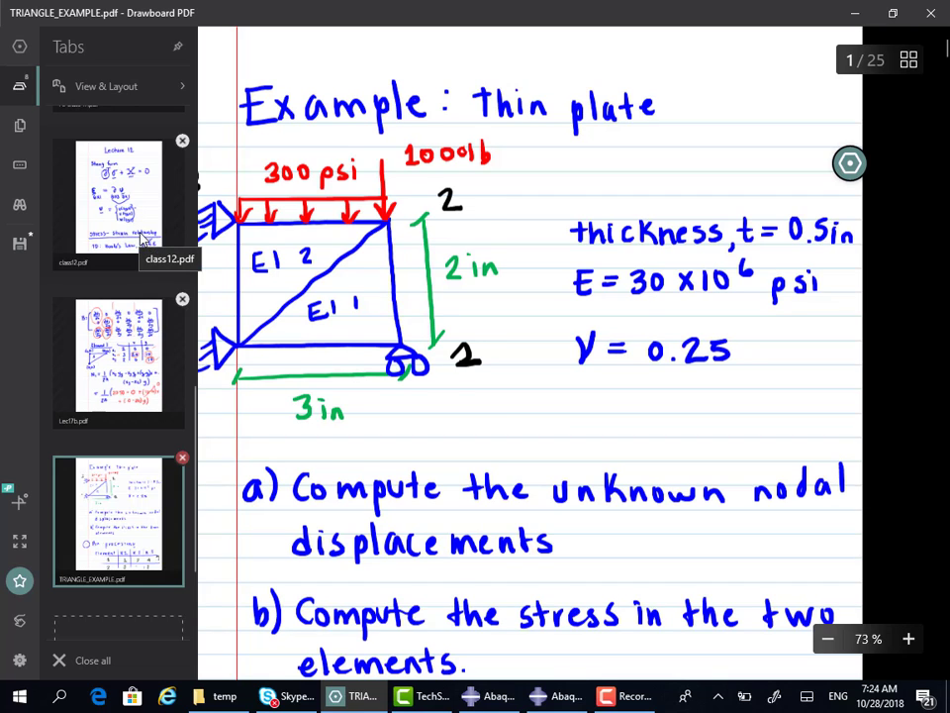
scroll(140, 237, up, 2)
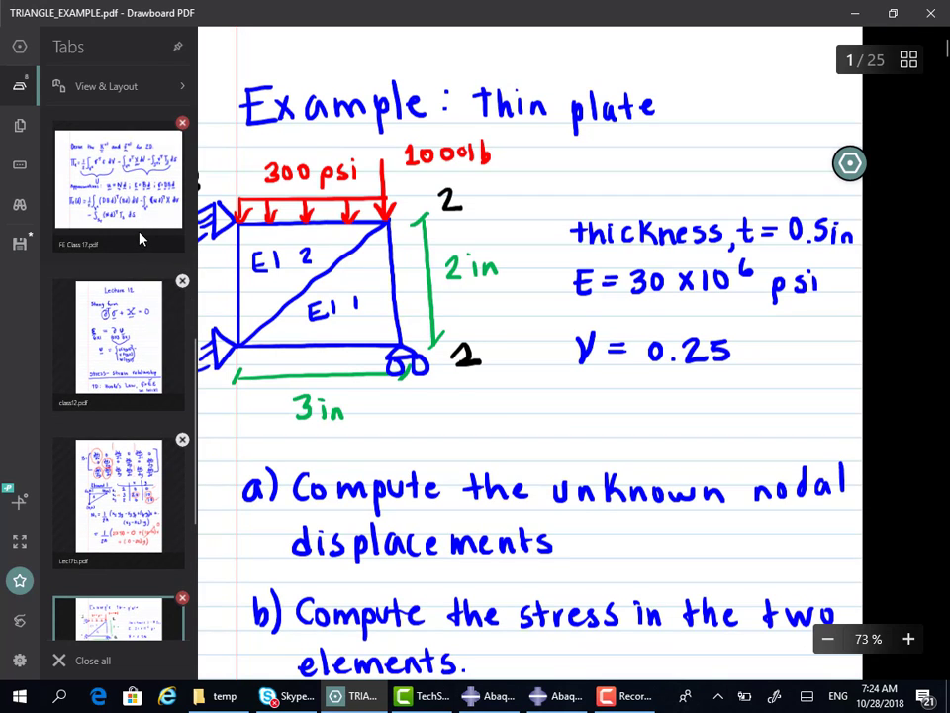
click(140, 237)
- Examine the notes on the 2-D displacement interpolation U = N d and the shape functions of the three-node triangle
scroll(450, 225, down, 3)
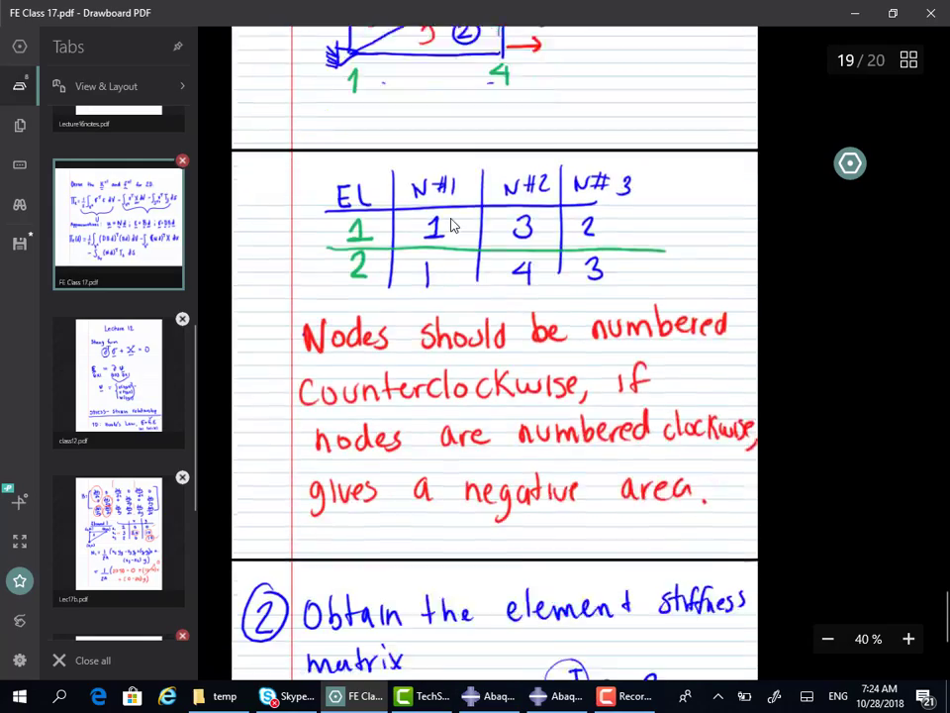
scroll(450, 226, down, 3)
scroll(450, 220, up, 10)
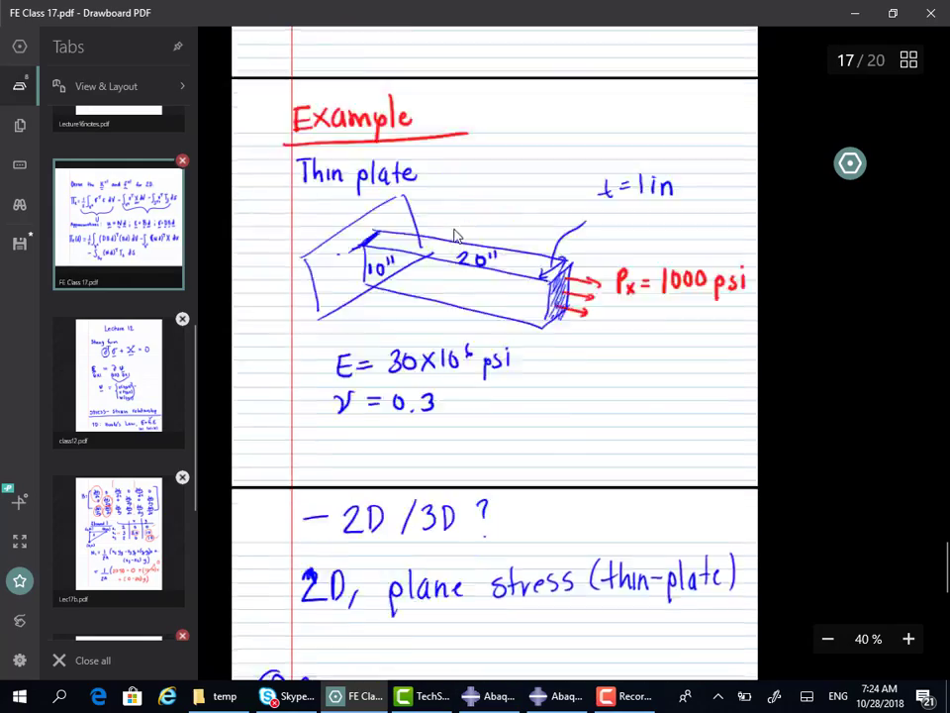
scroll(454, 235, up, 20)
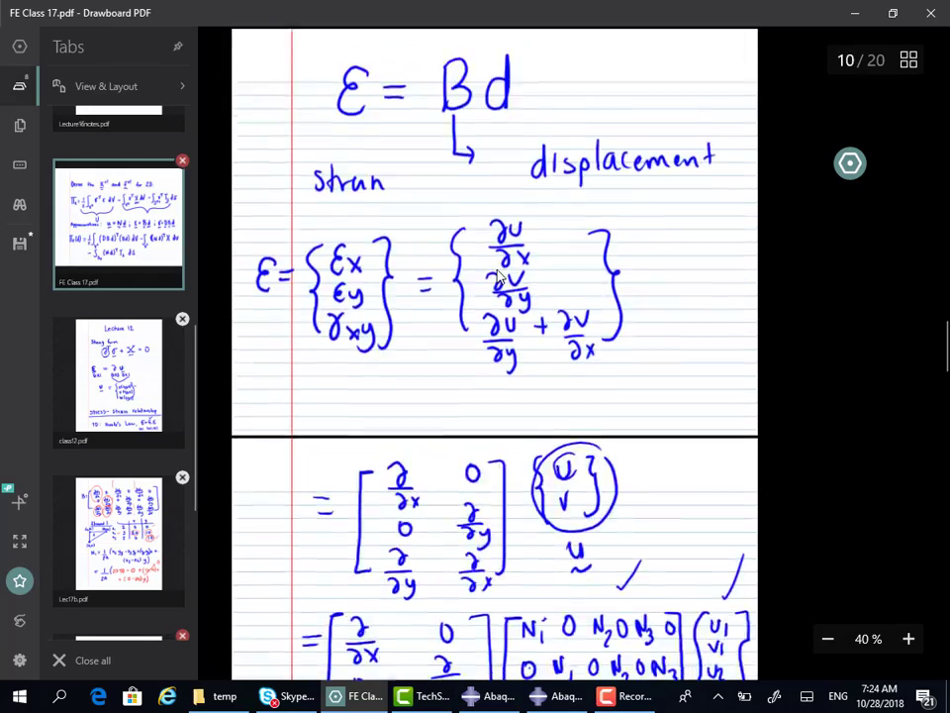
scroll(501, 275, up, 15)
scroll(505, 262, down, 5)
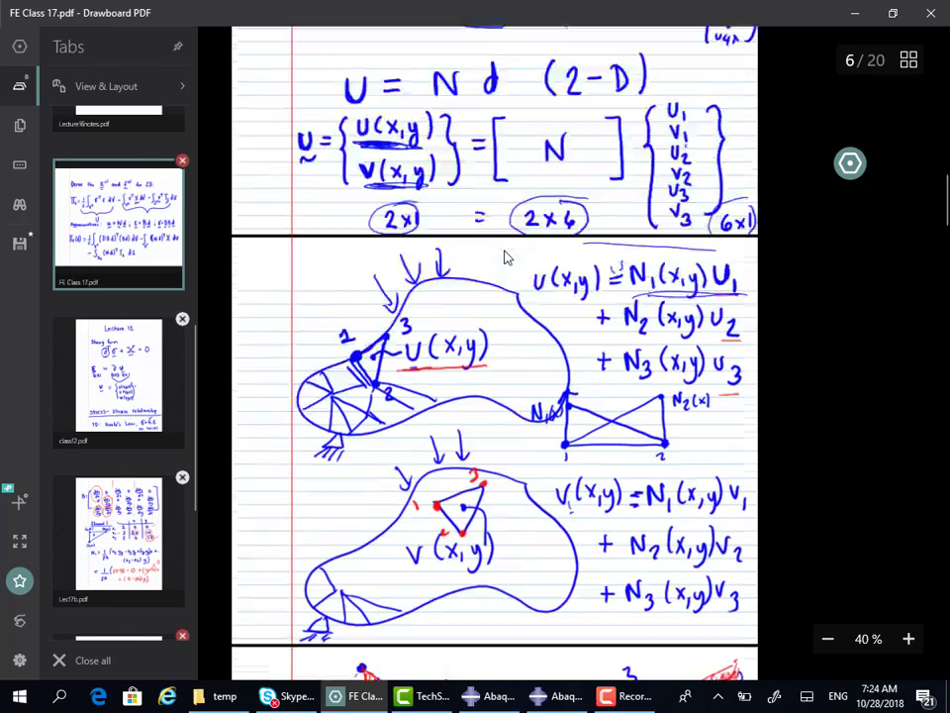
scroll(505, 257, down, 2)
scroll(523, 257, up, 2)
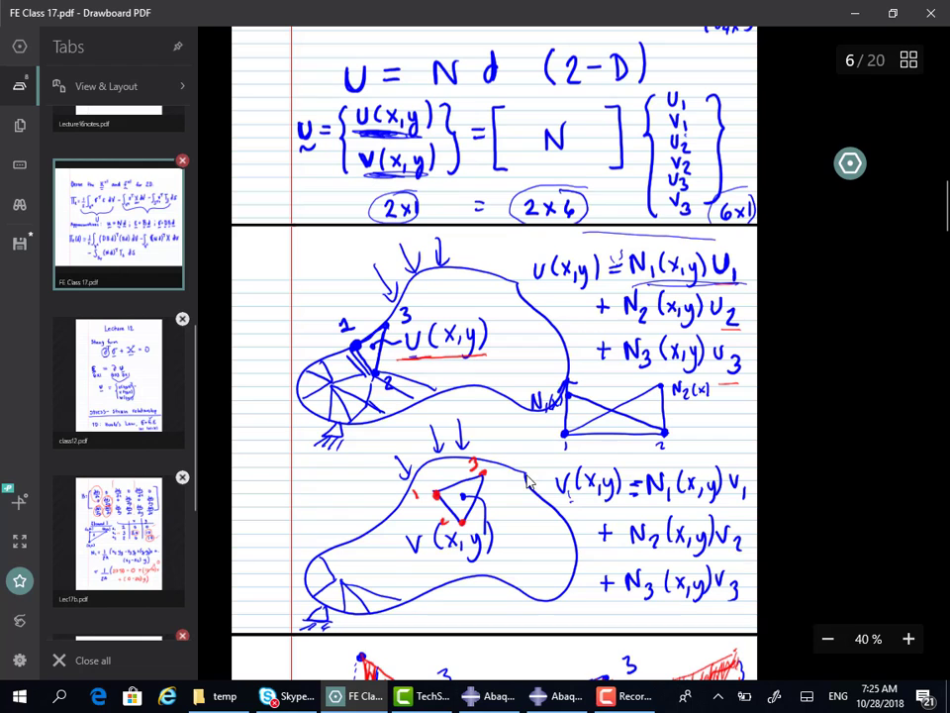
scroll(698, 364, up, 5)
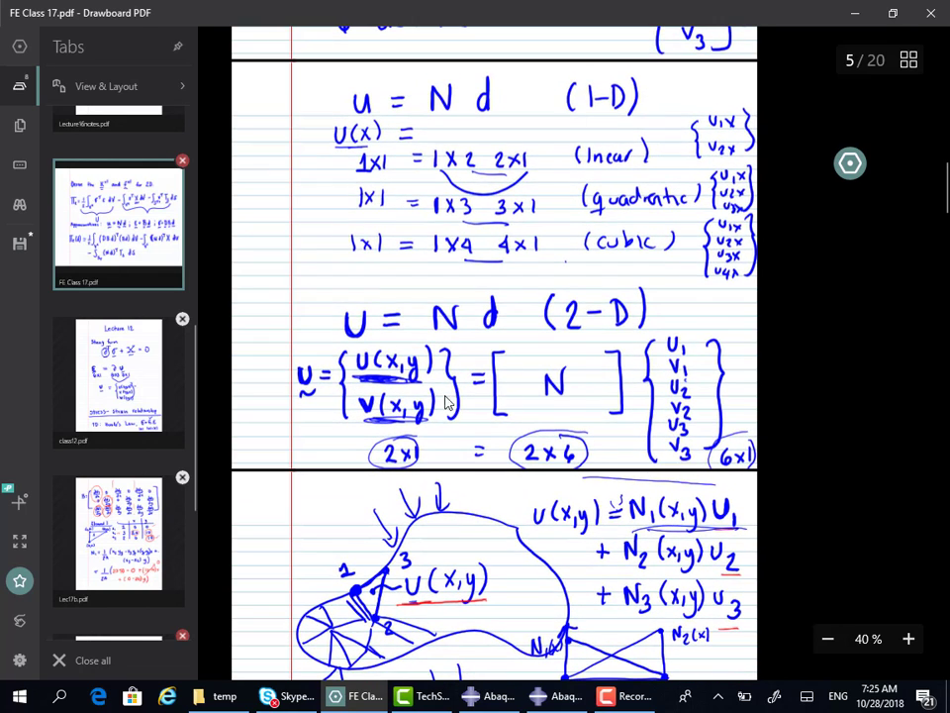
scroll(547, 373, down, 5)
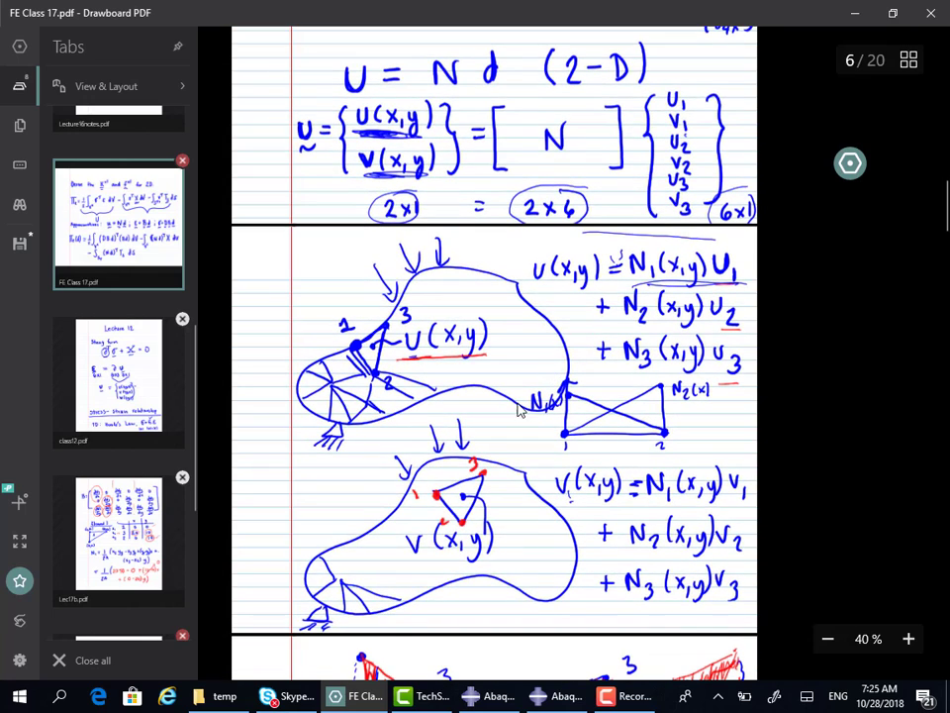
- Switch back to Abaqus/CAE and plot the contours of displacement component U2
click(552, 696)
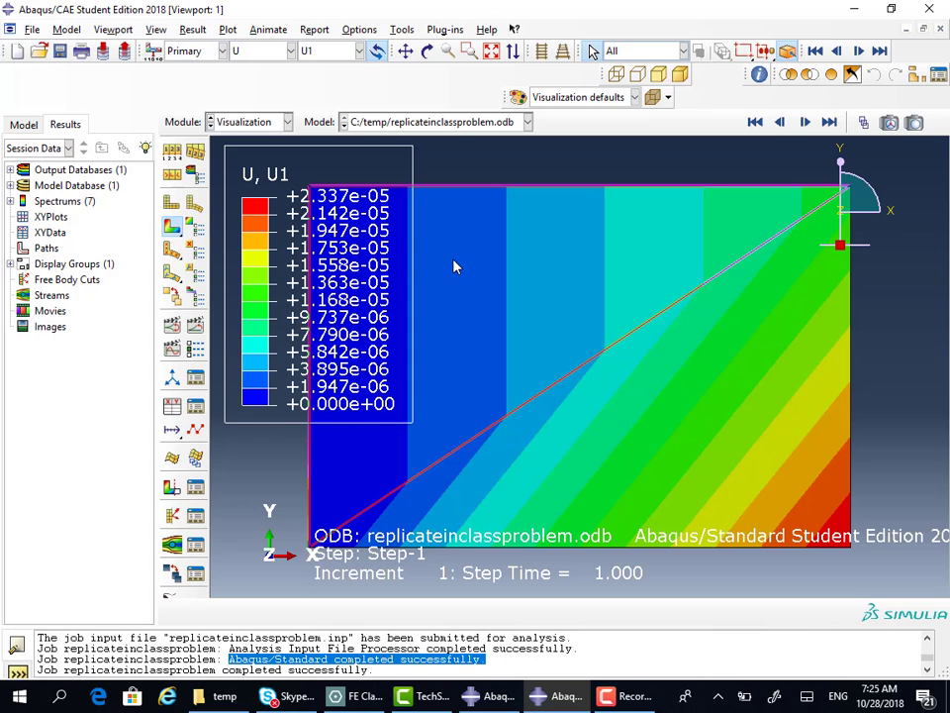
click(335, 52)
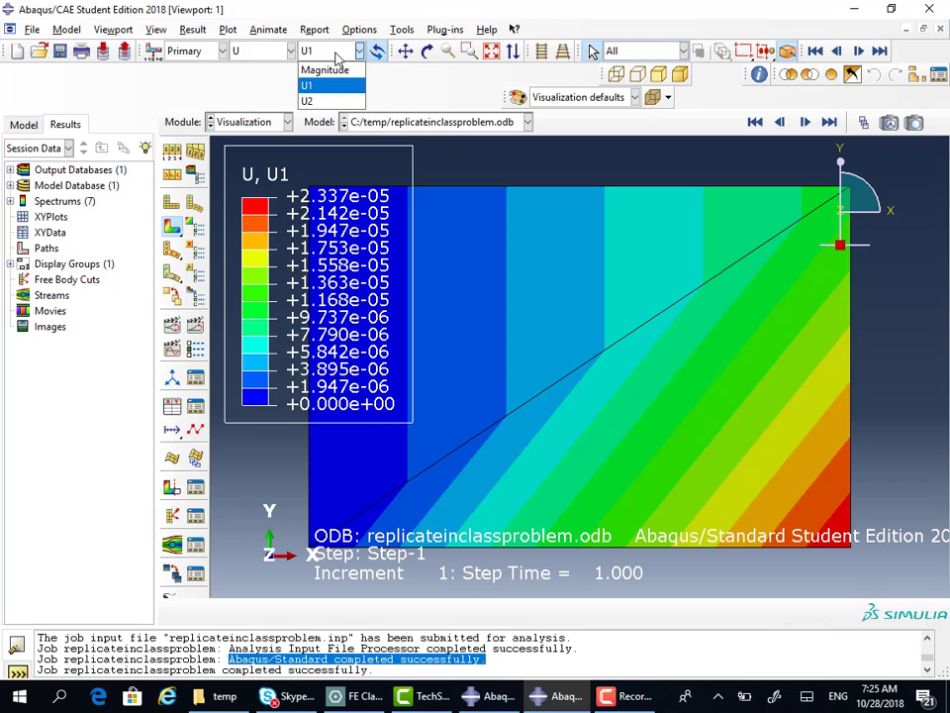
click(311, 99)
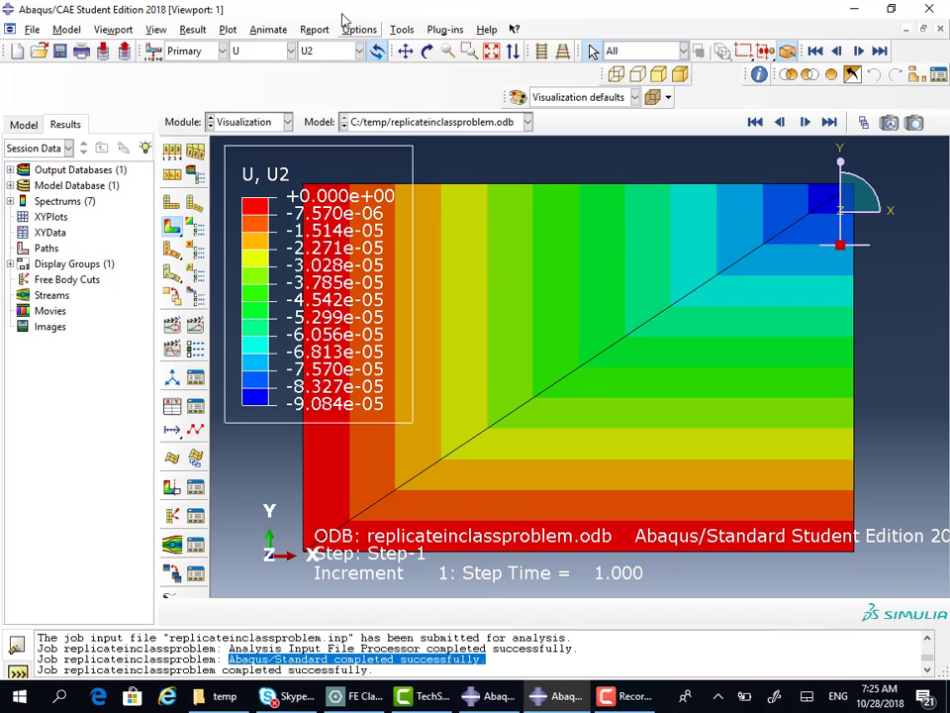
- Plot the strain E contours as maximum in-plane principal values and as component E11
click(259, 50)
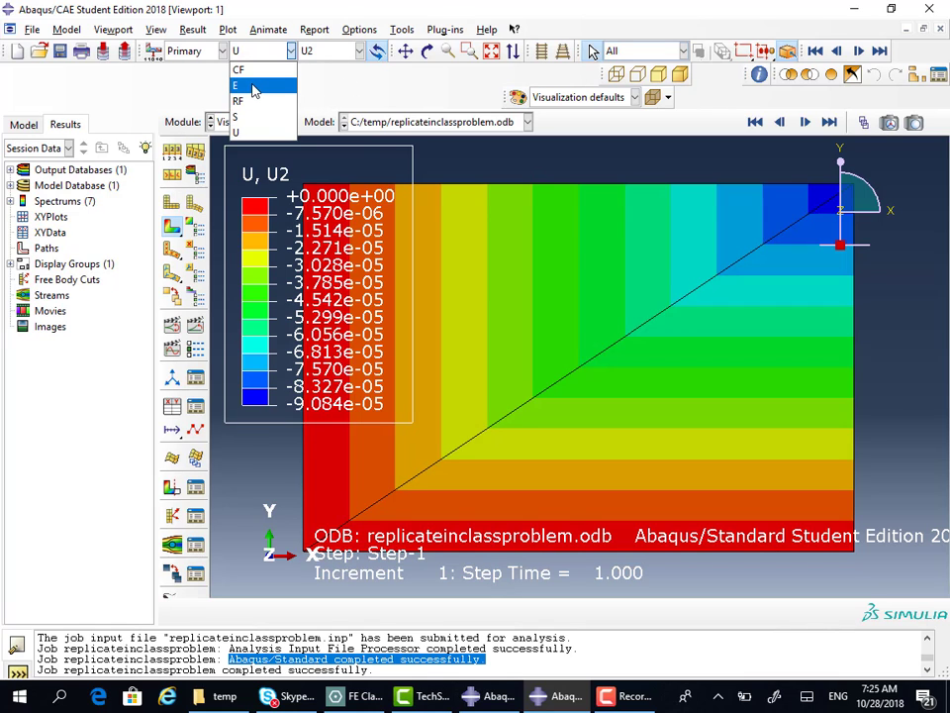
click(255, 87)
scroll(708, 371, up, 4)
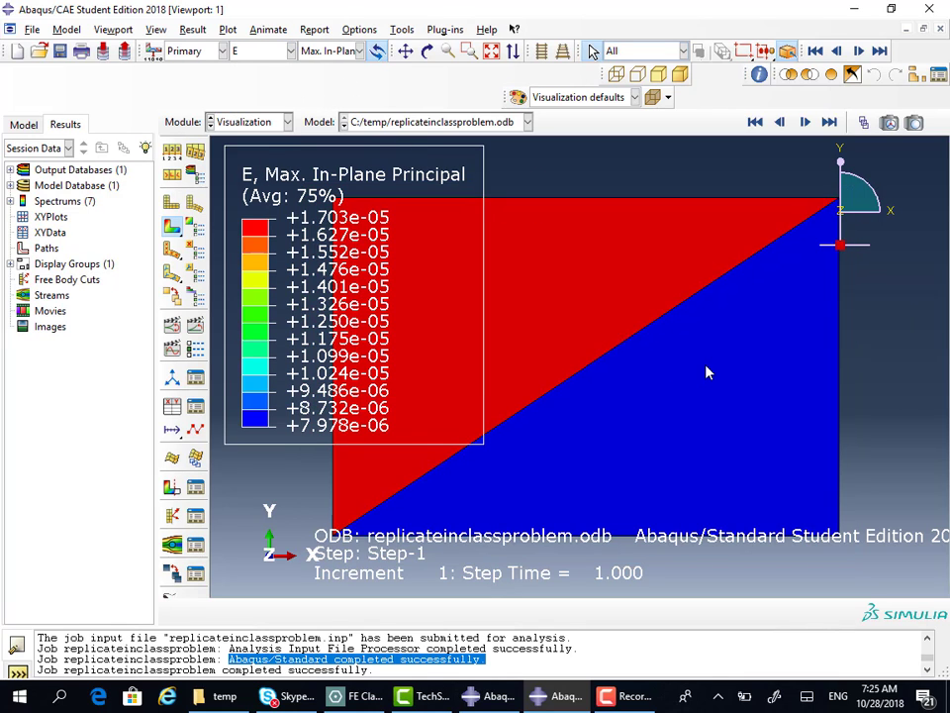
scroll(718, 372, down, 1)
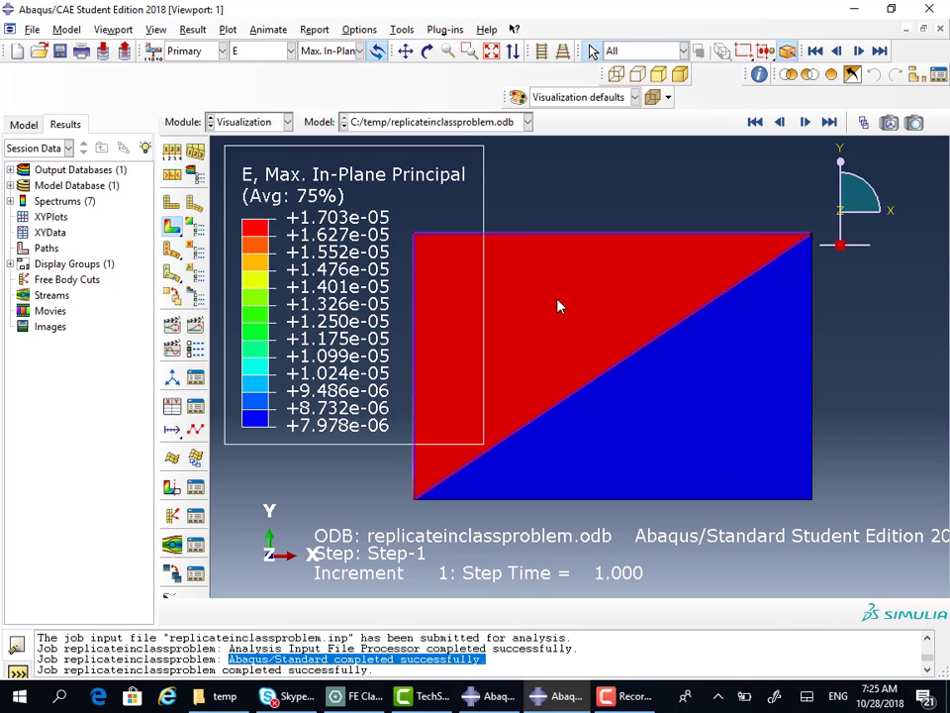
click(332, 50)
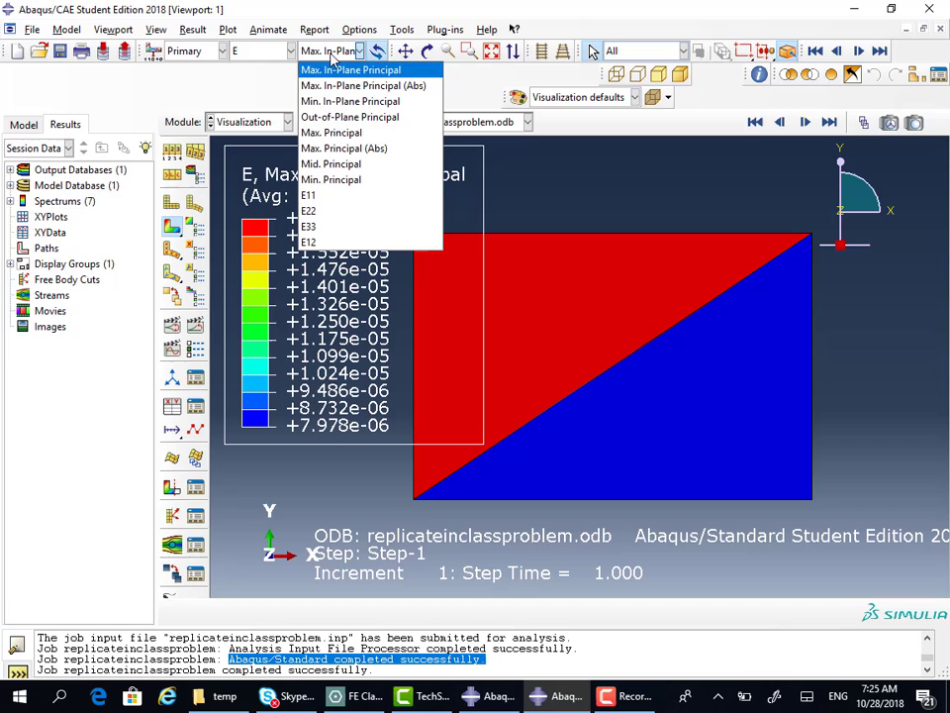
click(327, 198)
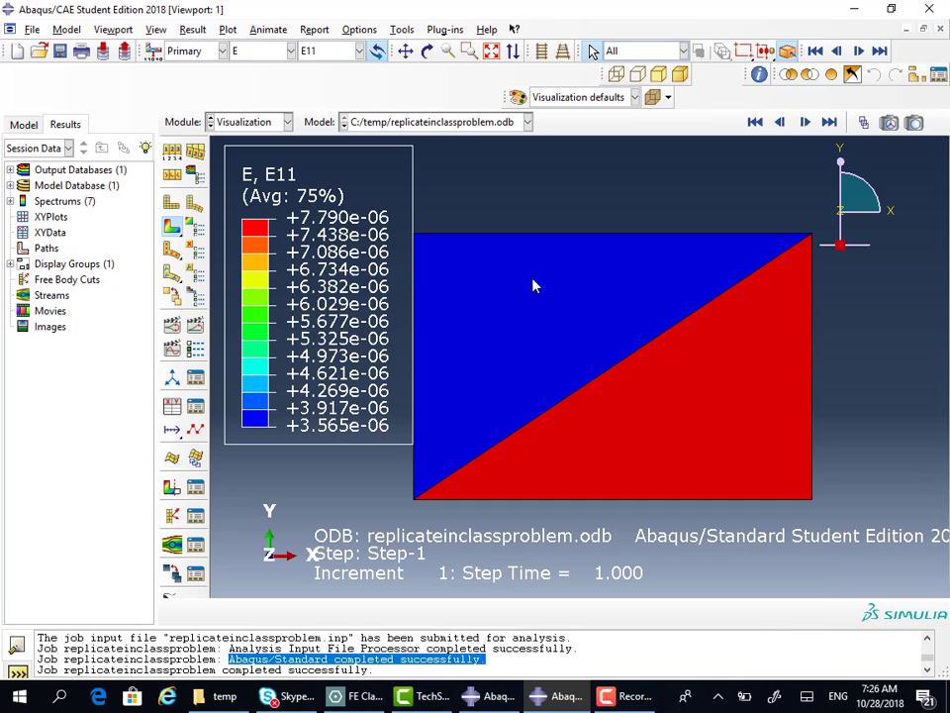
- Plot the stress S contours for component S11 and for component S22
click(205, 50)
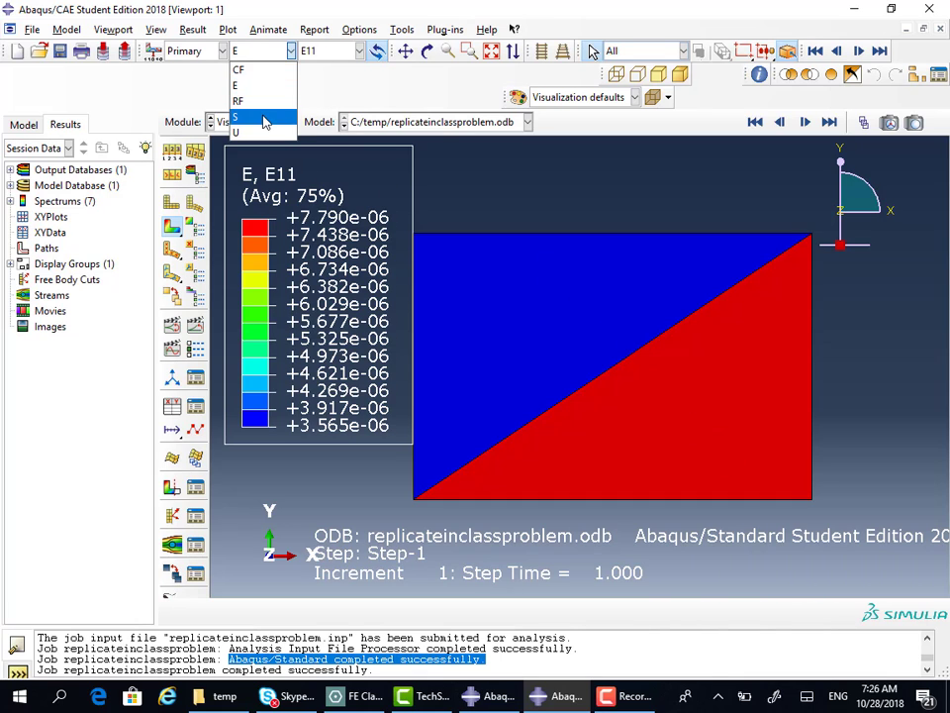
click(198, 86)
click(342, 50)
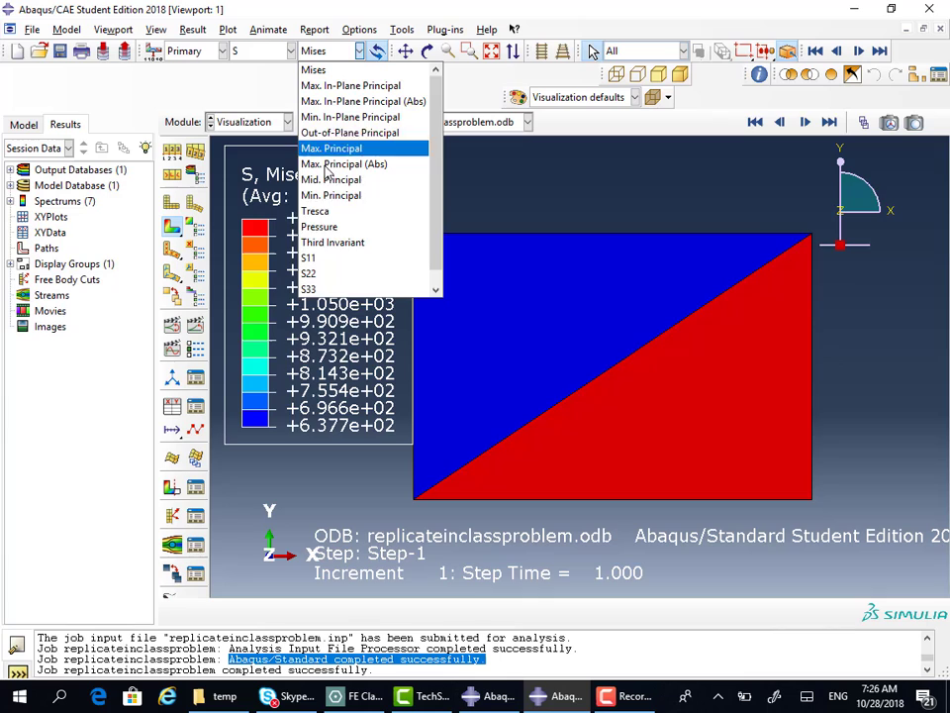
click(327, 258)
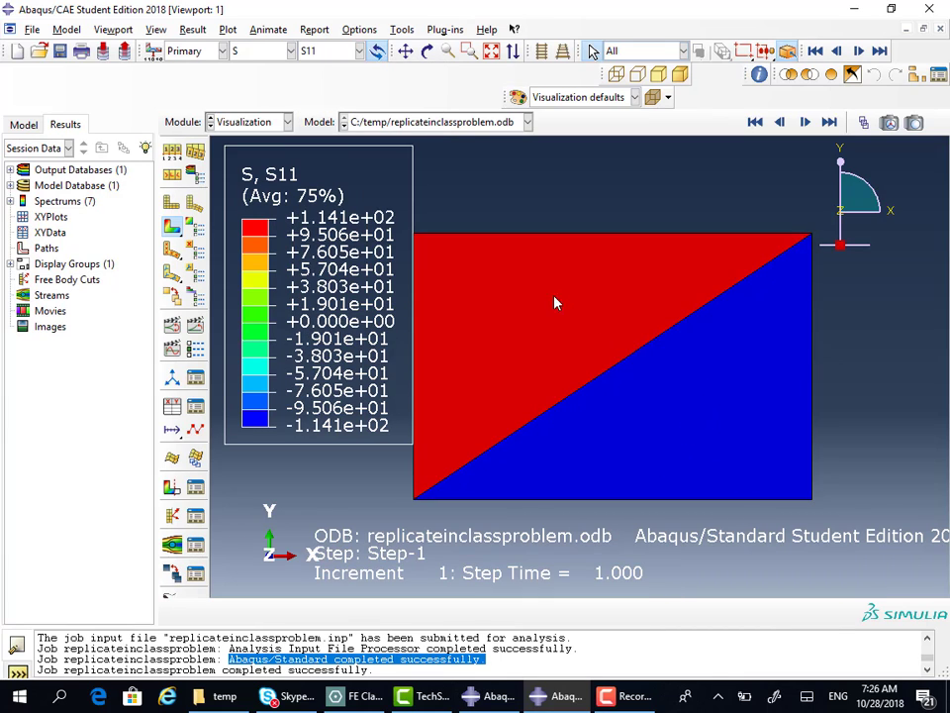
click(278, 52)
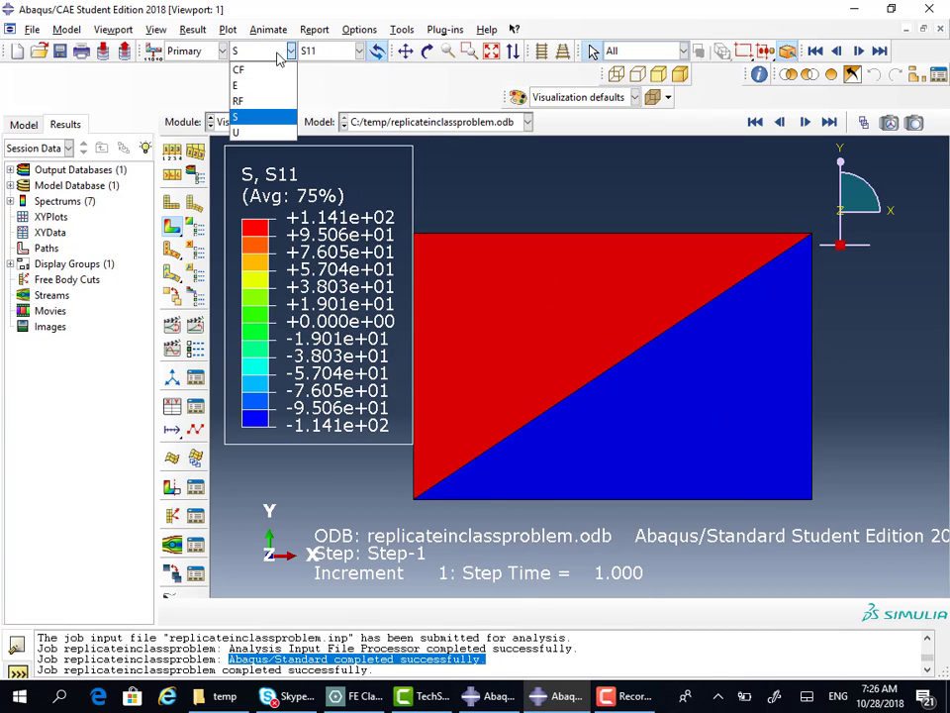
click(317, 50)
click(318, 52)
click(315, 273)
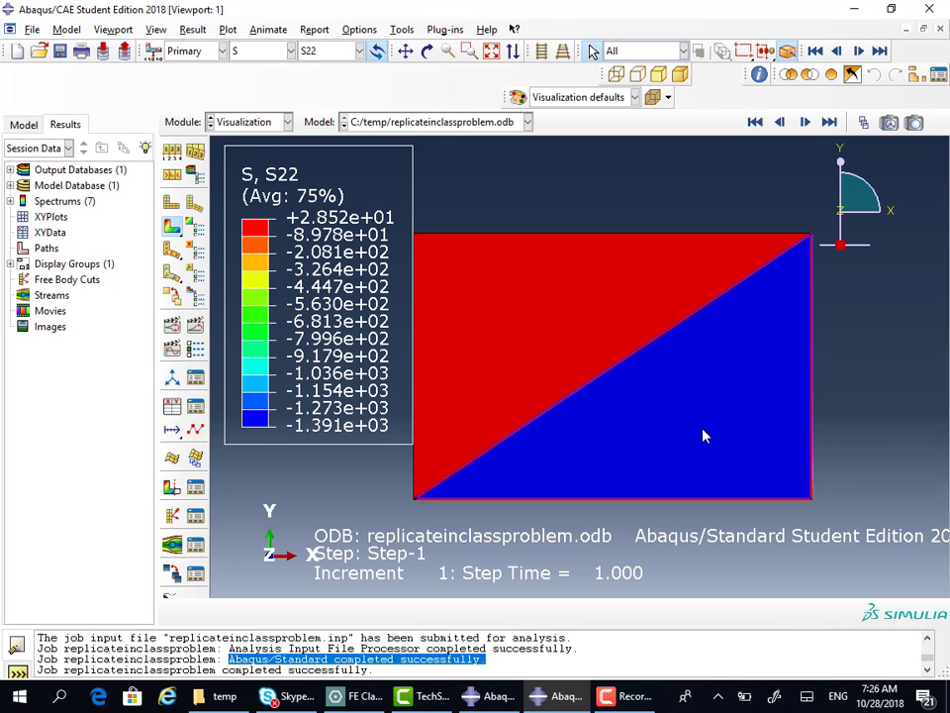
- Plot the contours of shear stress S12 and out-of-plane stress S33
click(331, 50)
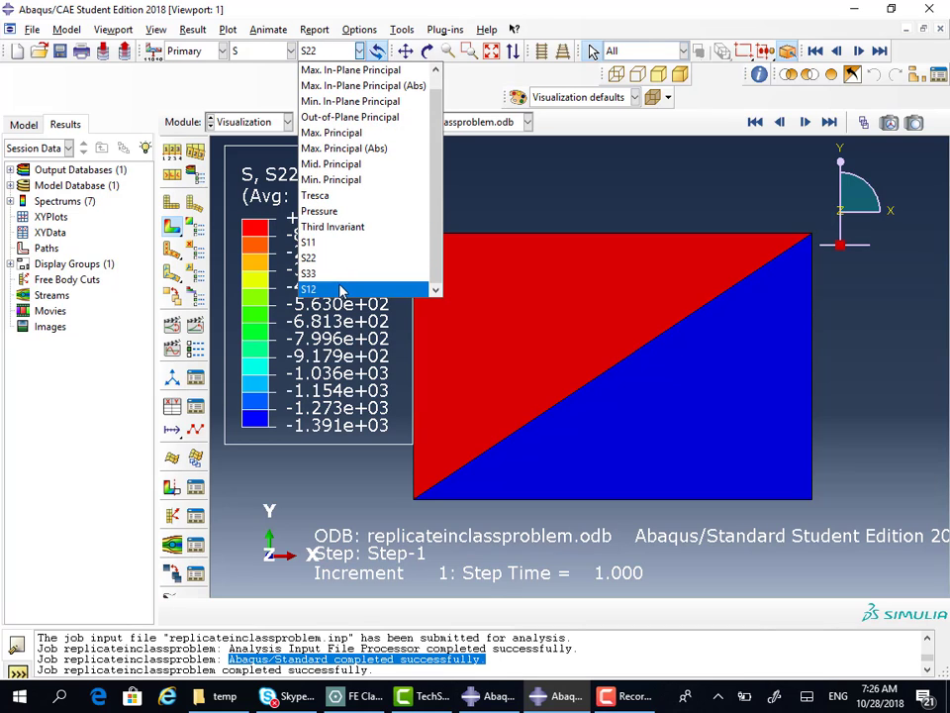
click(341, 289)
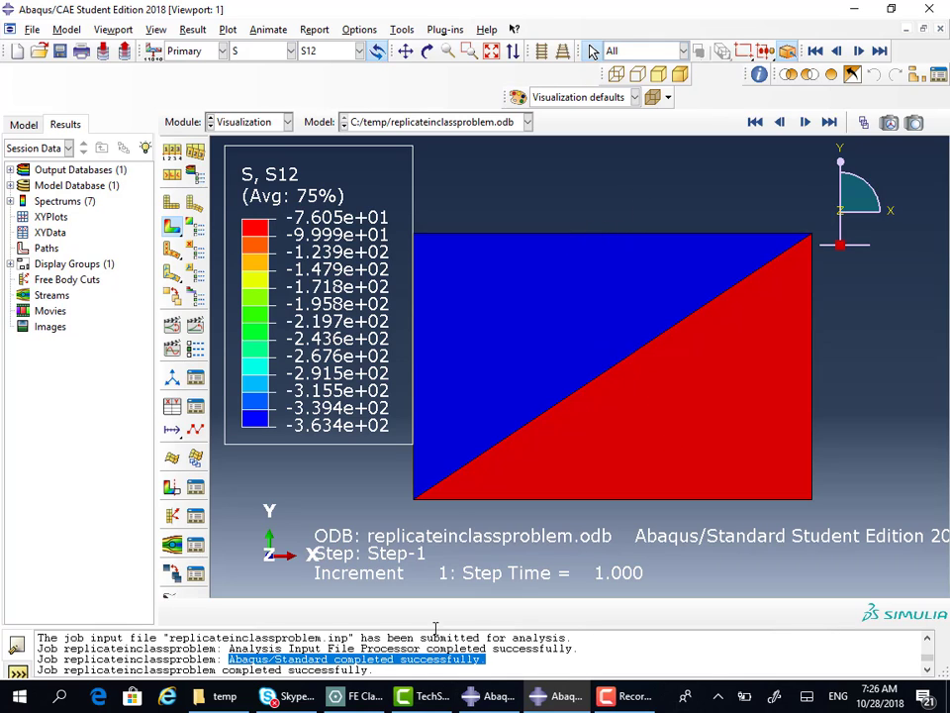
click(329, 50)
click(333, 280)
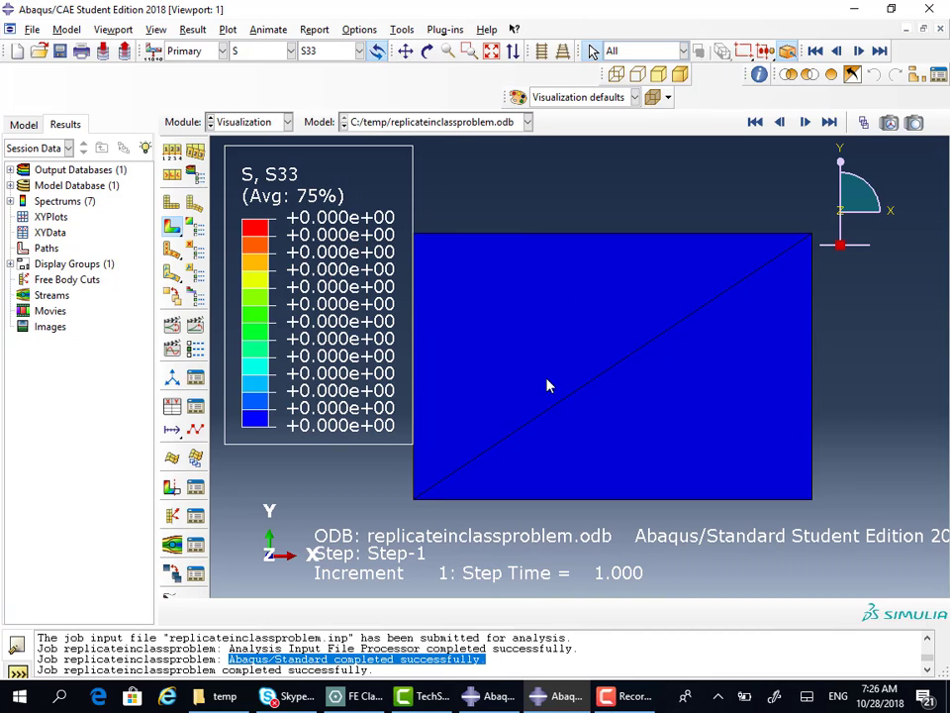
- Return the stress contours to S11 and switch the plot to displacement U magnitude
click(257, 51)
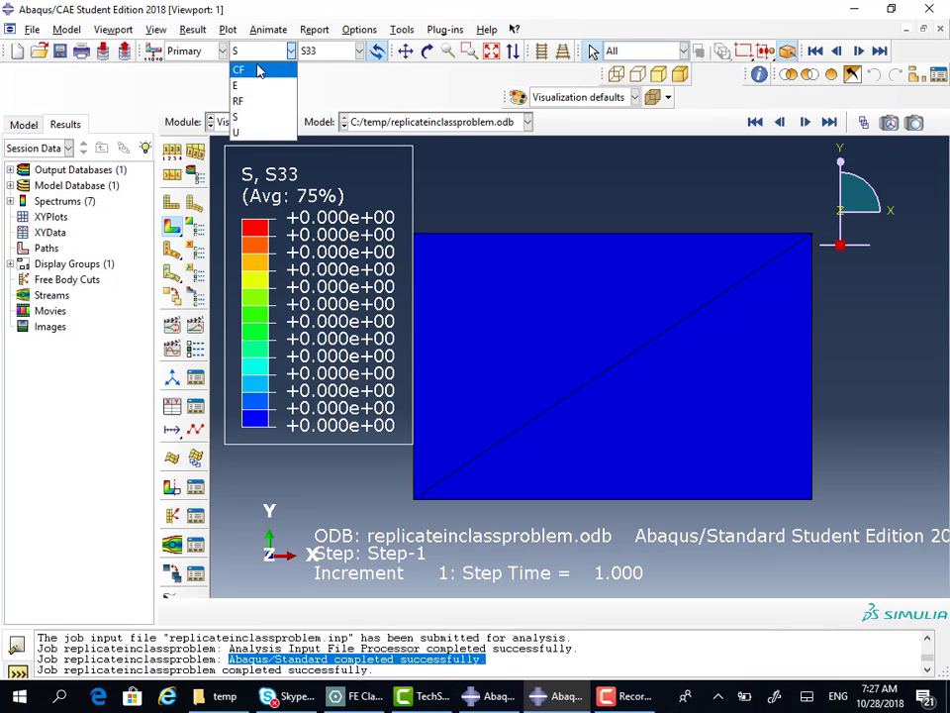
click(268, 119)
click(359, 50)
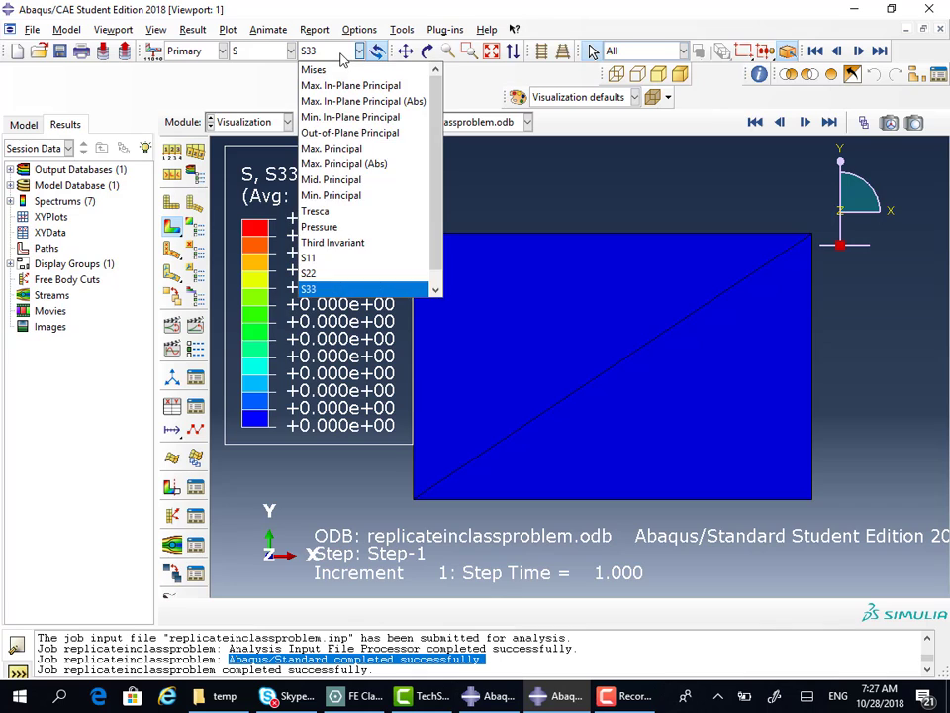
click(337, 263)
click(291, 51)
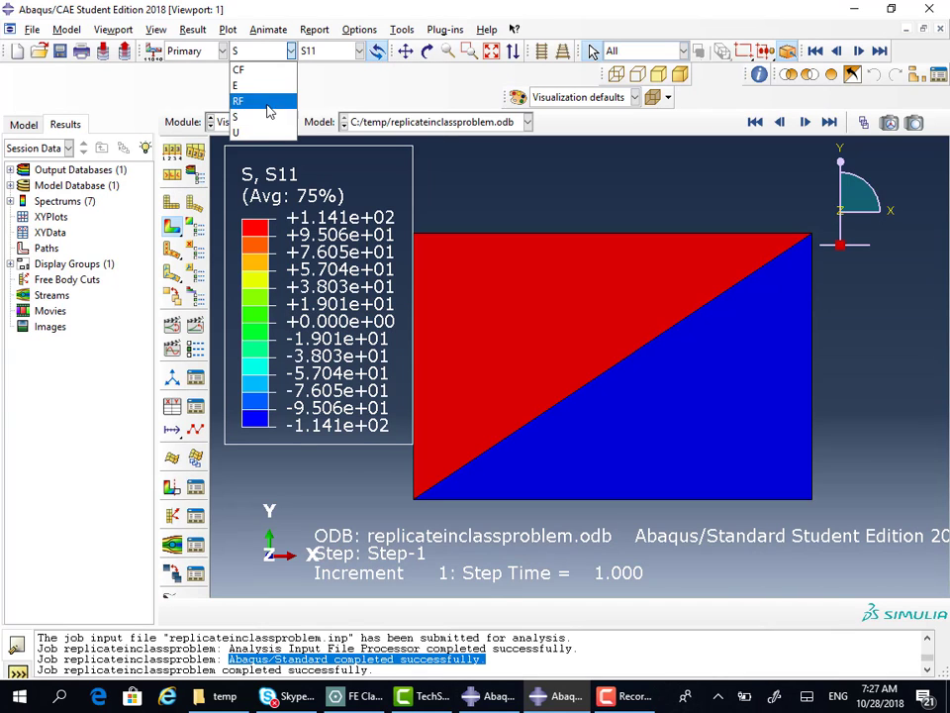
click(254, 134)
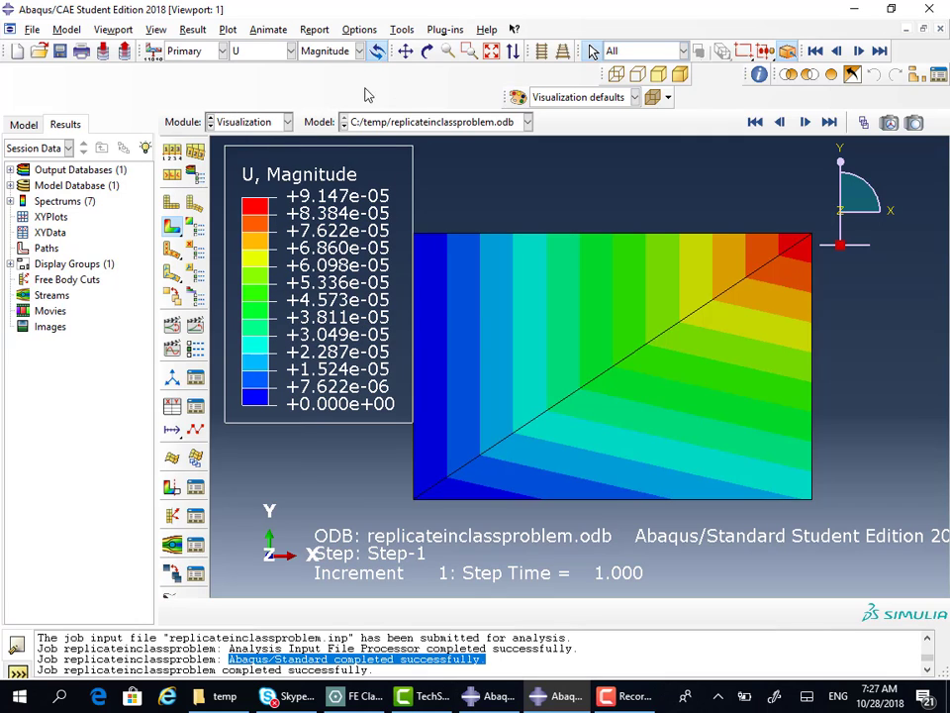
- Set up a field output report at unique nodal positions with the spatial displacement components U1 and U2
click(314, 30)
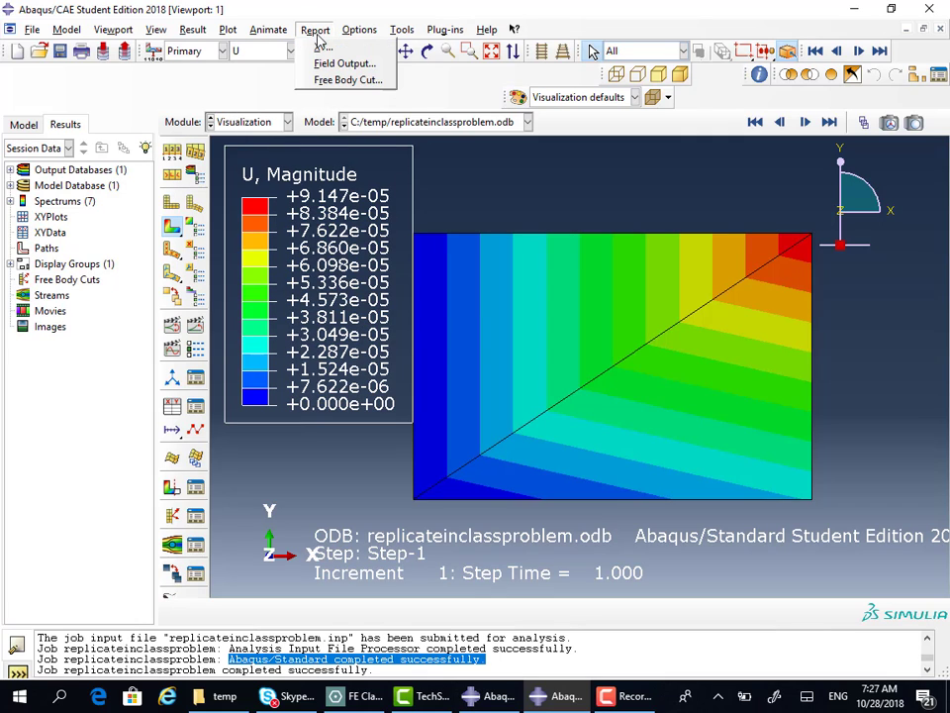
click(337, 63)
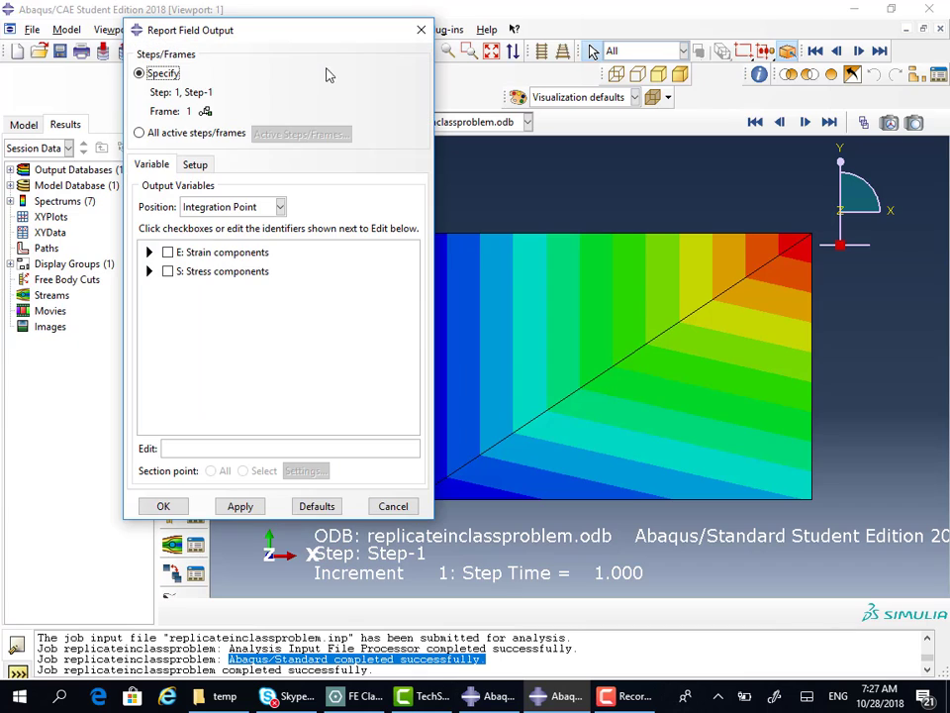
click(222, 207)
click(213, 272)
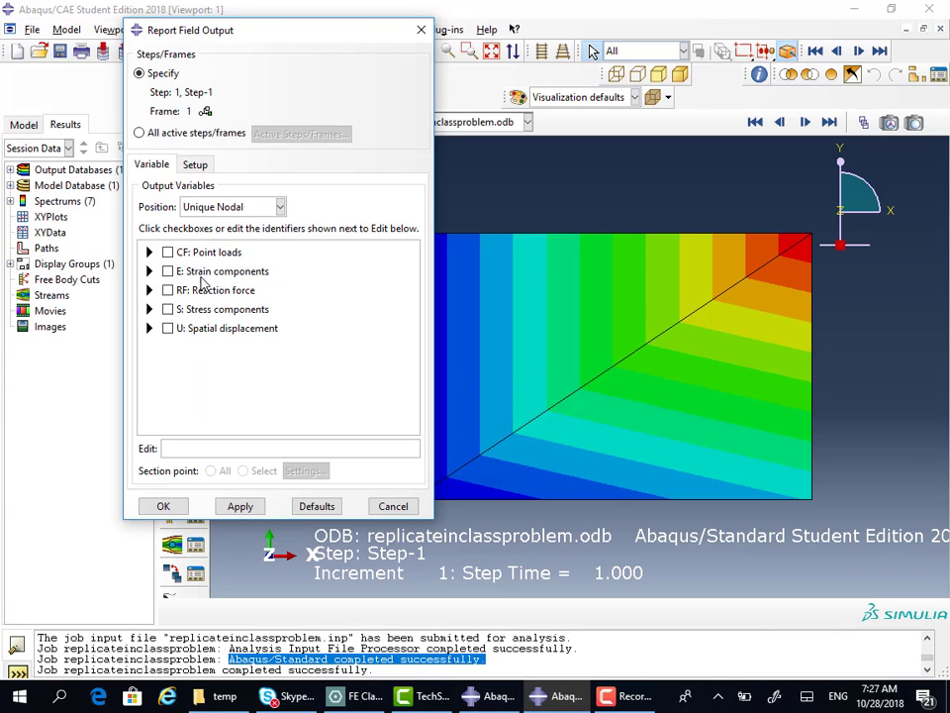
click(150, 327)
click(186, 360)
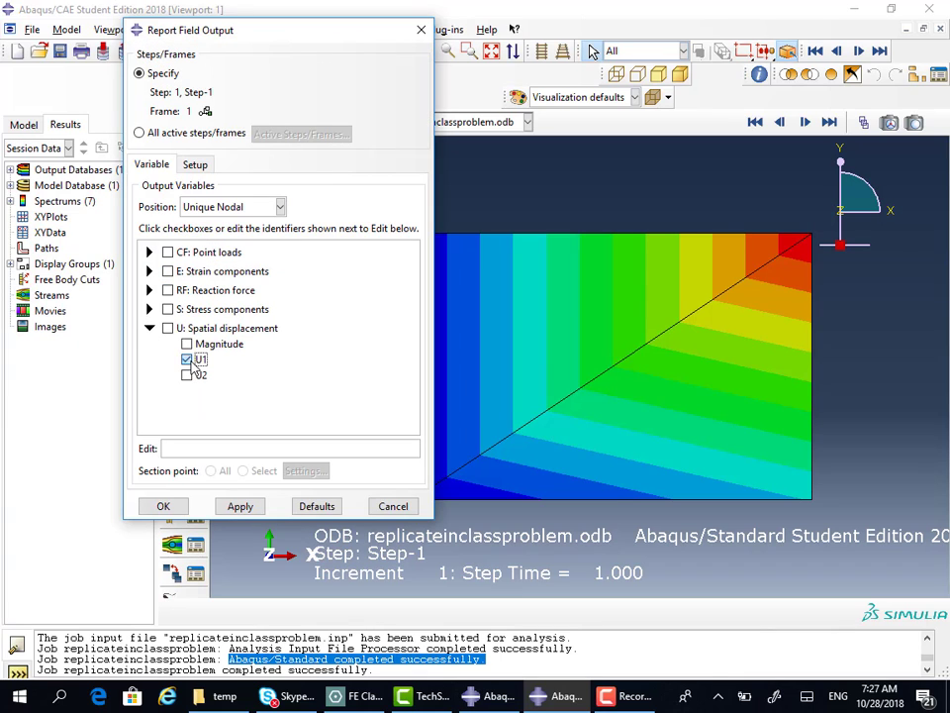
click(186, 375)
- Name the report file replicateresults.txt in C:/temp and write the displacement report
click(194, 165)
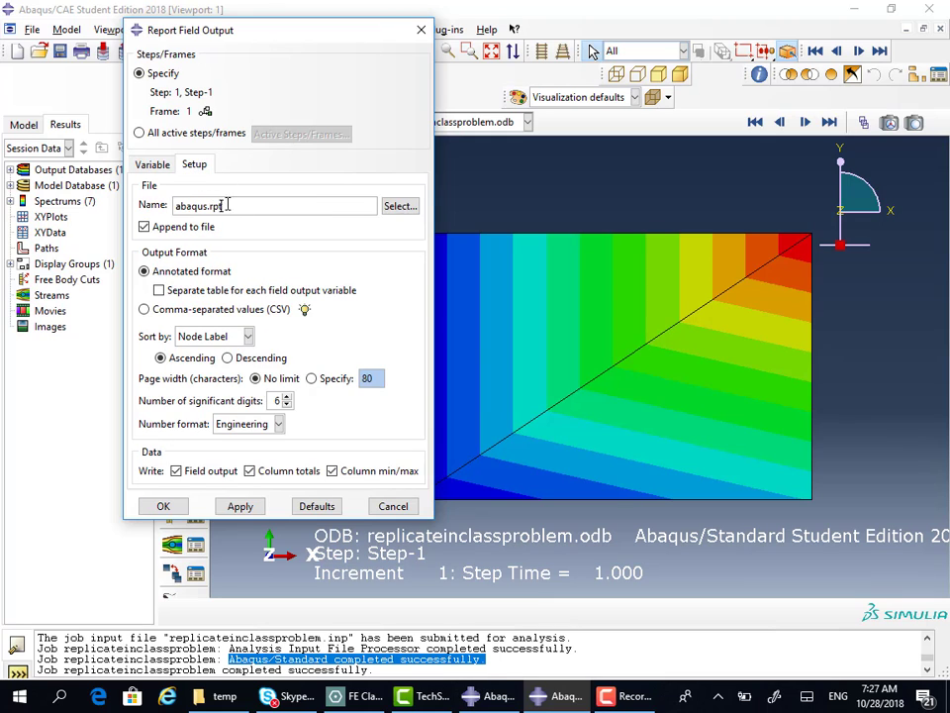
triple_click(214, 206)
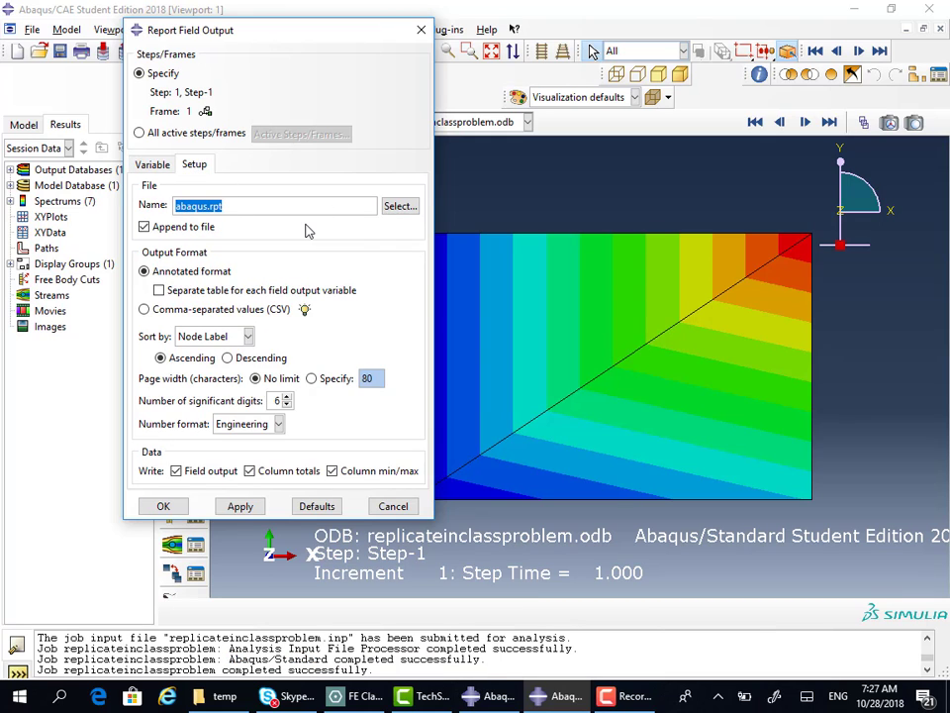
text(replicateresult)
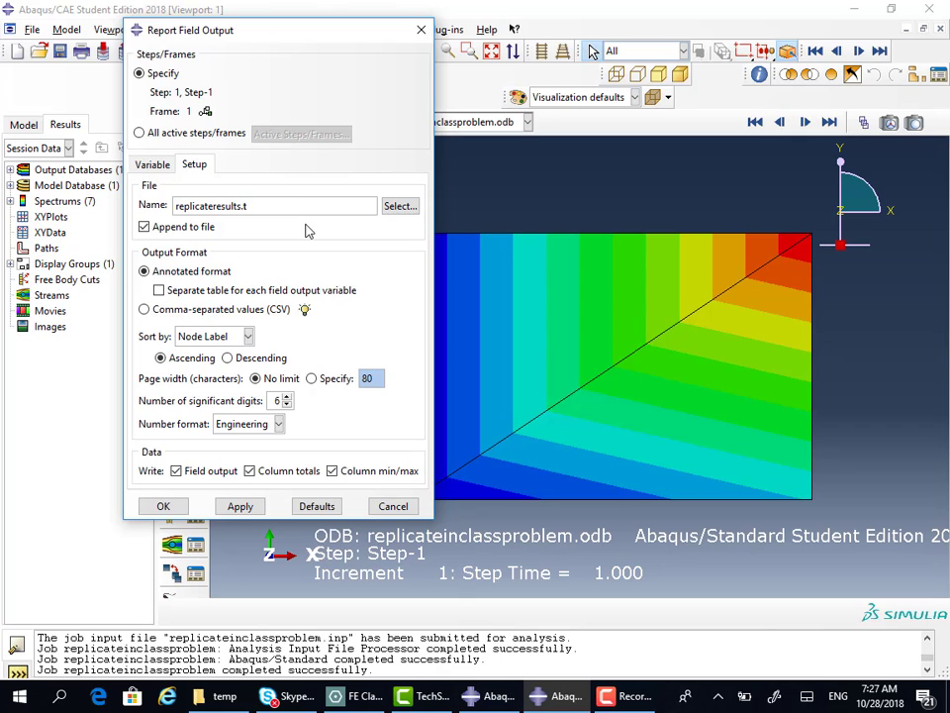
text(s.txt)
click(394, 206)
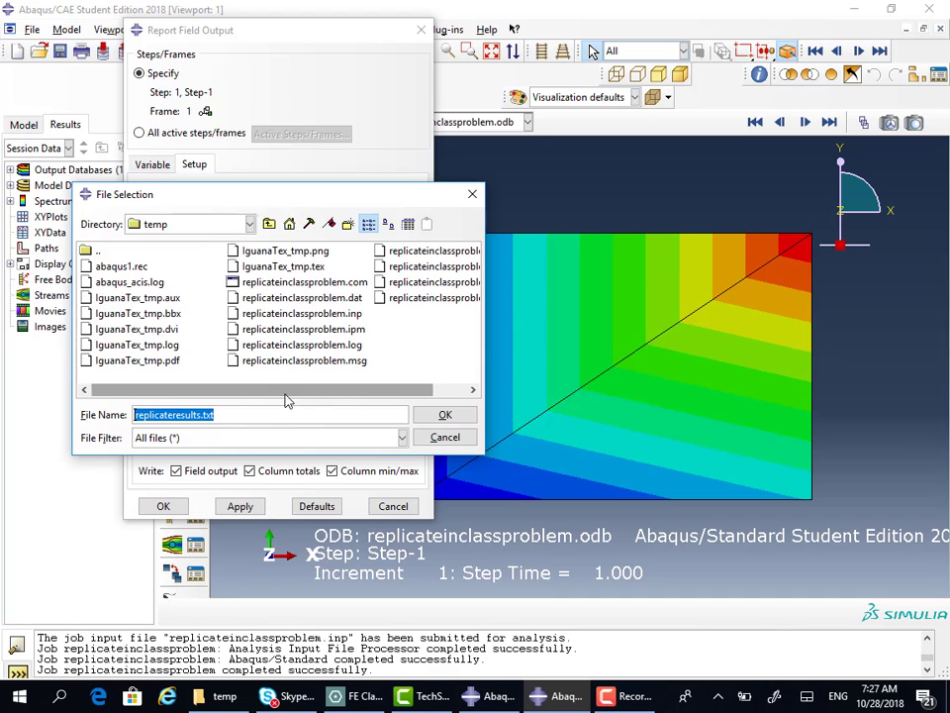
click(446, 417)
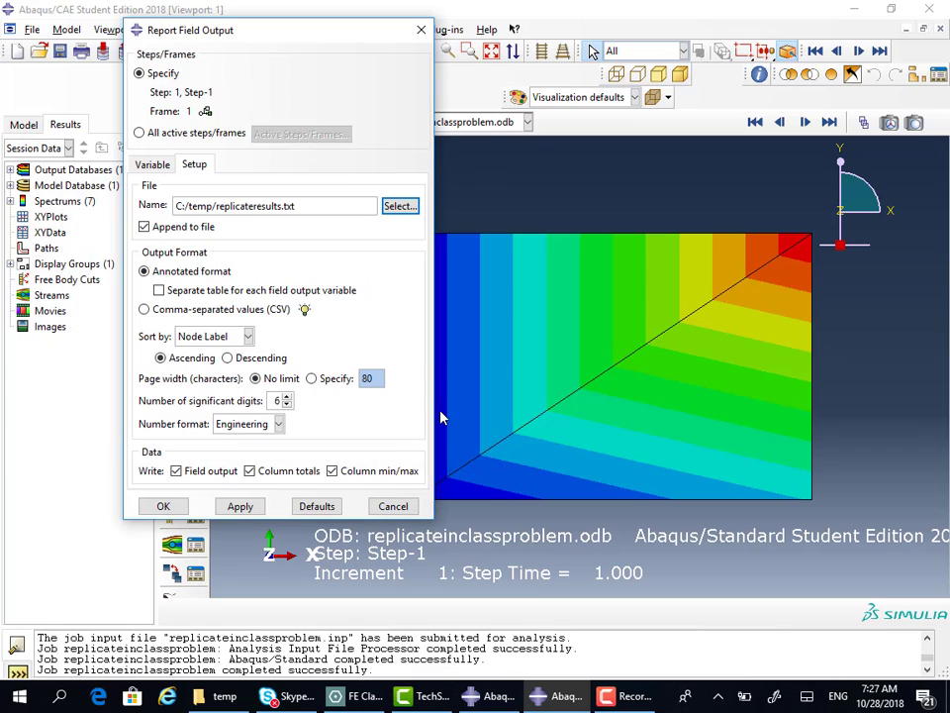
click(163, 505)
- Switch to the temp folder in File Explorer and open the replicateresults text file to view its nodal displacement table
key(alt+Tab)
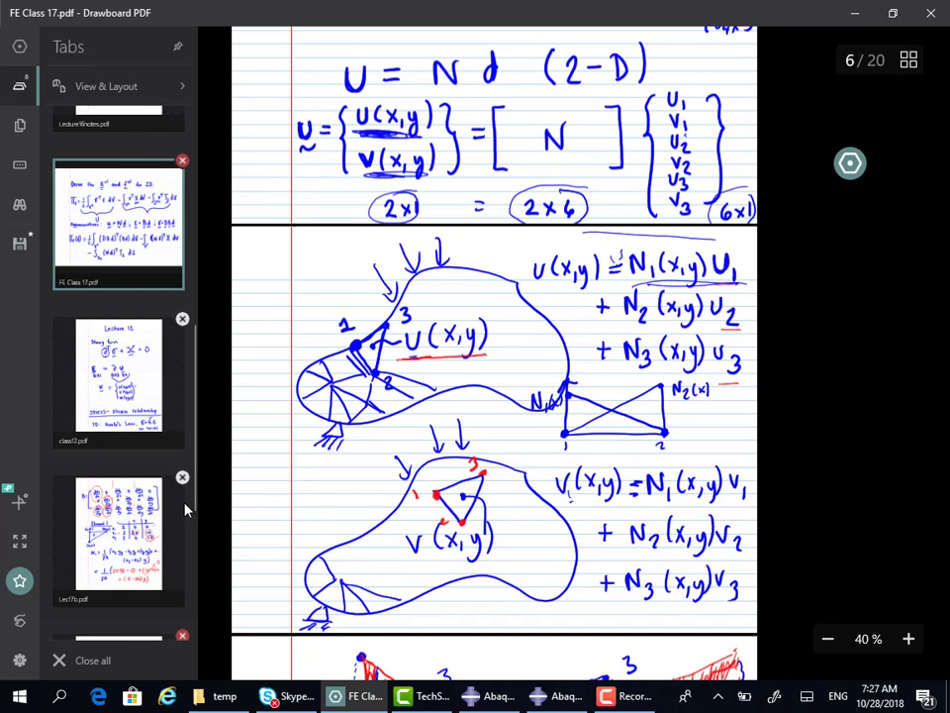
click(223, 696)
click(426, 185)
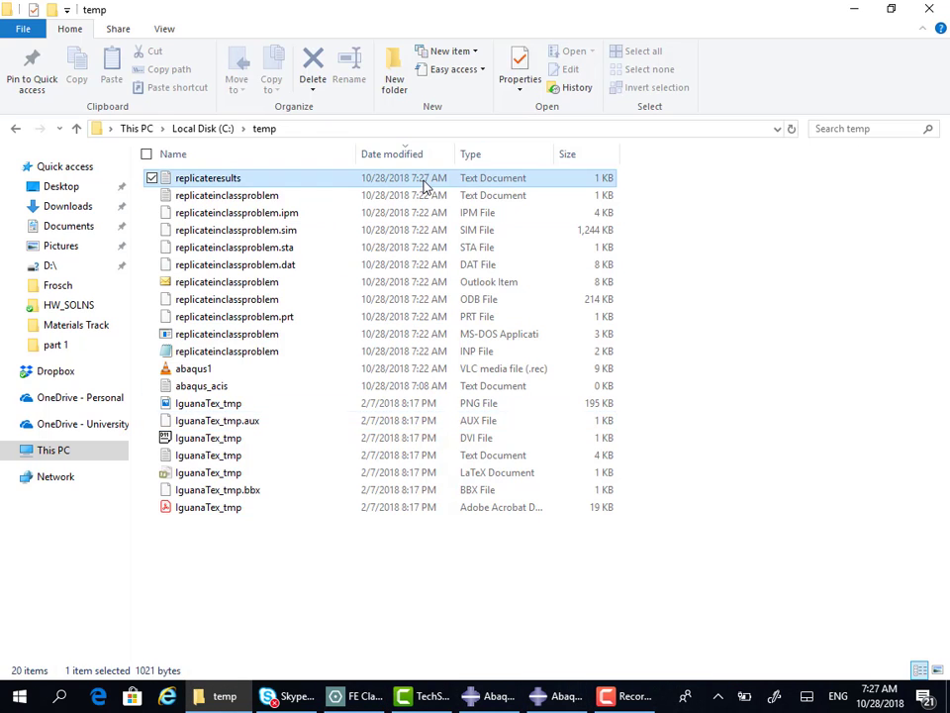
double_click(425, 185)
scroll(409, 272, down, 1)
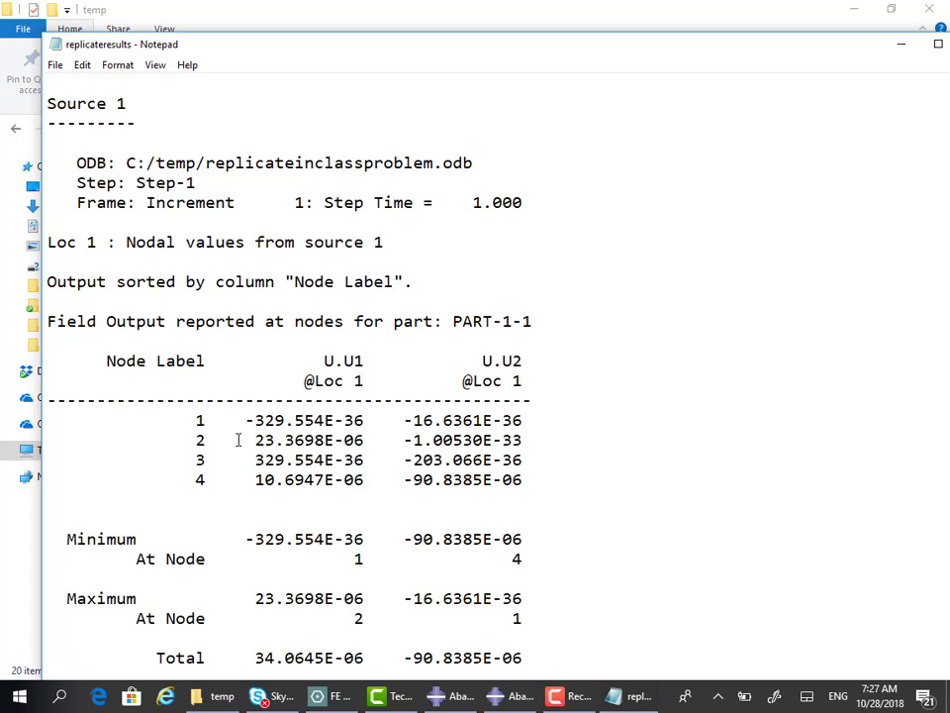
- Examine the U1 and U2 displacement values reported for nodes 1 and 2
drag(256, 439, 362, 442)
click(372, 442)
drag(249, 421, 549, 423)
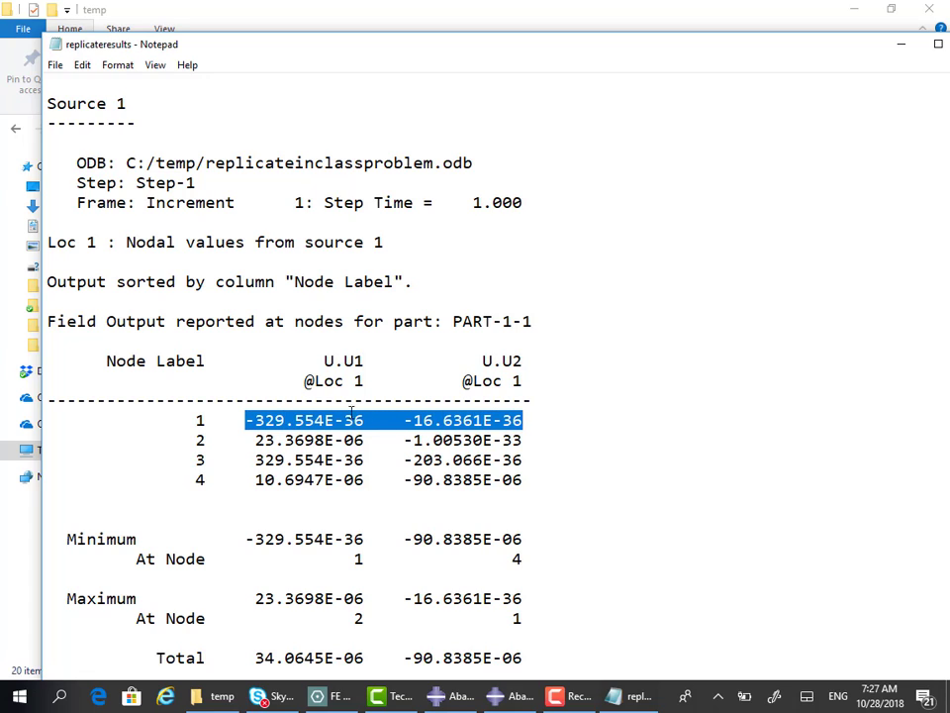
click(354, 420)
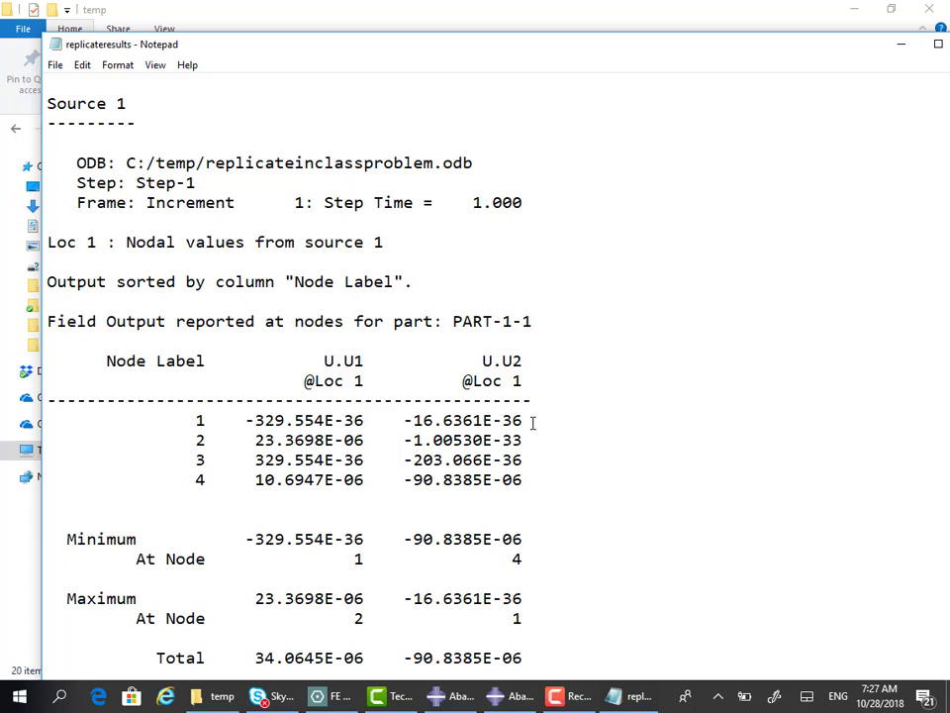
drag(533, 423, 248, 421)
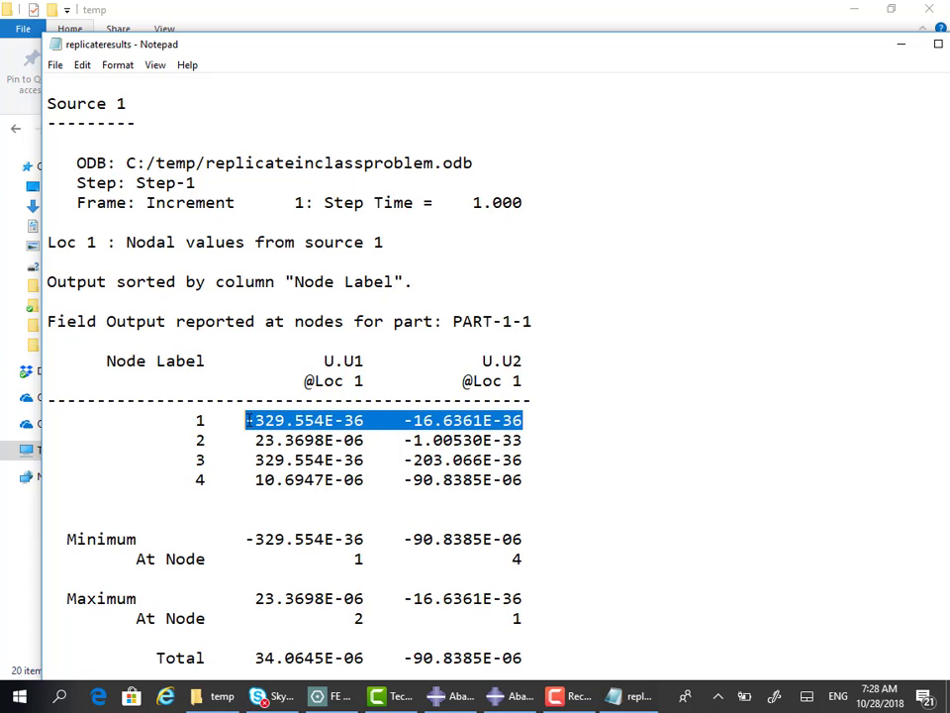
click(365, 420)
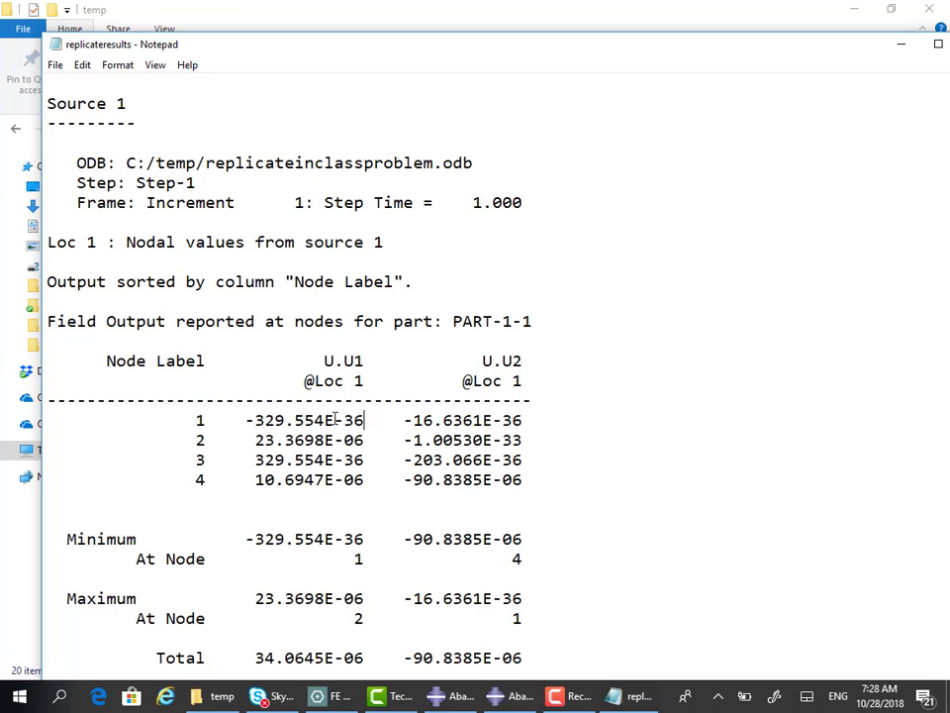
mouse_move(364, 420)
mouse_down()
mouse_move(255, 420)
mouse_move(368, 420)
mouse_up()
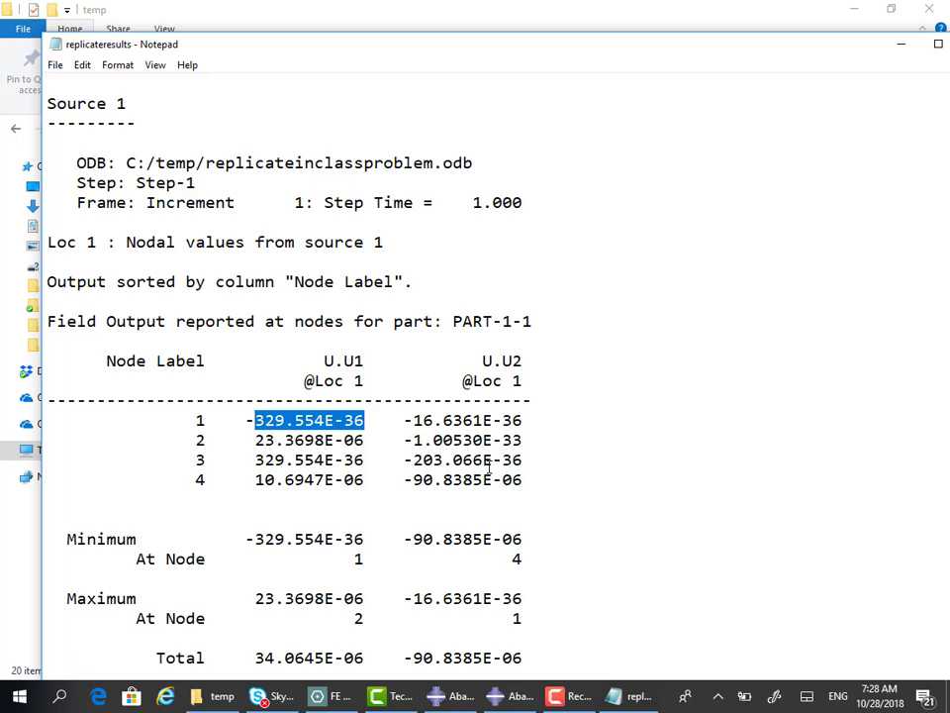
click(246, 442)
drag(198, 442, 266, 447)
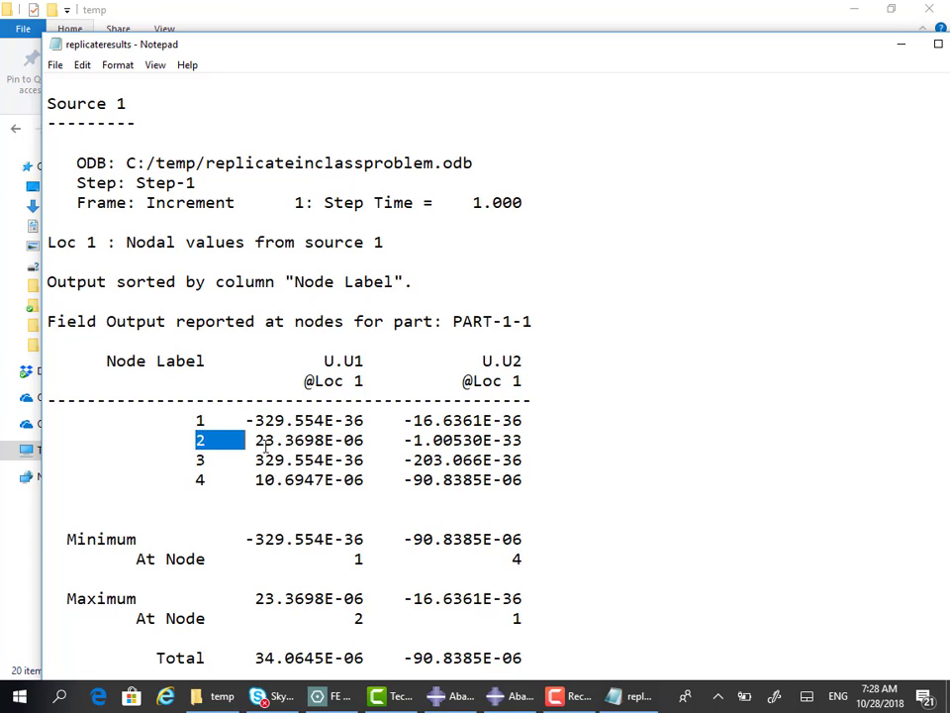
drag(366, 441, 255, 446)
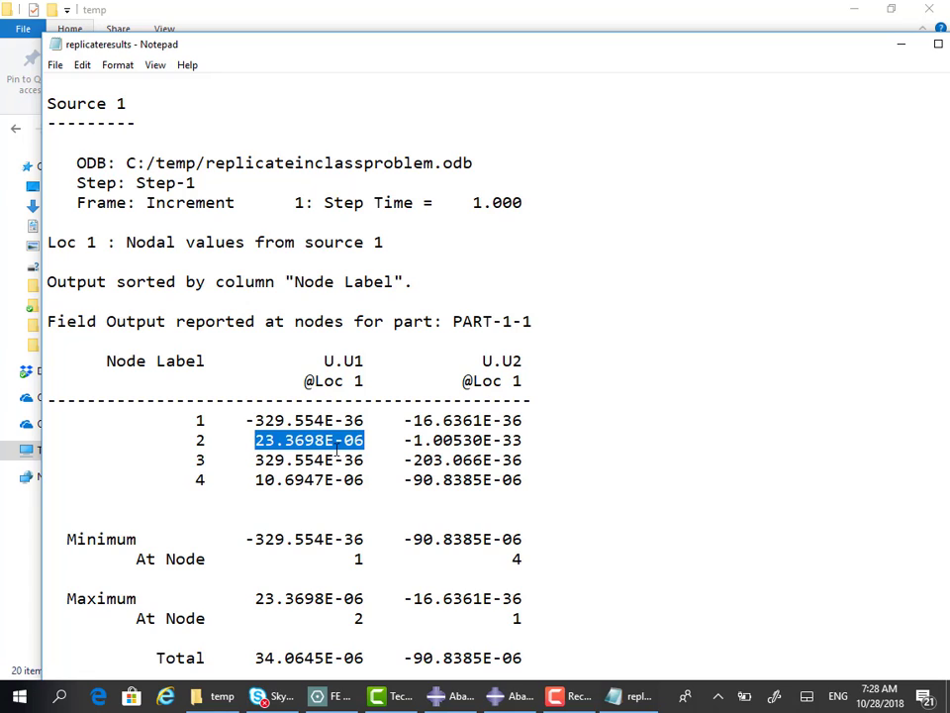
drag(404, 442, 527, 436)
drag(368, 441, 235, 441)
- Switch to Drawboard PDF, open TRIANGLE_EXAMPLE.pdf and find the reduced displacement vector solution on page 22
click(337, 698)
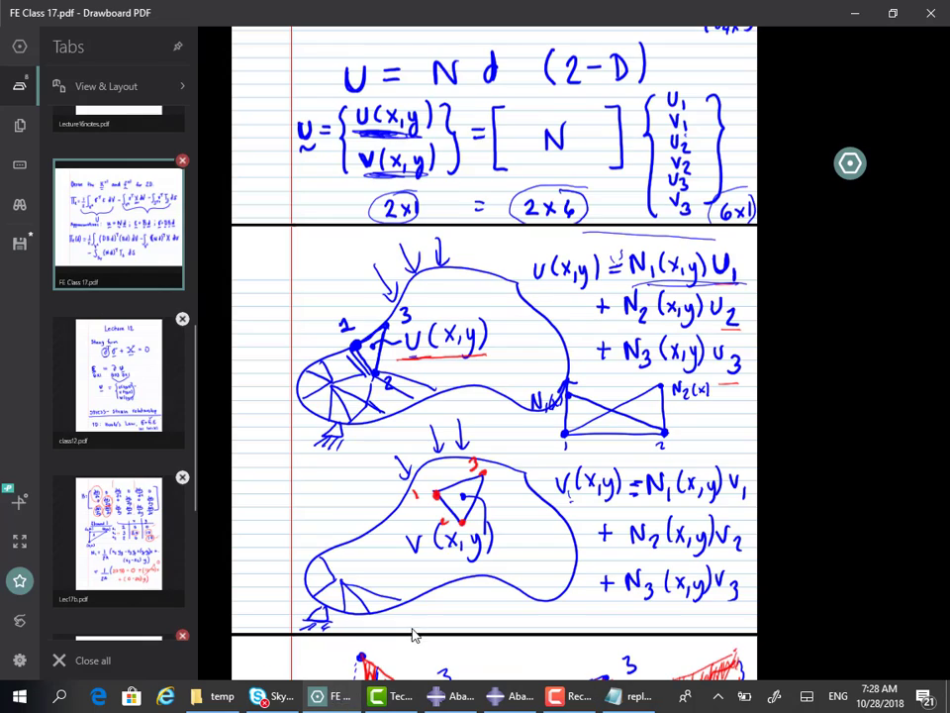
scroll(164, 554, down, 1)
scroll(163, 524, down, 3)
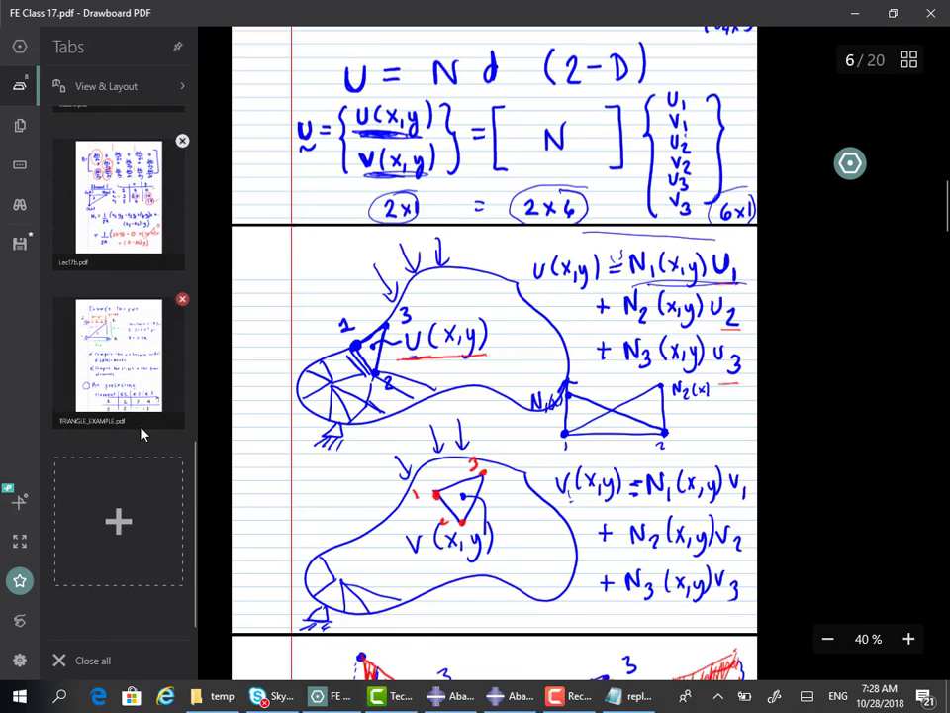
click(143, 388)
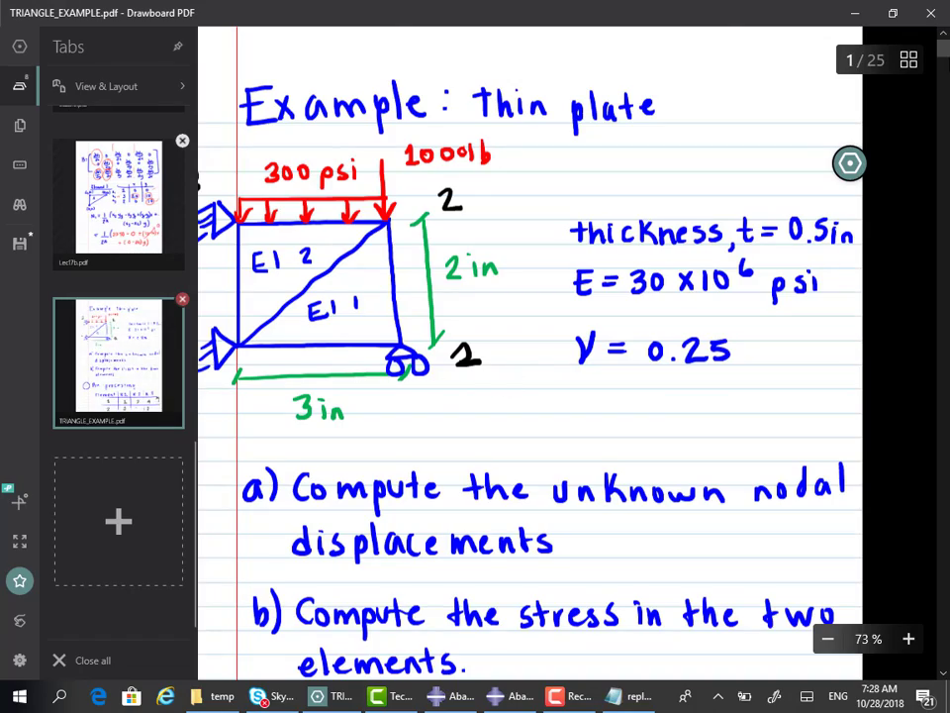
drag(943, 50, 913, 641)
scroll(515, 392, up, 20)
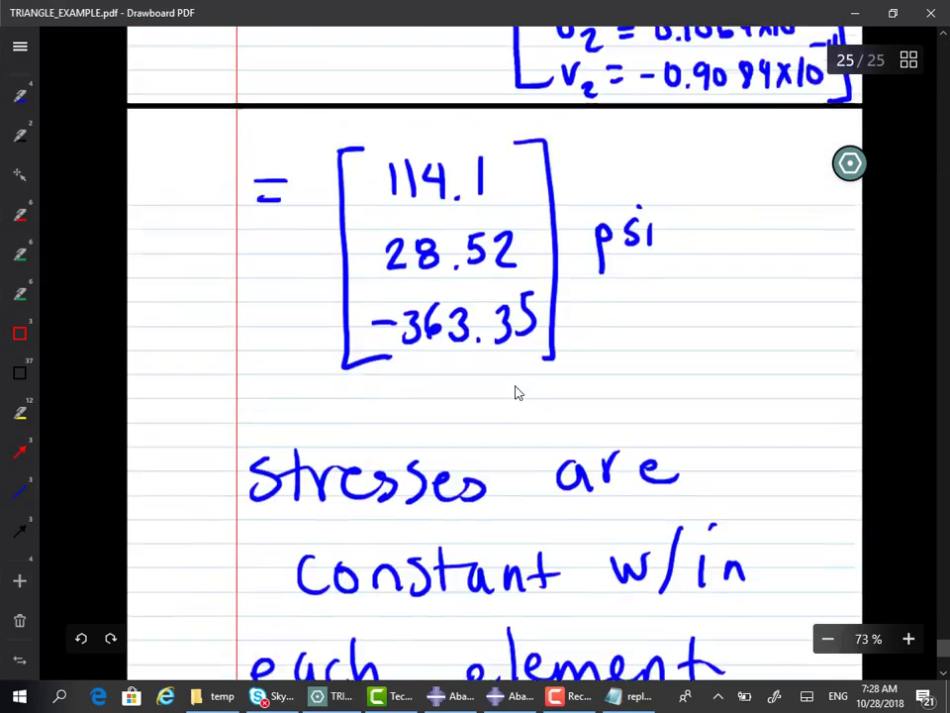
scroll(516, 422, up, 3)
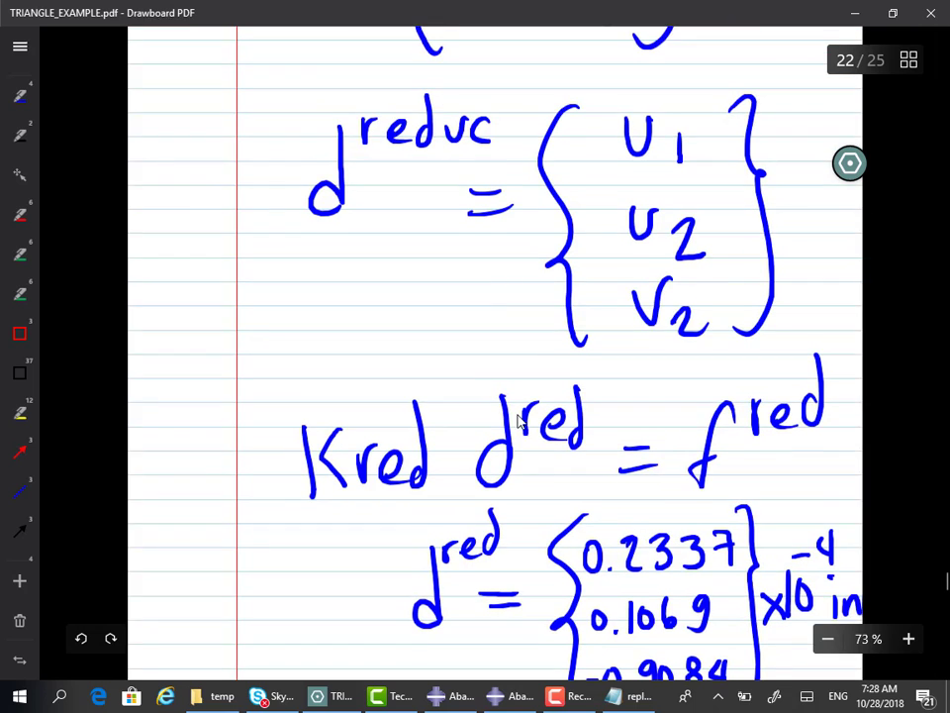
scroll(647, 414, down, 1)
scroll(650, 309, up, 2)
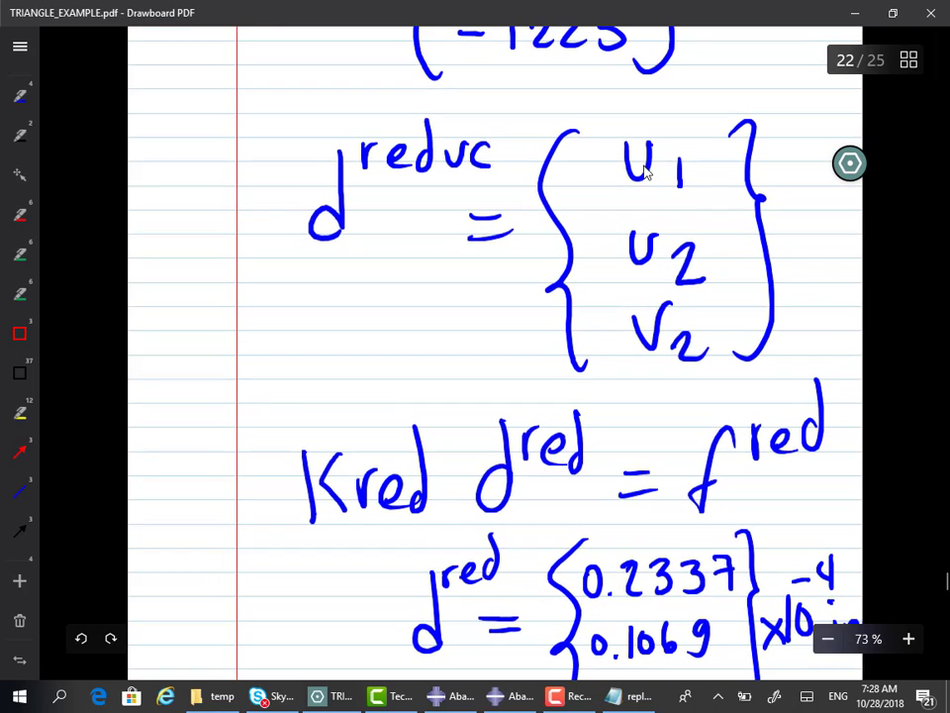
scroll(618, 549, down, 2)
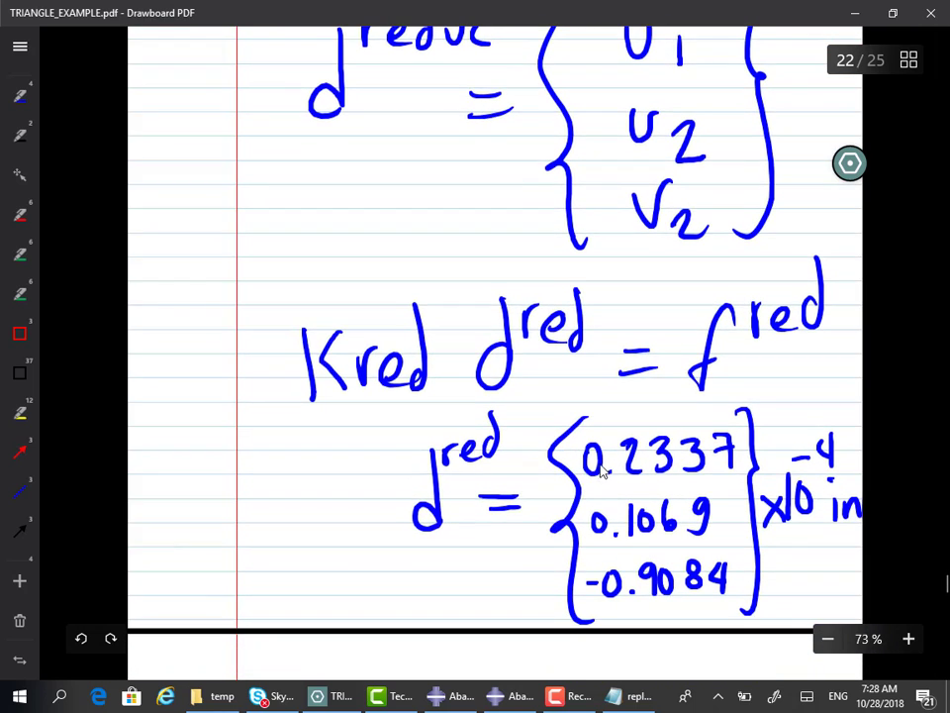
- Compare the reported displacements of nodes 2 and 4 in Notepad with the hand-calculated vector in the PDF
click(613, 699)
drag(256, 440, 325, 440)
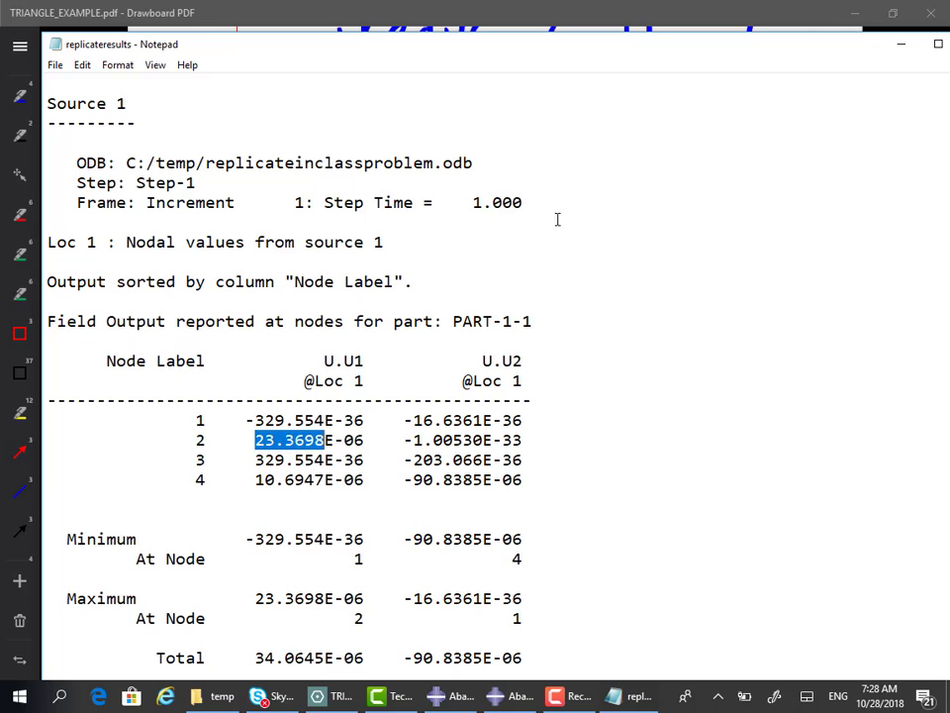
click(854, 11)
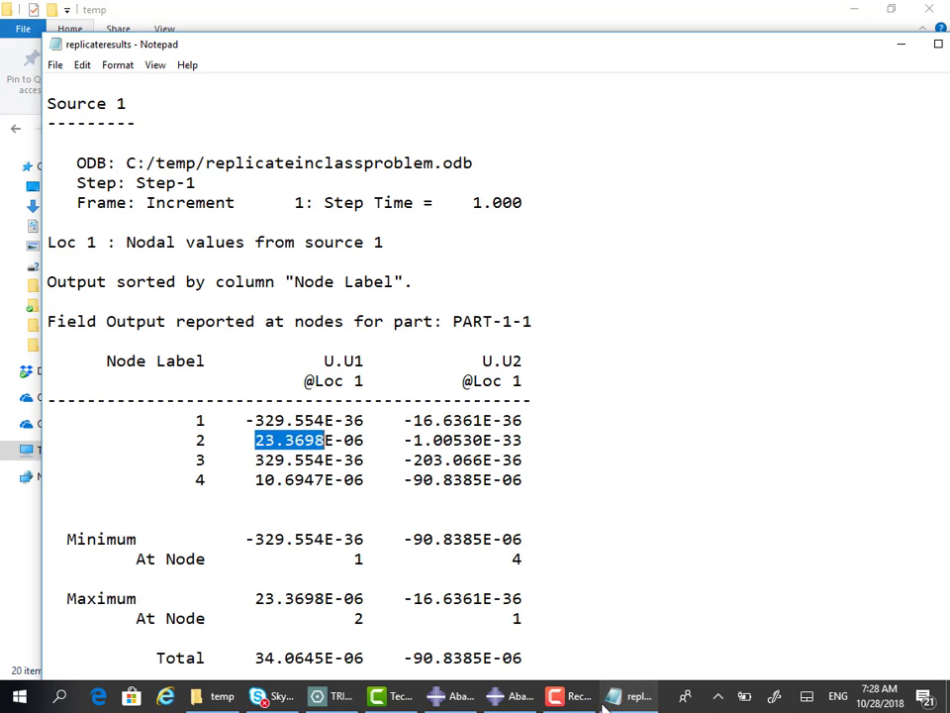
click(332, 696)
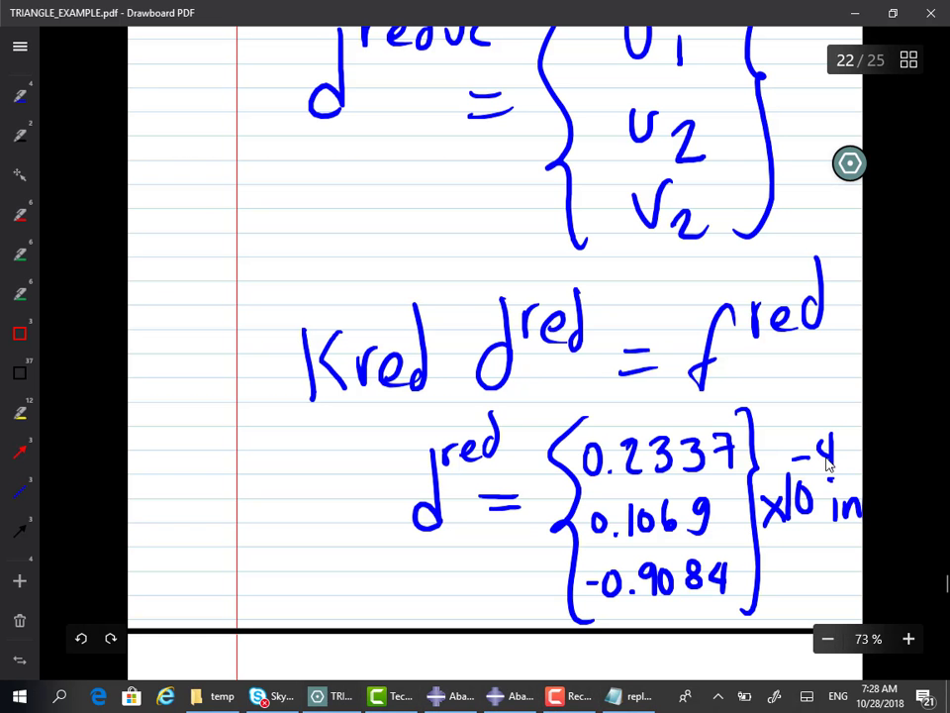
click(614, 698)
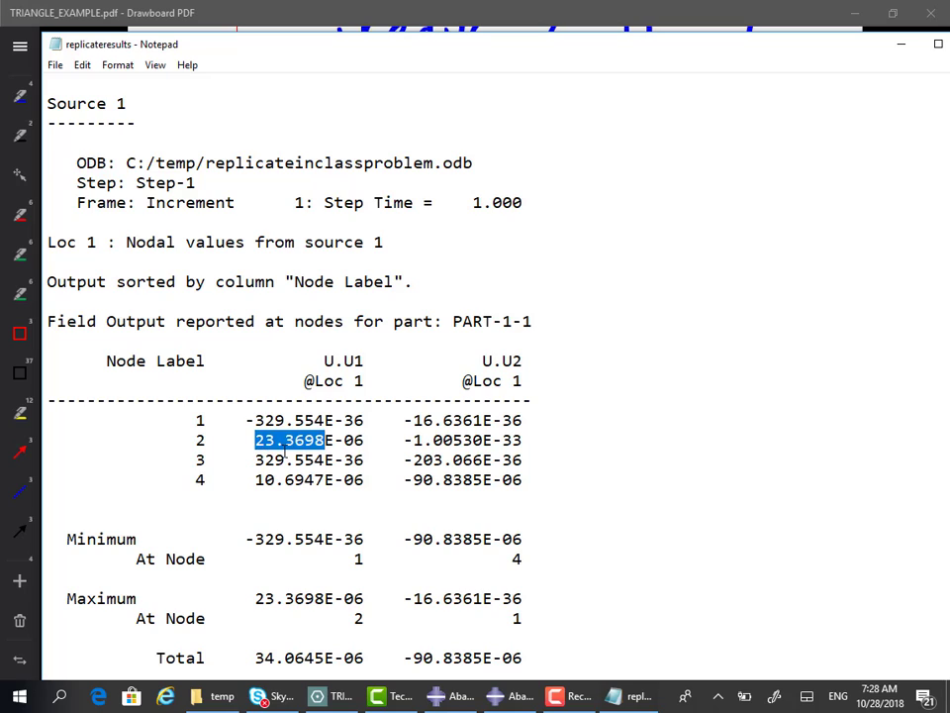
click(255, 439)
drag(195, 439, 344, 439)
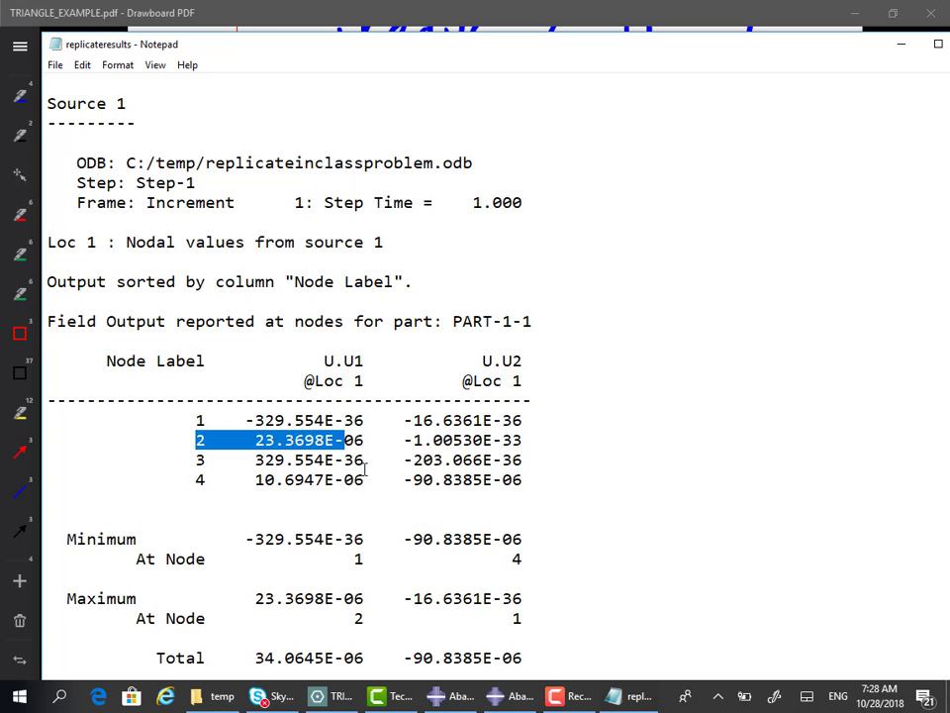
drag(259, 479, 531, 479)
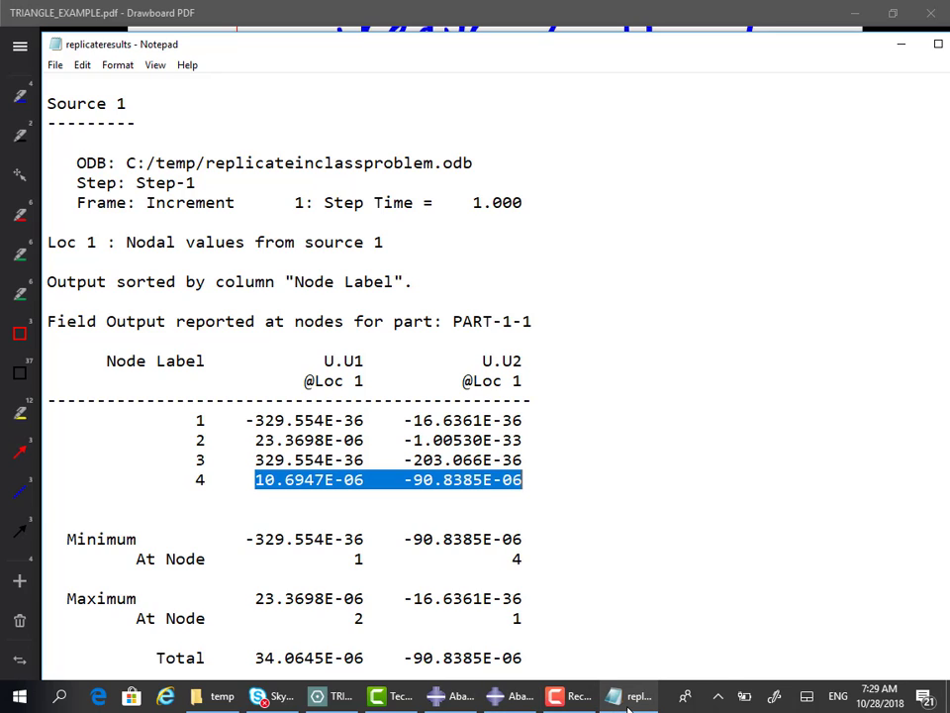
- Switch to the triangle example in Drawboard PDF, compare its displacement vector with the Notepad report, and minimize both windows
mouse_move(340, 696)
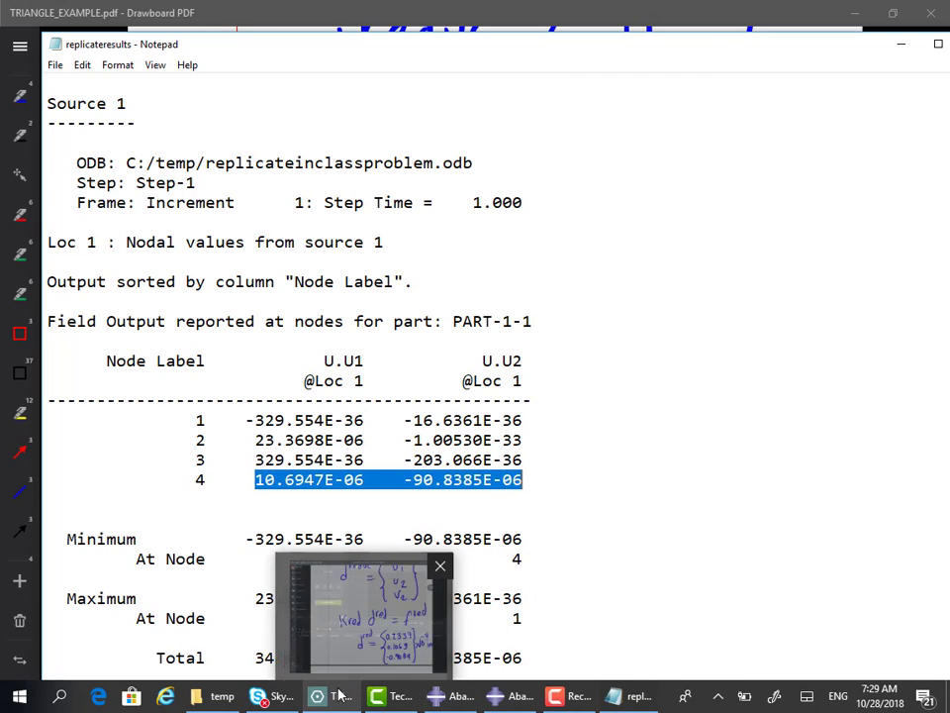
click(339, 665)
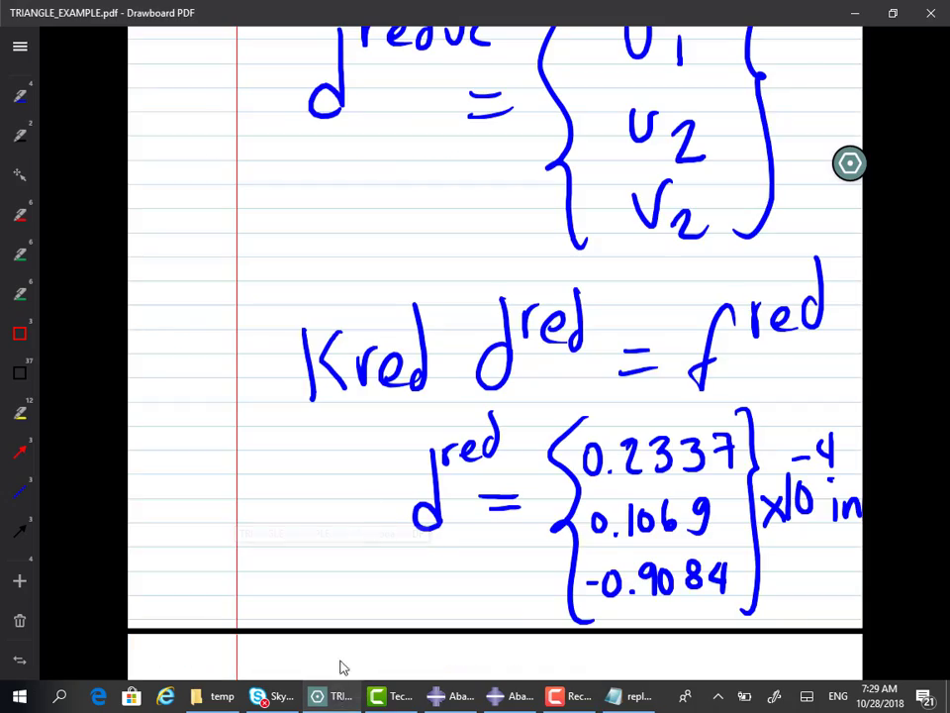
drag(548, 12, 507, 24)
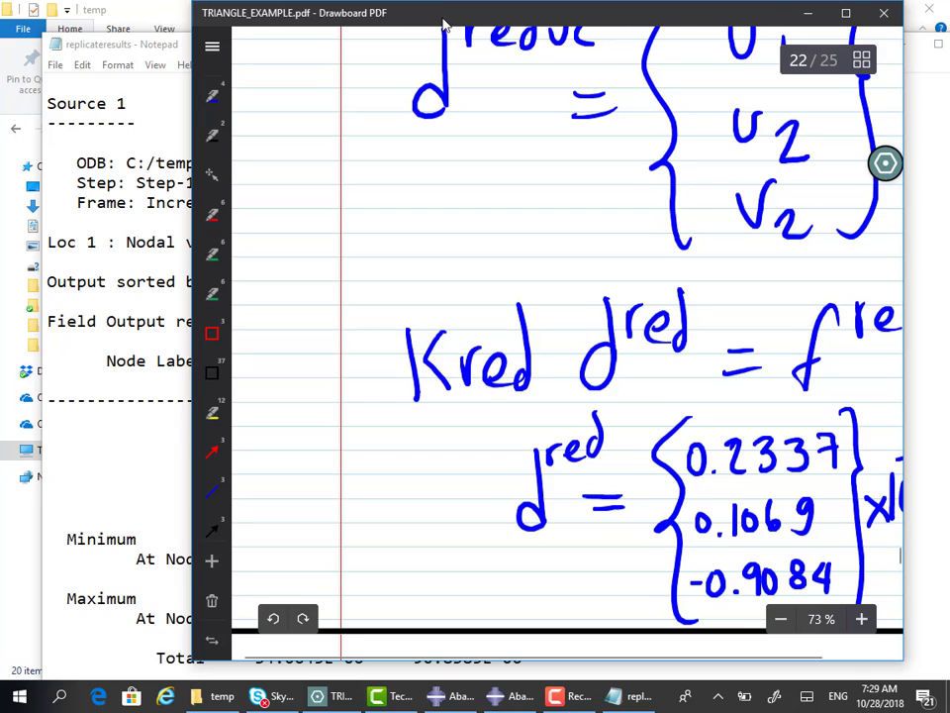
drag(442, 23, 594, 43)
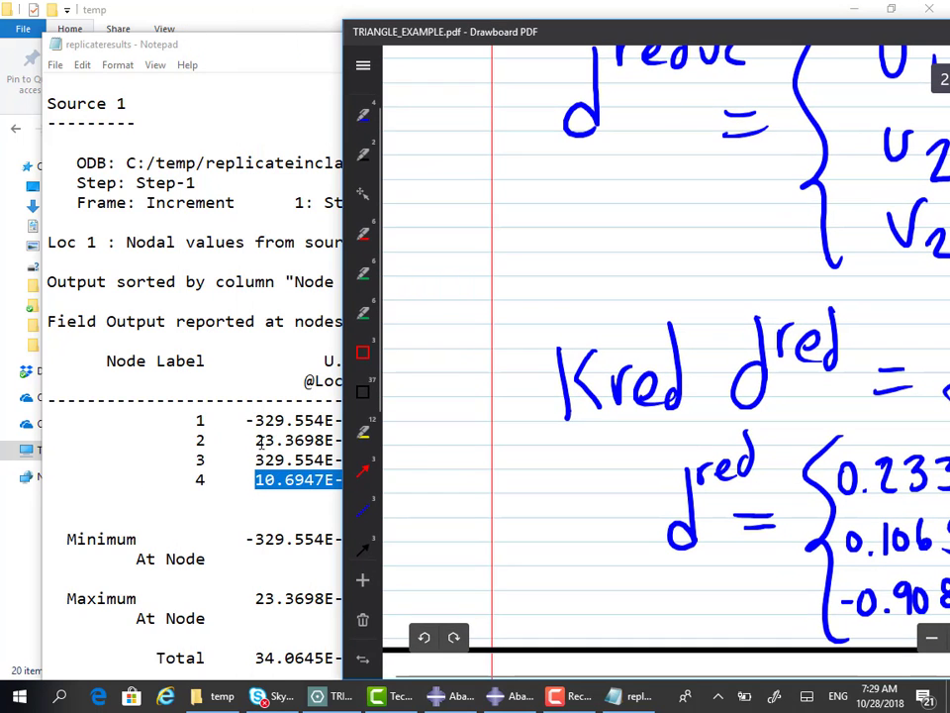
drag(478, 28, 381, 40)
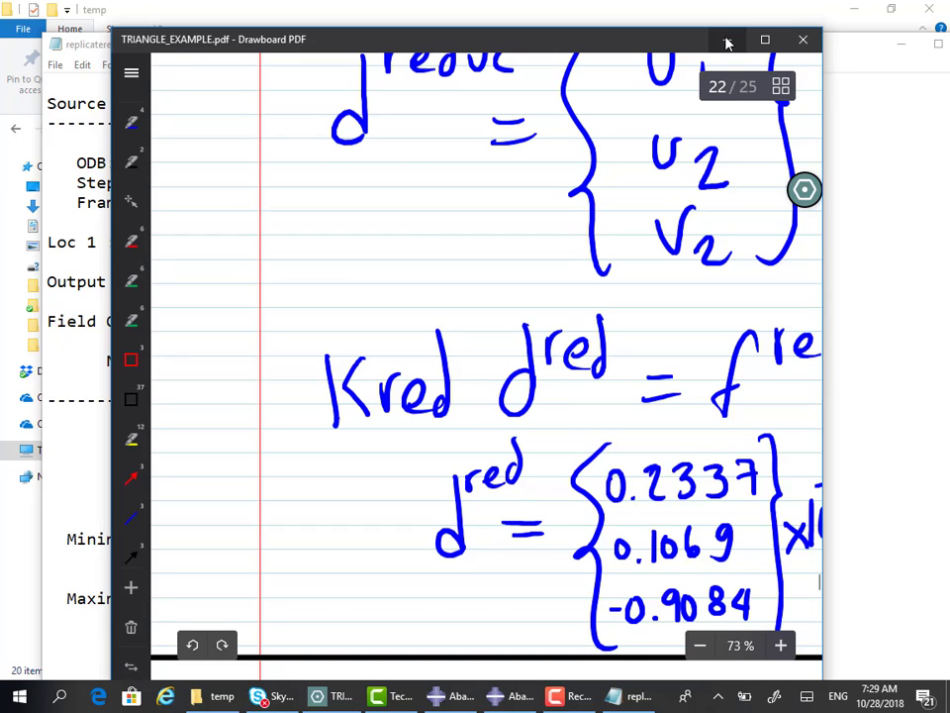
click(727, 41)
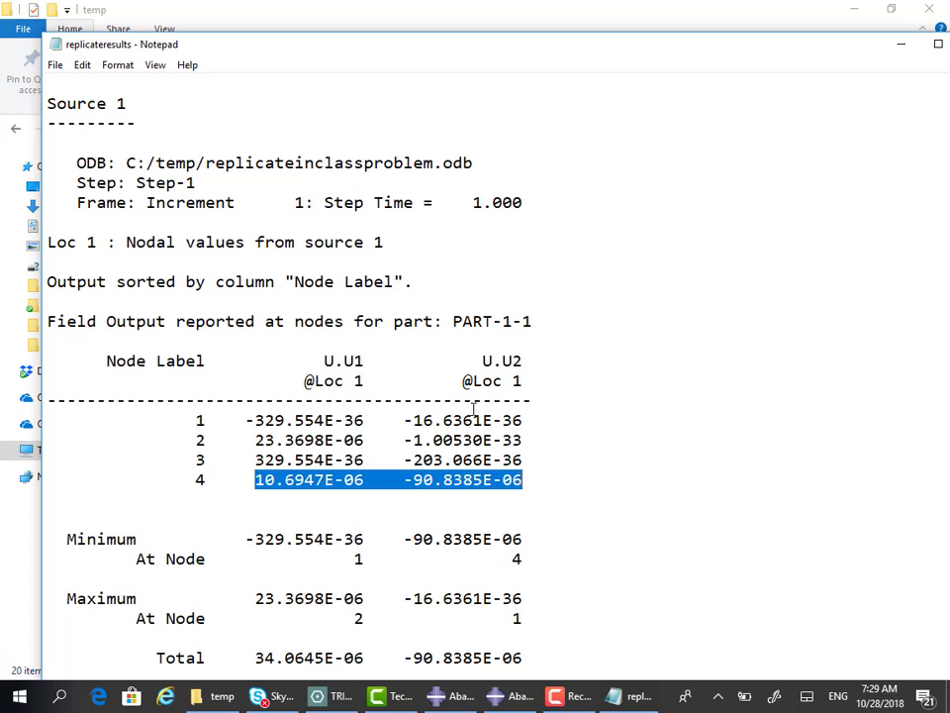
click(900, 44)
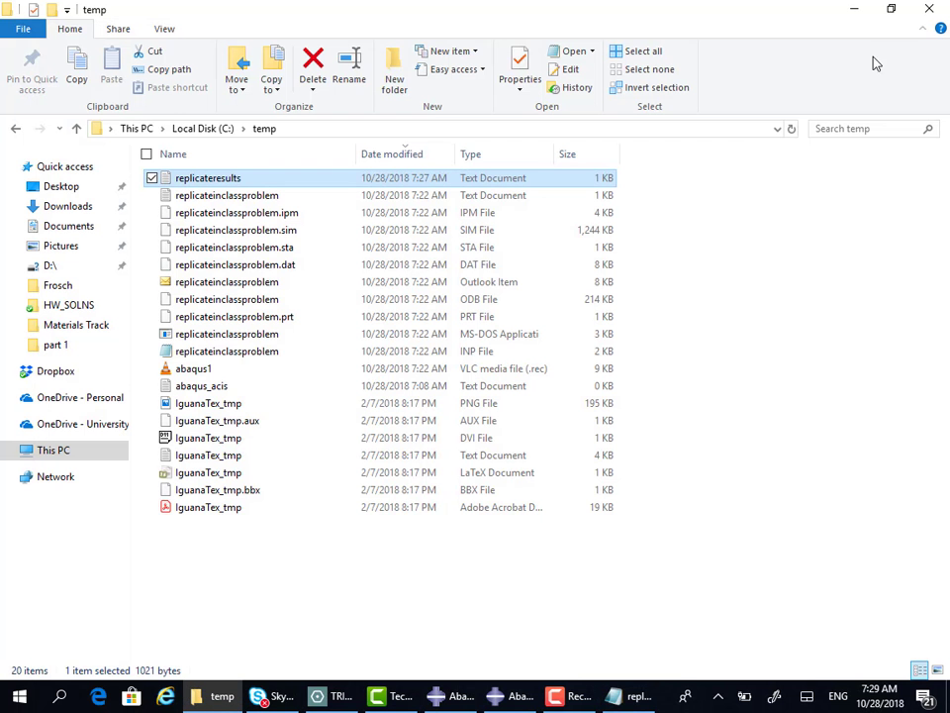
- Switch to Abaqus/CAE and plot the stress variable S as Mises contours on the plate
click(504, 698)
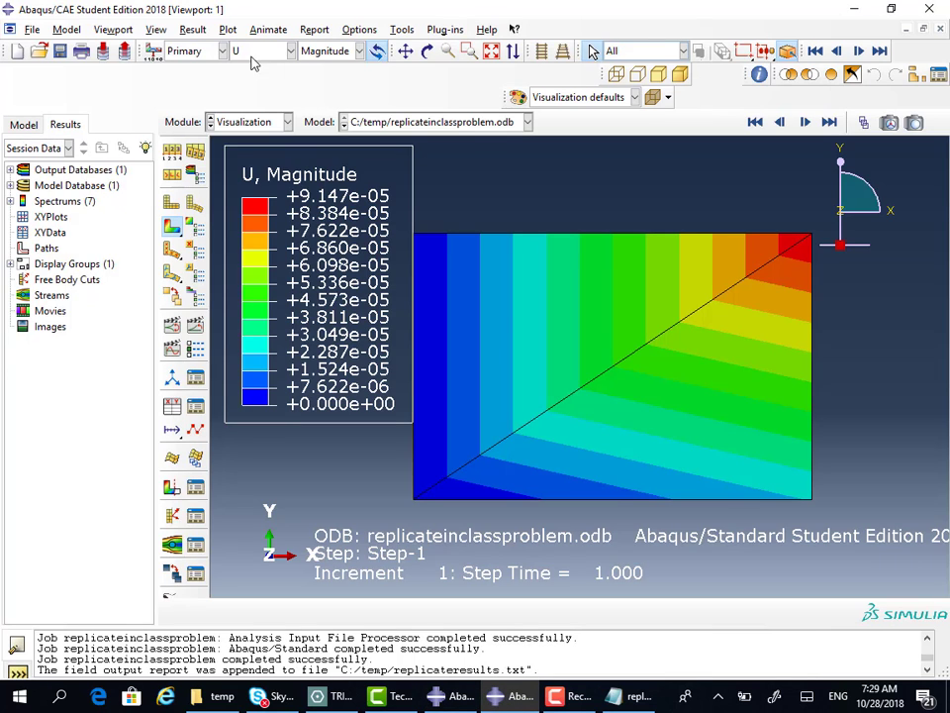
click(265, 51)
click(240, 117)
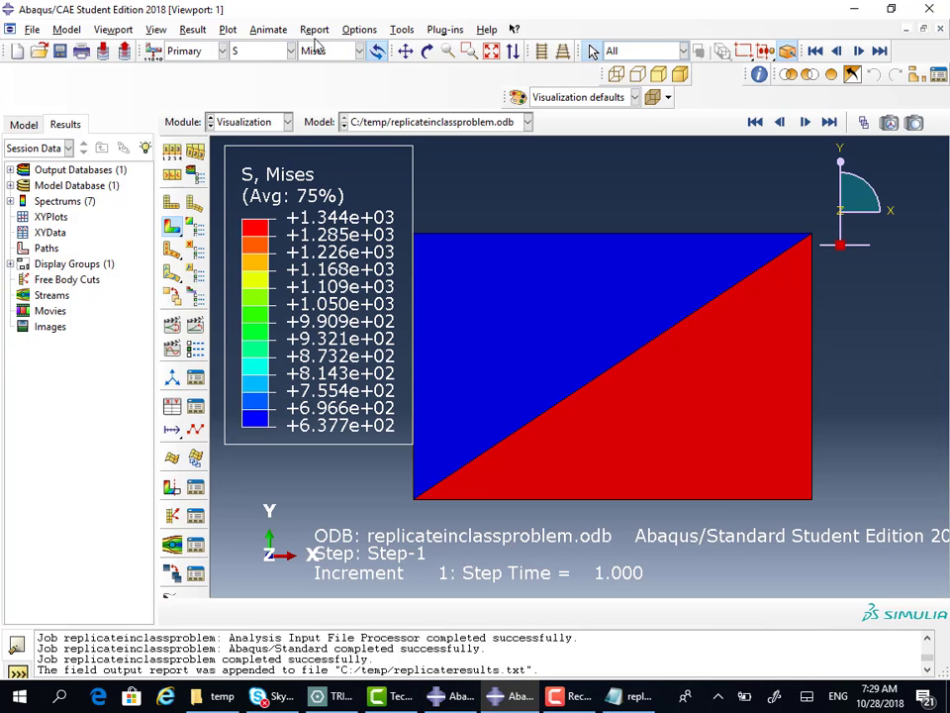
- Open a field output report and set the output variable position to Integration Point
click(313, 30)
click(323, 63)
click(233, 206)
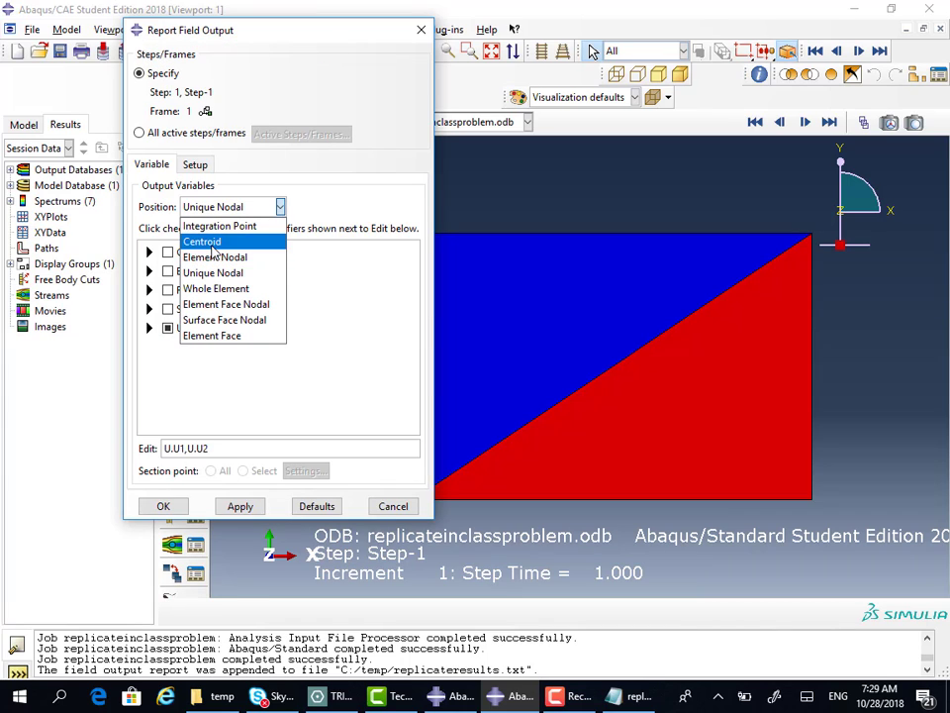
click(195, 164)
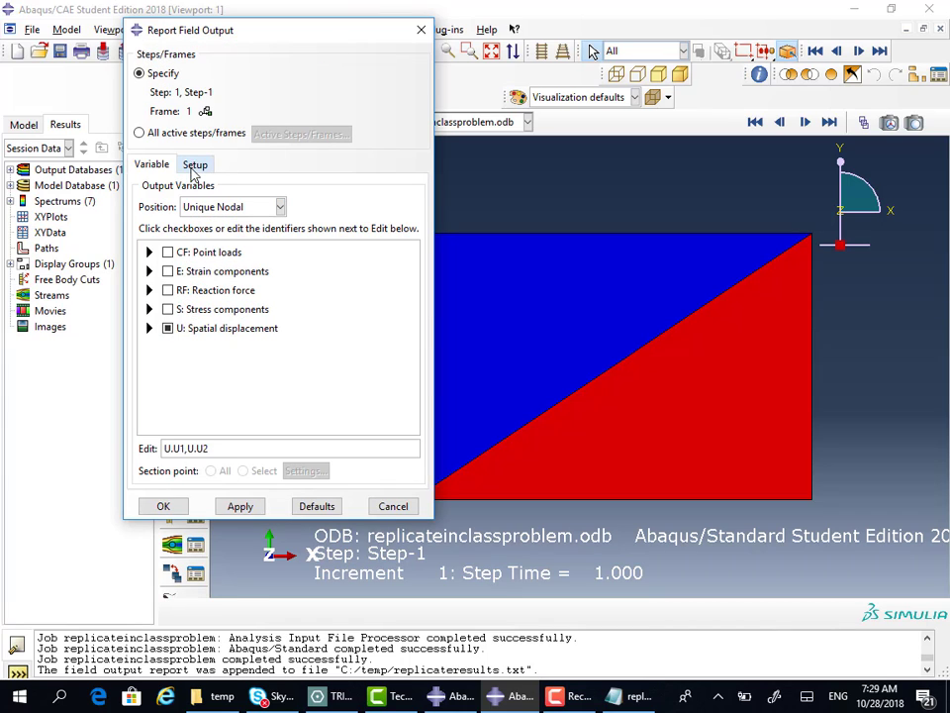
click(208, 208)
click(225, 207)
click(228, 207)
click(222, 226)
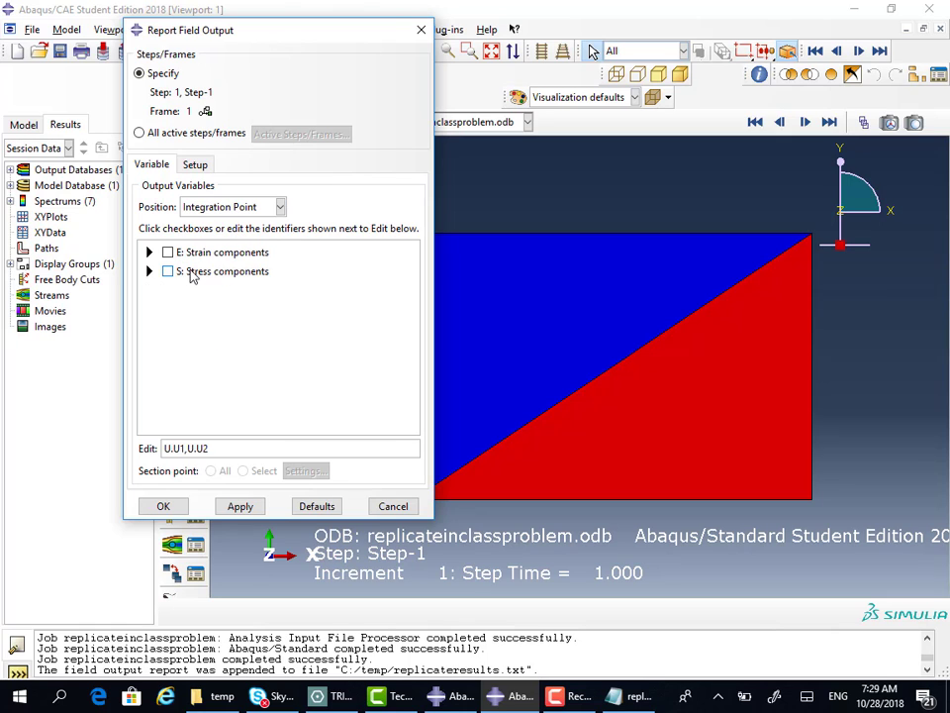
- Include the stress components S11, S22 and S12 in the field output report
click(150, 271)
click(150, 272)
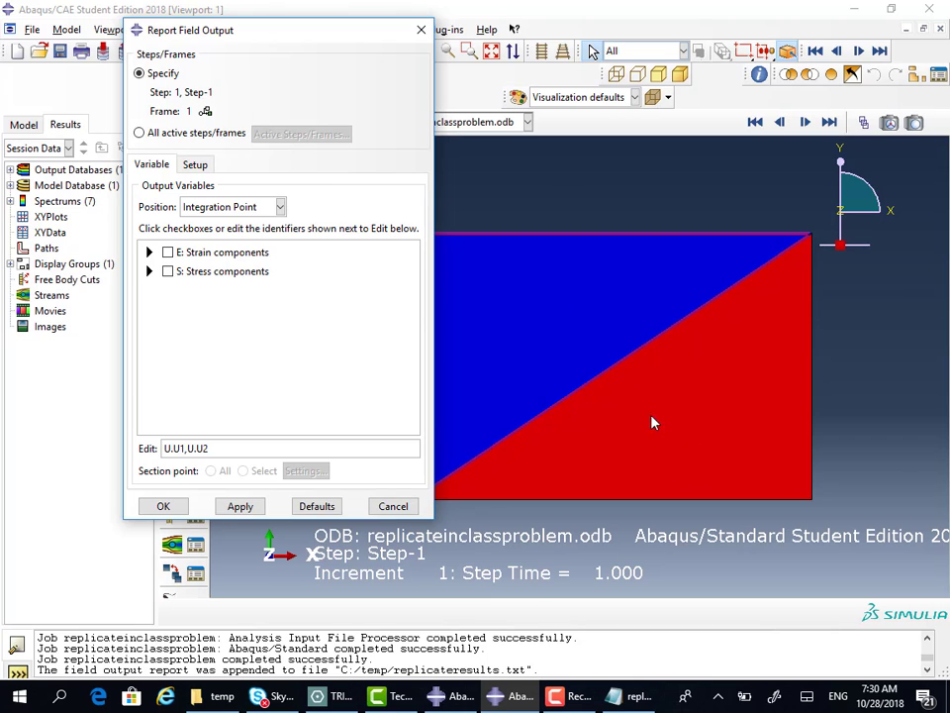
click(148, 272)
scroll(212, 337, down, 2)
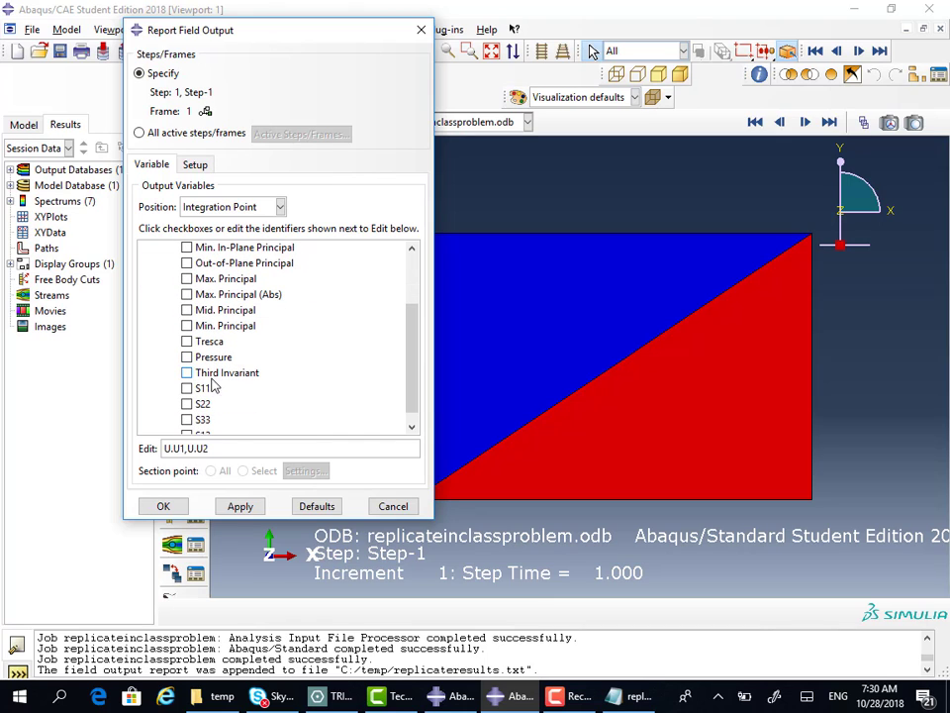
click(194, 390)
click(197, 403)
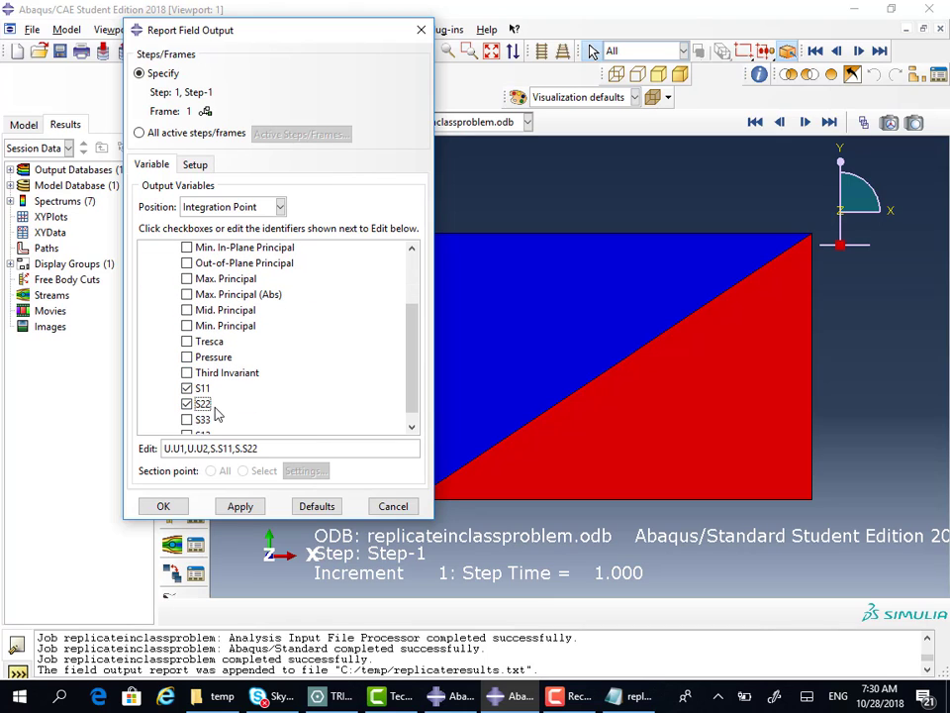
scroll(205, 409, down, 1)
click(198, 423)
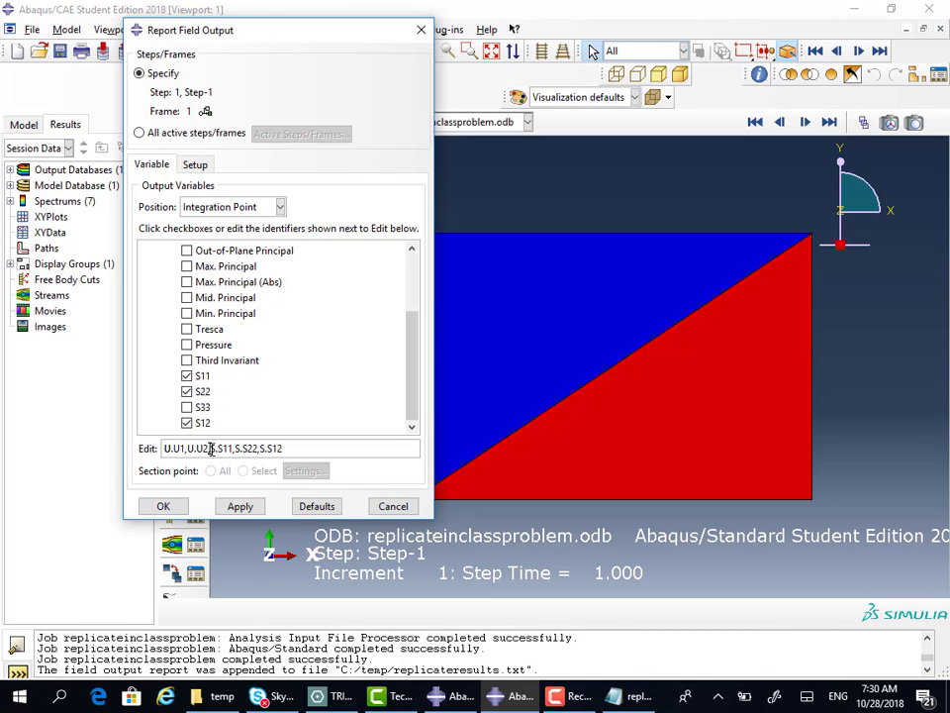
- Remove U.U1 and U.U2 from the report variables and append the stress report to C:/temp/replicateresults.txt
drag(211, 449, 162, 449)
key(BackSpace)
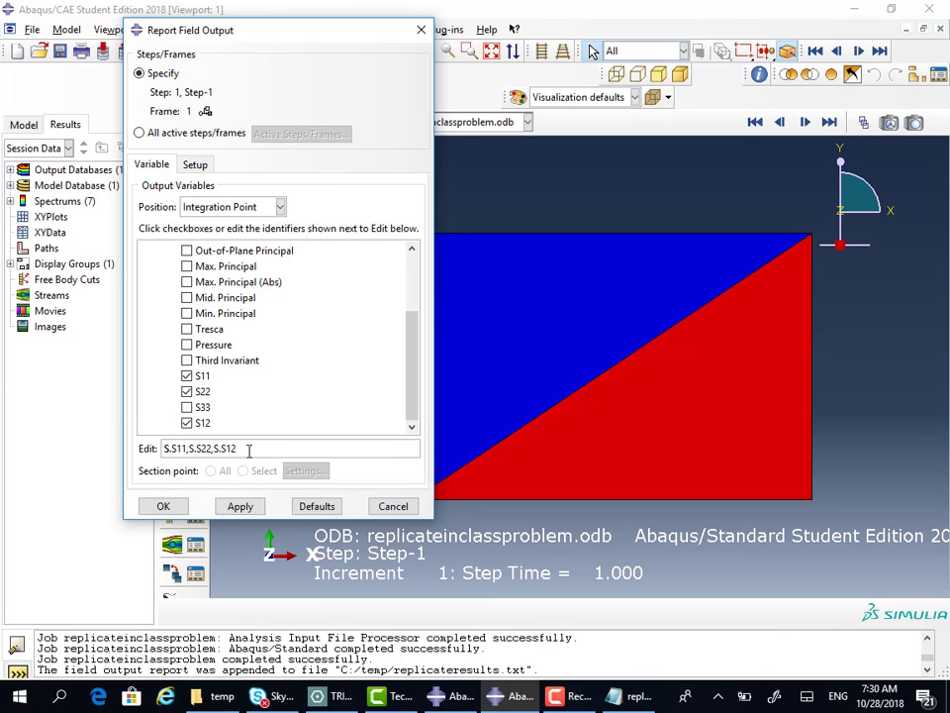
click(197, 166)
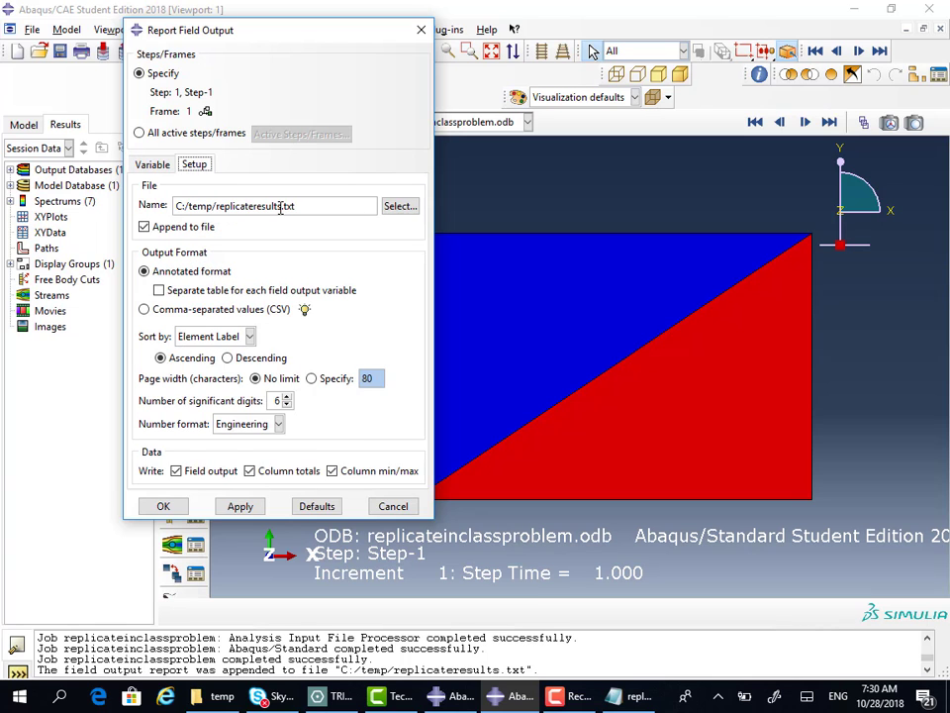
click(163, 506)
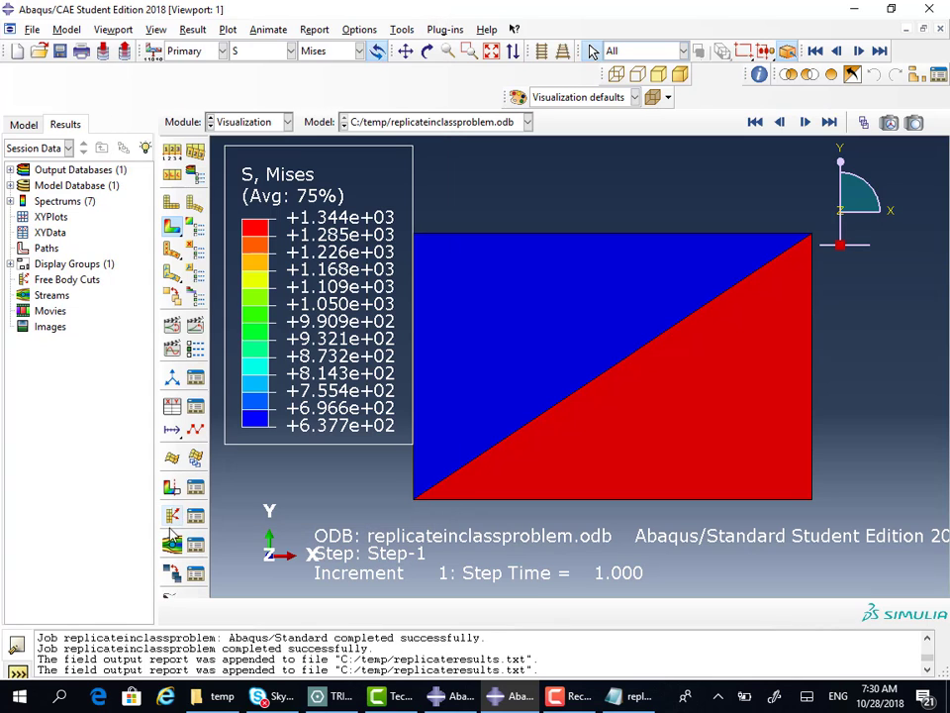
- Switch to the temp folder, reopen the replicateresults text file and highlight the element 1 stresses in the integration point table
key(alt+Tab)
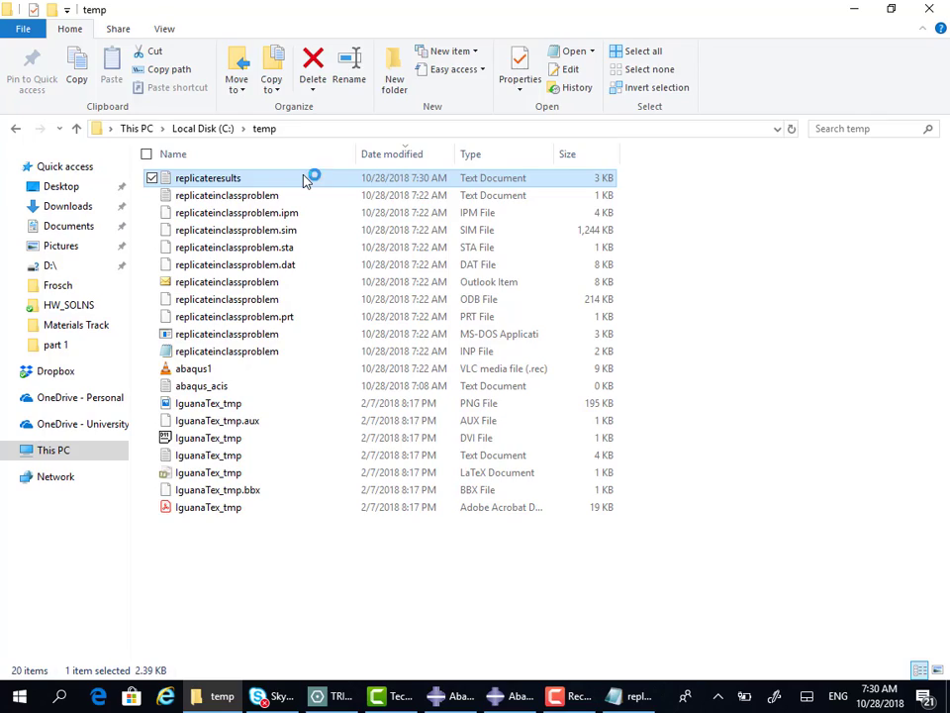
scroll(435, 271, down, 10)
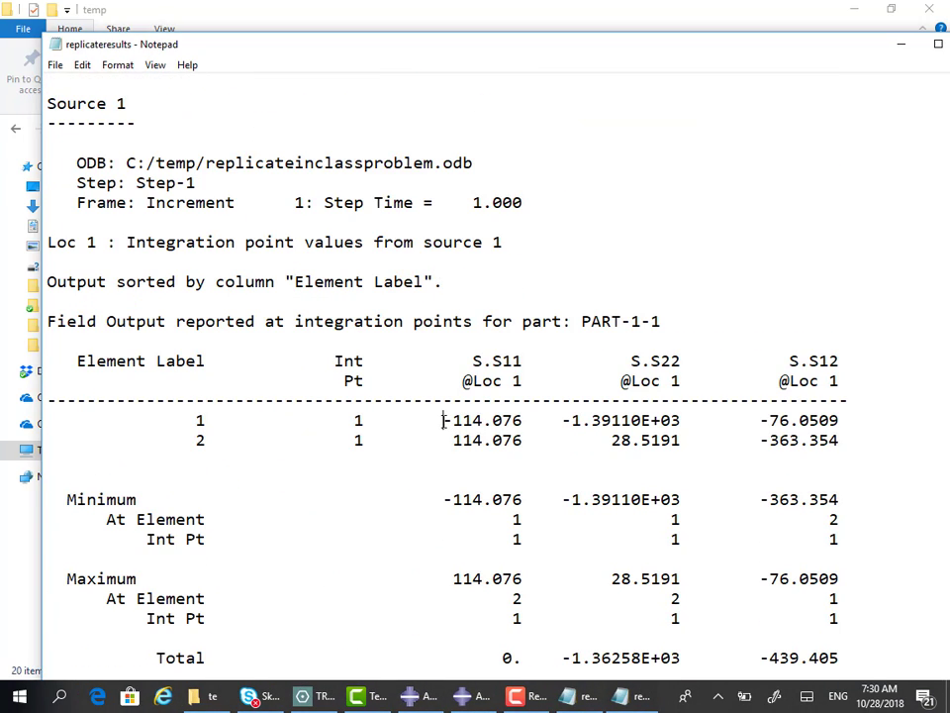
drag(444, 419, 849, 427)
- Place the Notepad report beside the PDF and compare the reported stresses with the hand-calculated ones from page 24 onward
drag(865, 52, 433, 7)
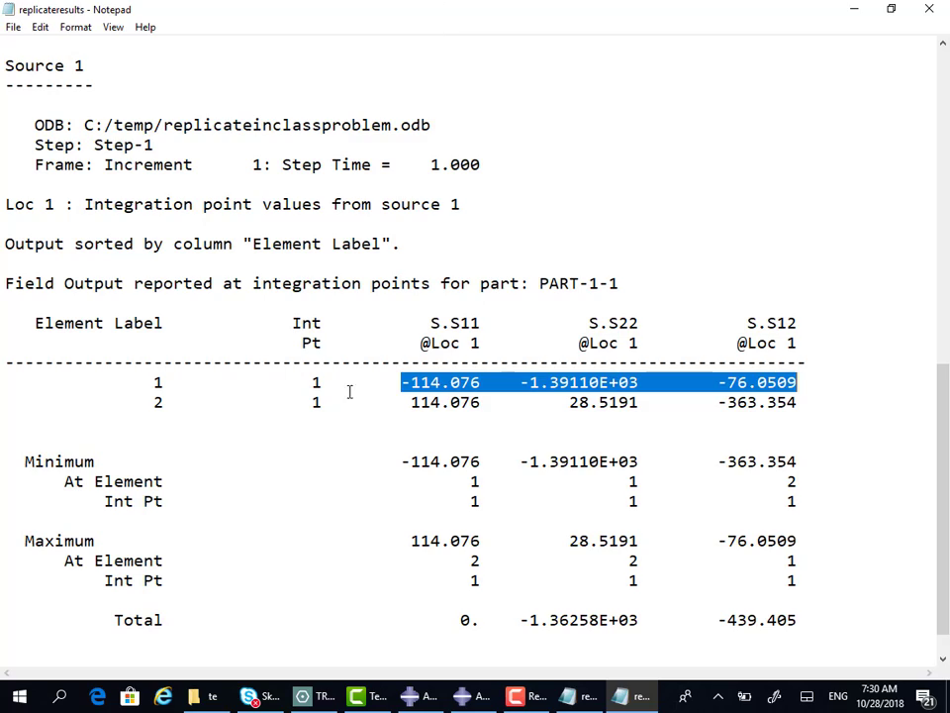
drag(688, 15, 493, 22)
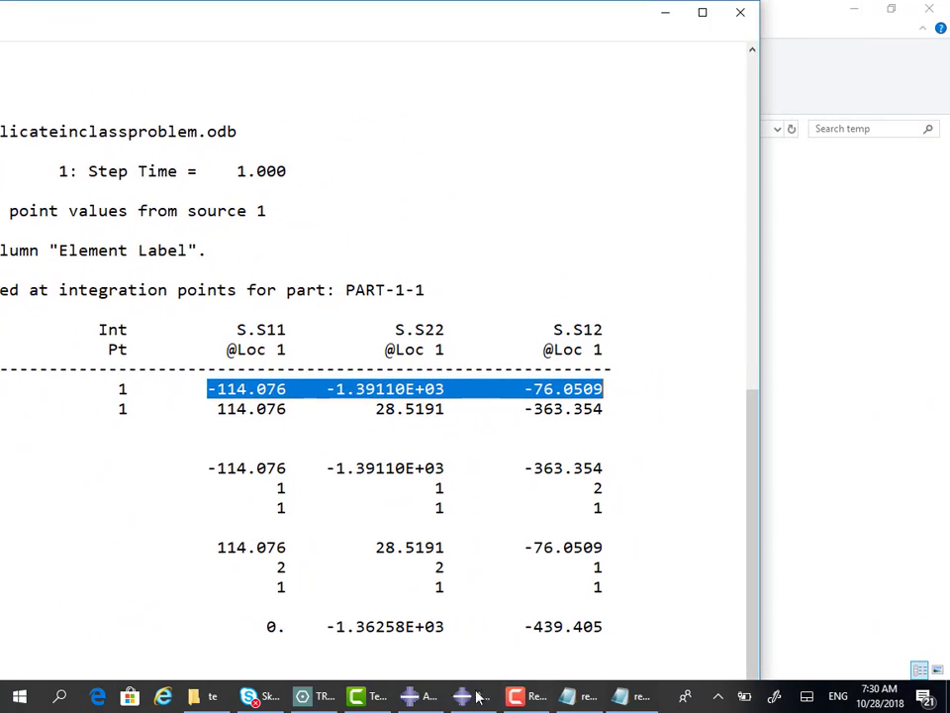
click(319, 697)
scroll(663, 329, down, 15)
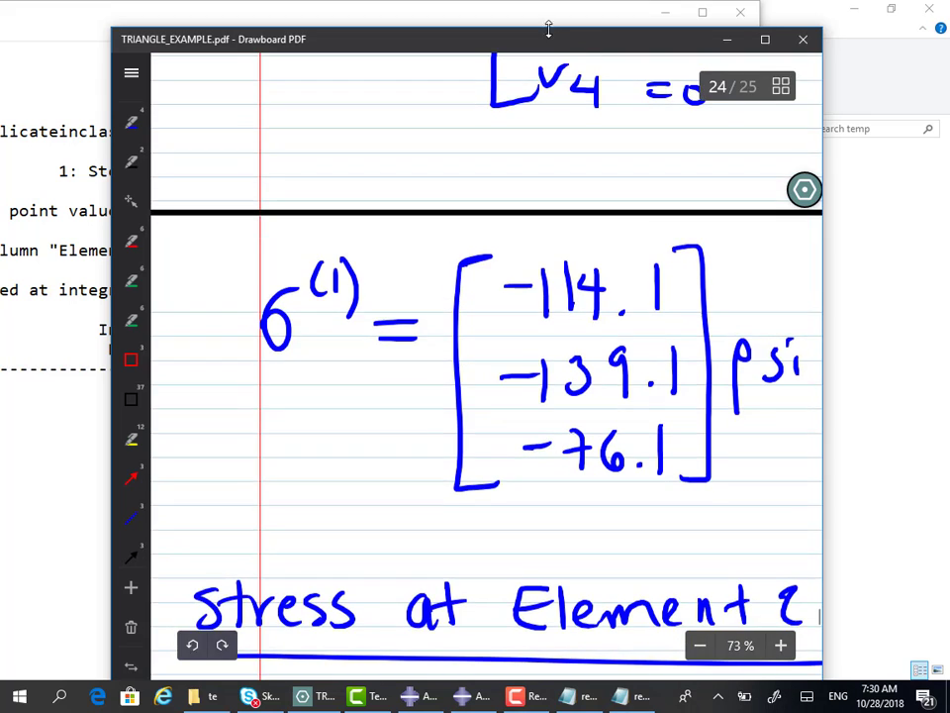
drag(547, 33, 764, 15)
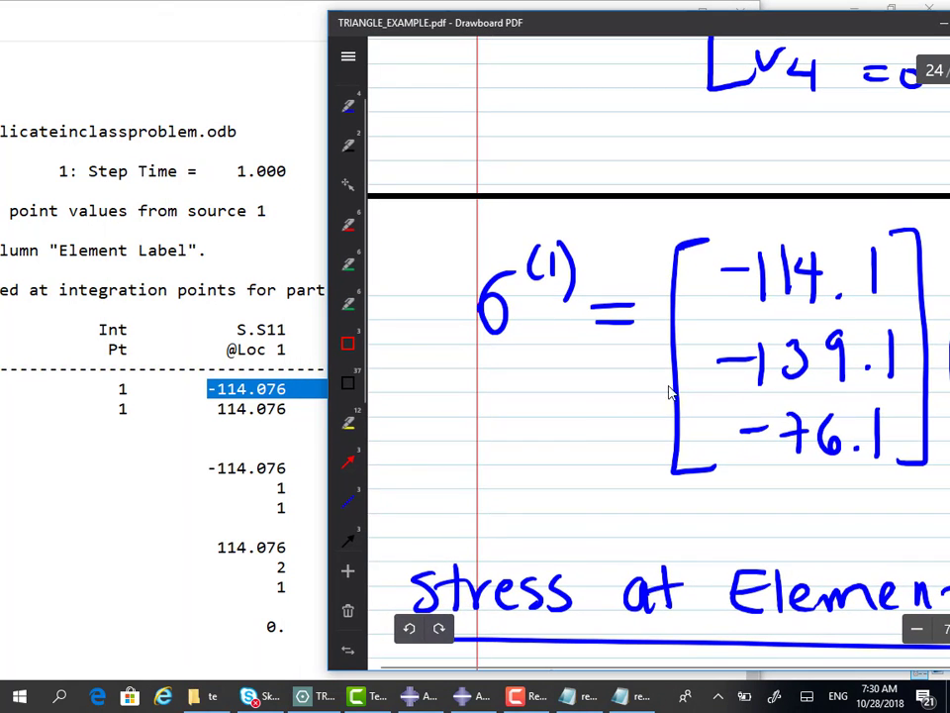
drag(266, 5, 78, 19)
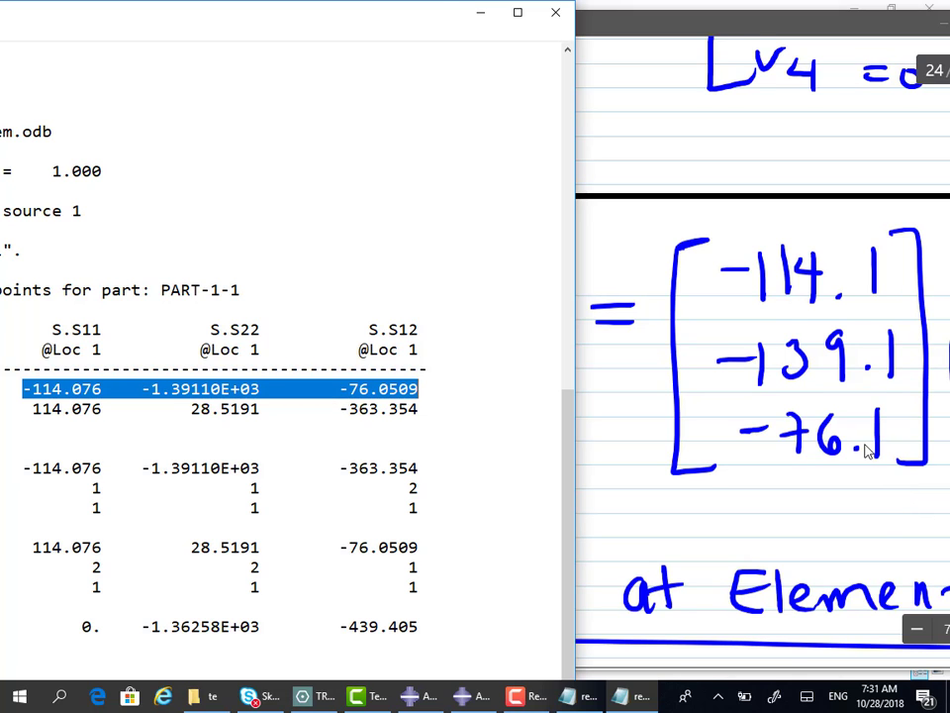
scroll(869, 475, down, 10)
scroll(864, 479, down, 3)
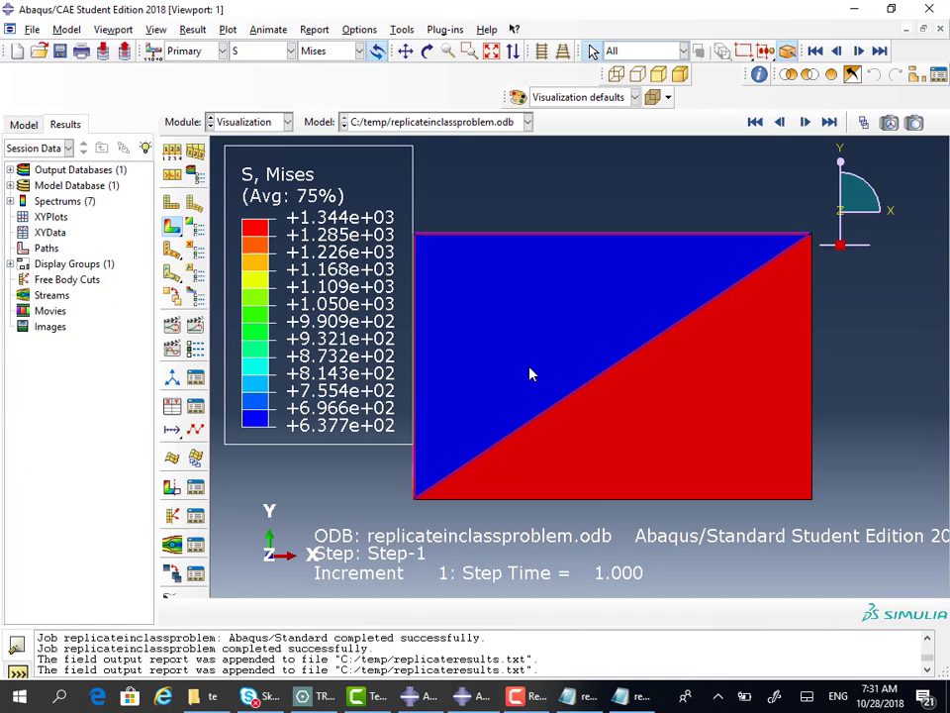
- Display the plate's contours in Abaqus/CAE for stress component S11, followed by a single component of displacement U
click(359, 50)
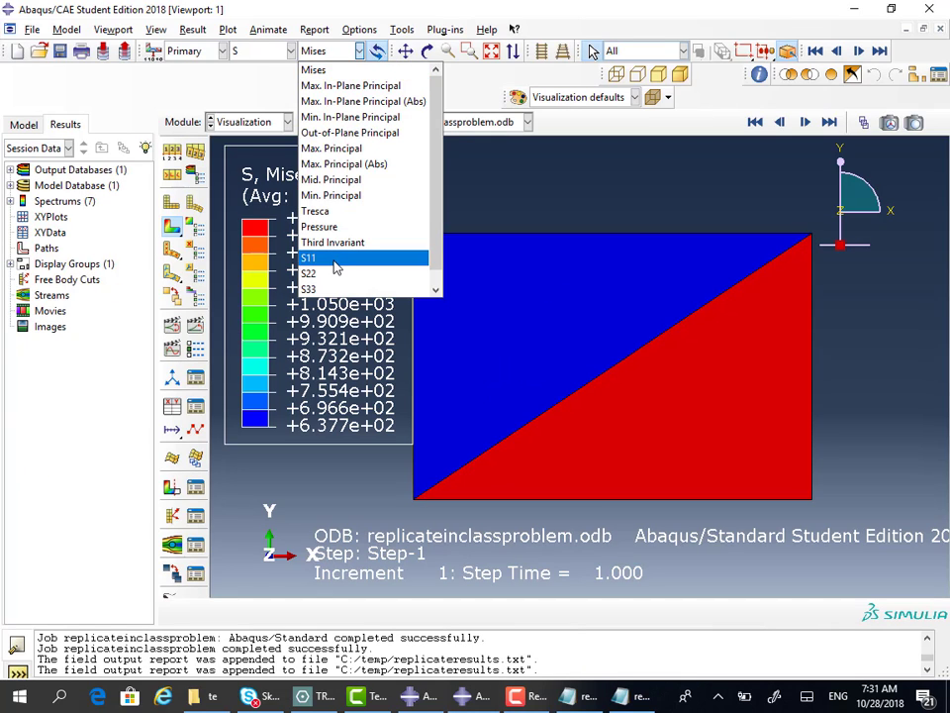
click(336, 256)
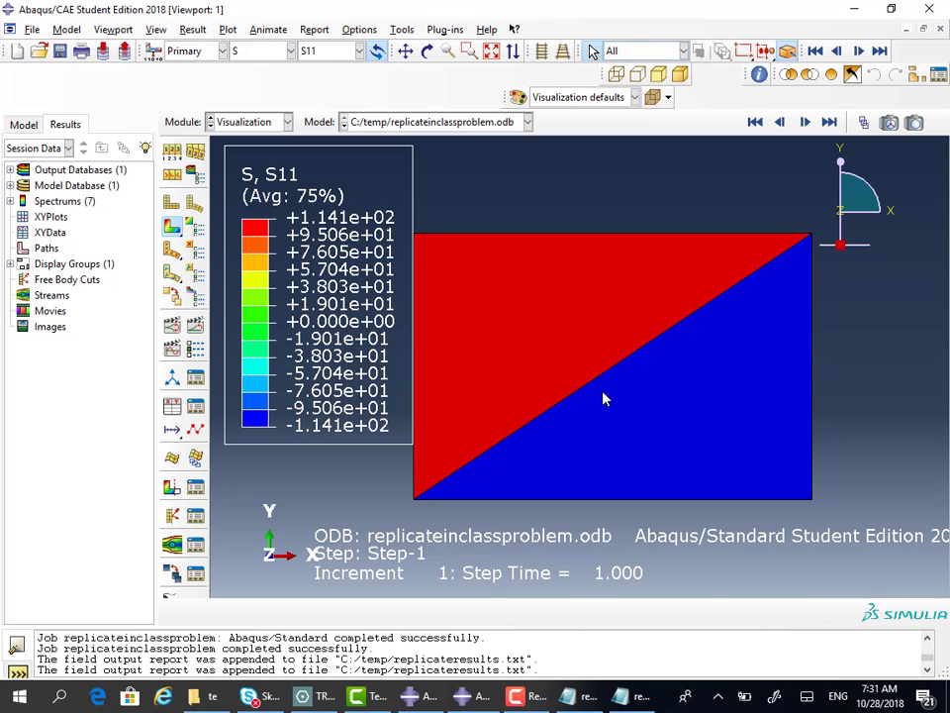
click(262, 50)
click(248, 122)
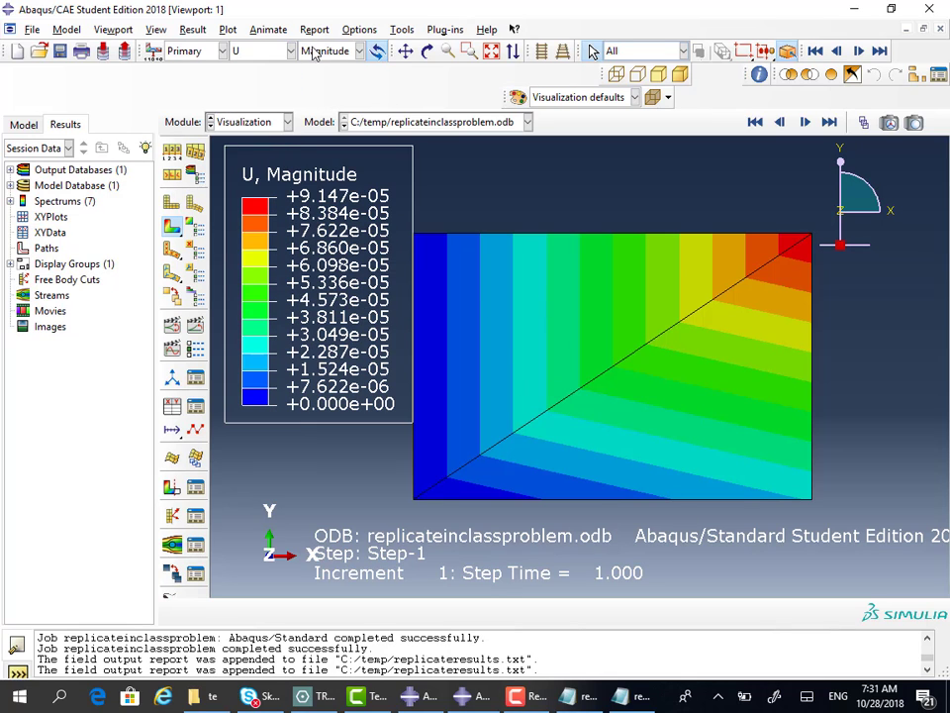
click(358, 51)
click(317, 85)
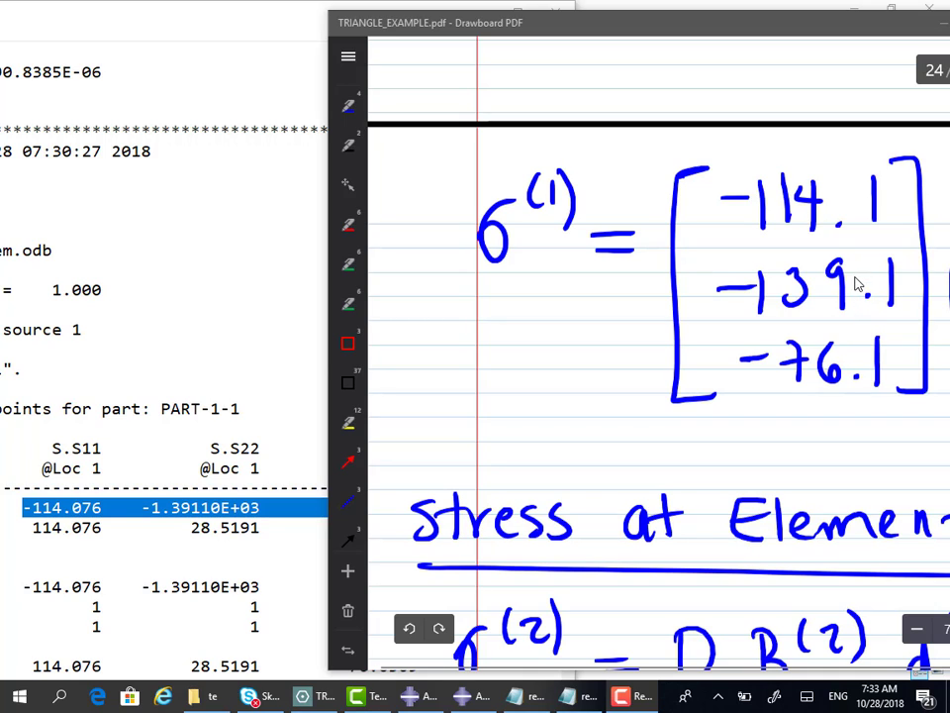
- Highlight the element 1 S22 value in the Notepad report and check it against the stress derivation on PDF pages 23 and 24
click(168, 507)
drag(153, 508, 264, 507)
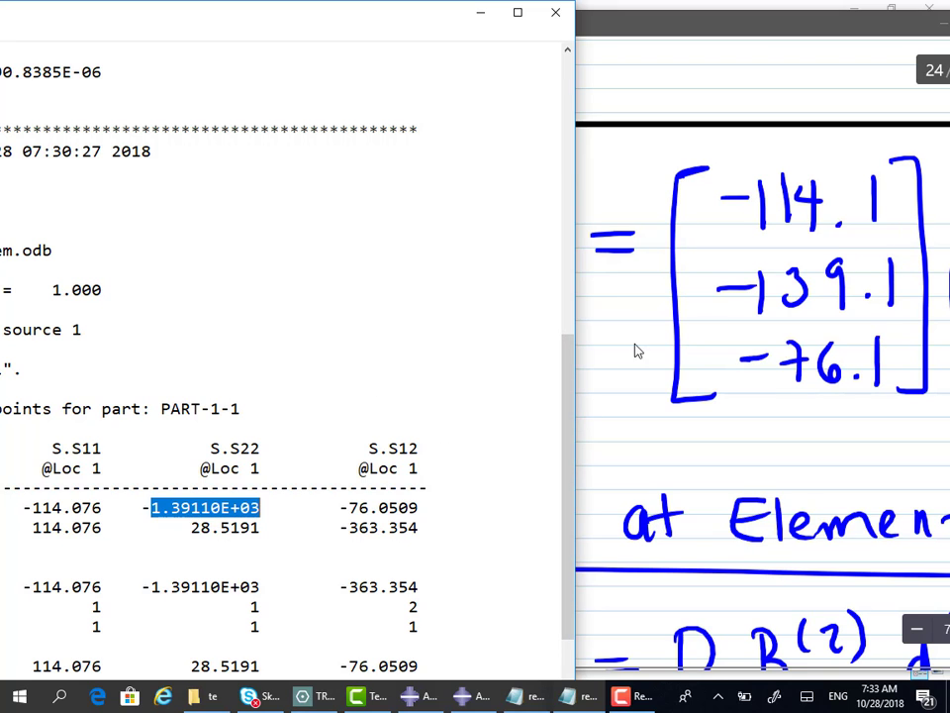
click(688, 349)
scroll(689, 367, up, 8)
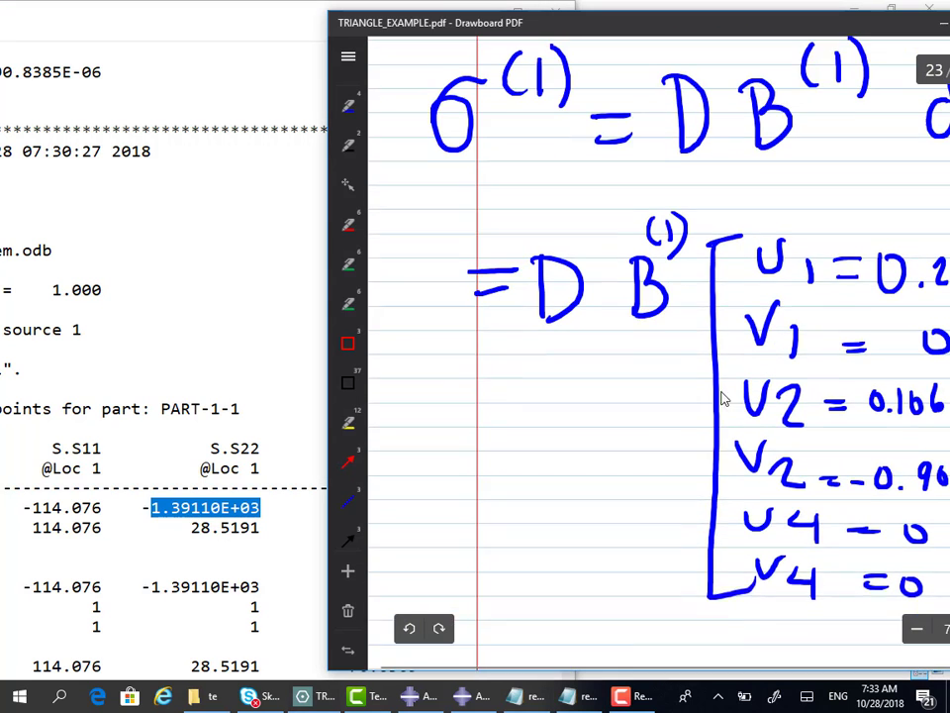
scroll(785, 486, down, 5)
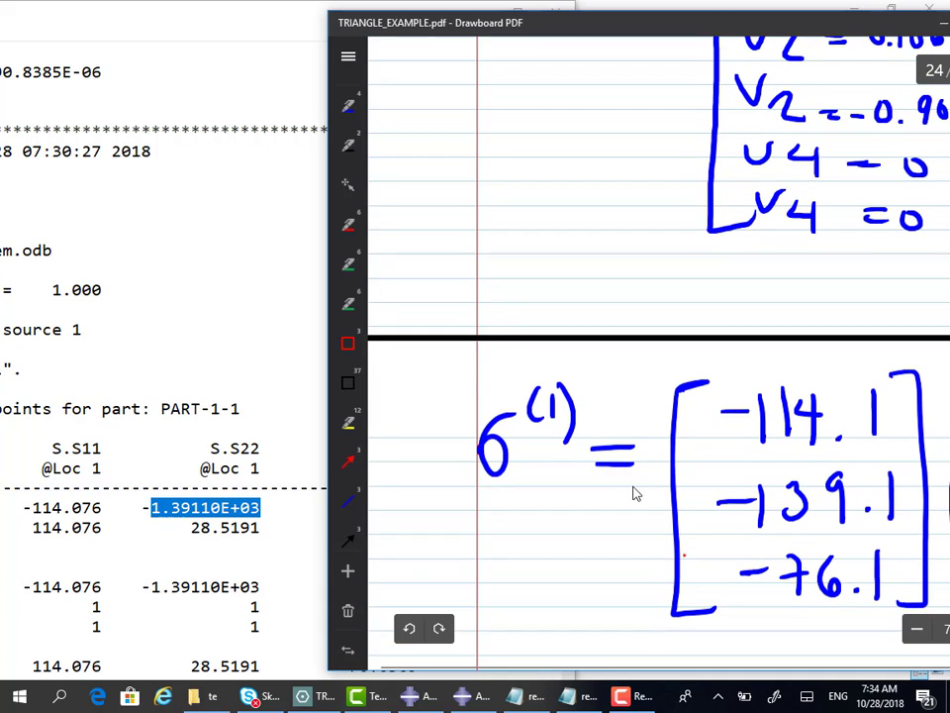
scroll(665, 495, down, 1)
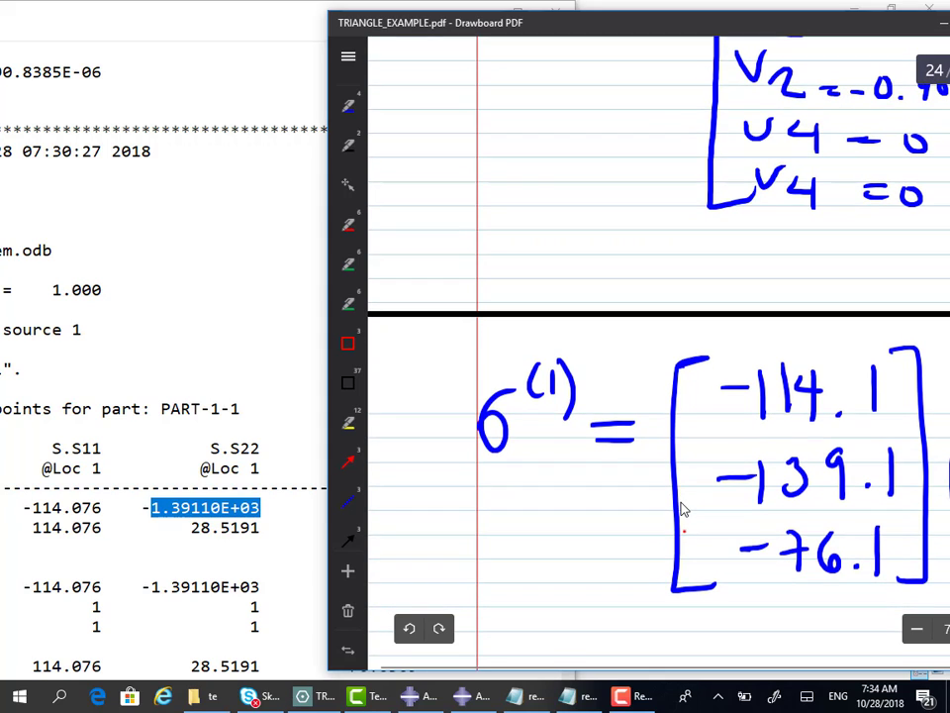